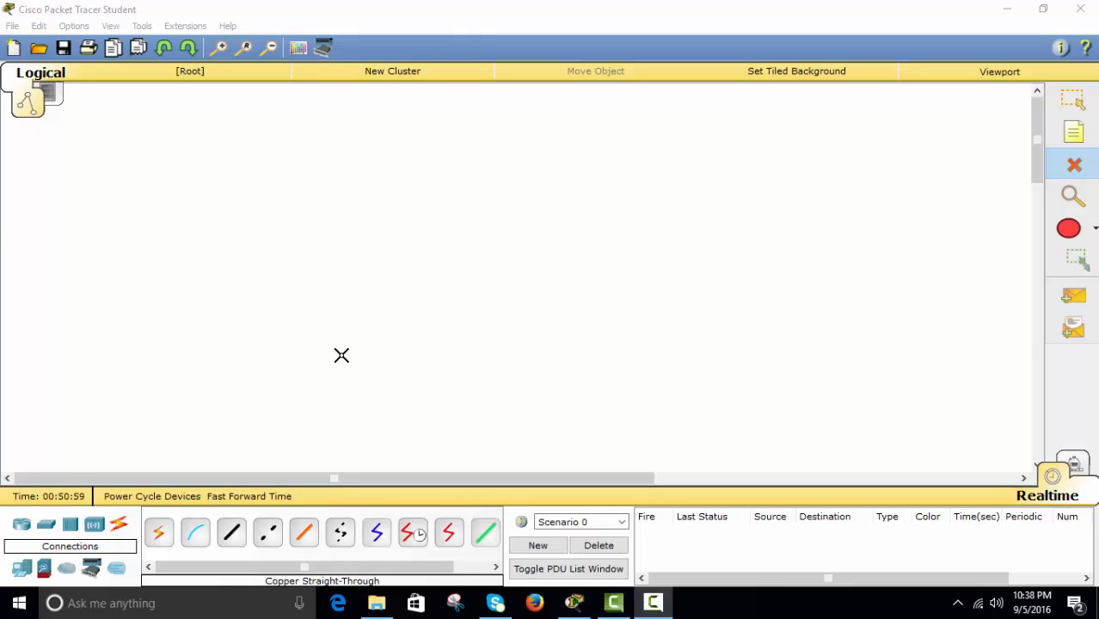
Step: Place two generic Router-PT routers in the upper workspace, leaving a wide gap between them
left_click(20, 526)
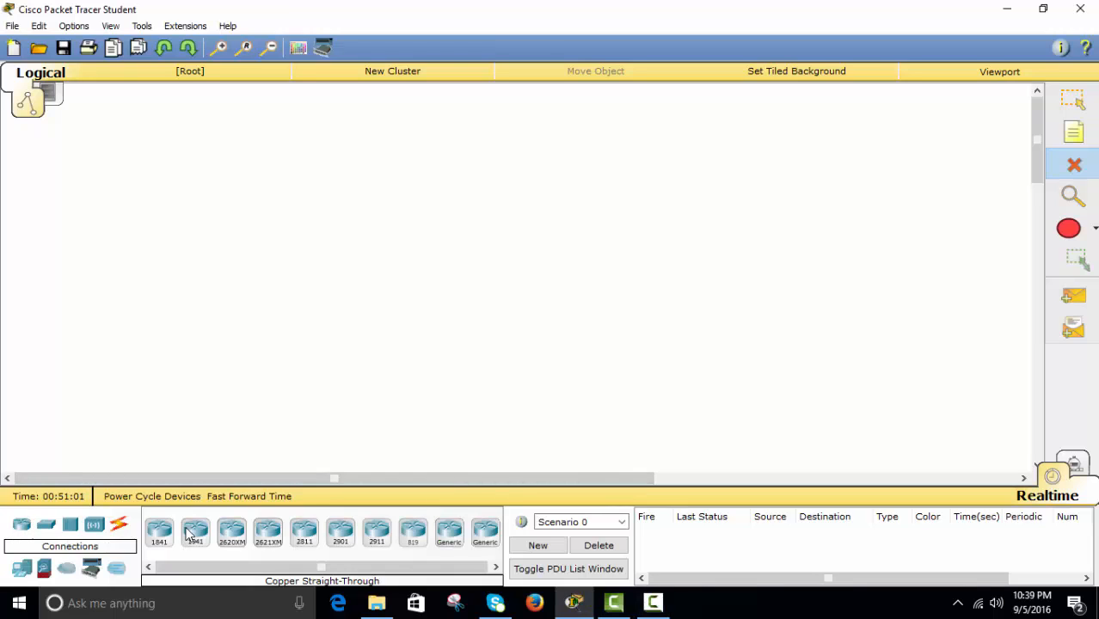
left_click(441, 540)
left_click(275, 232)
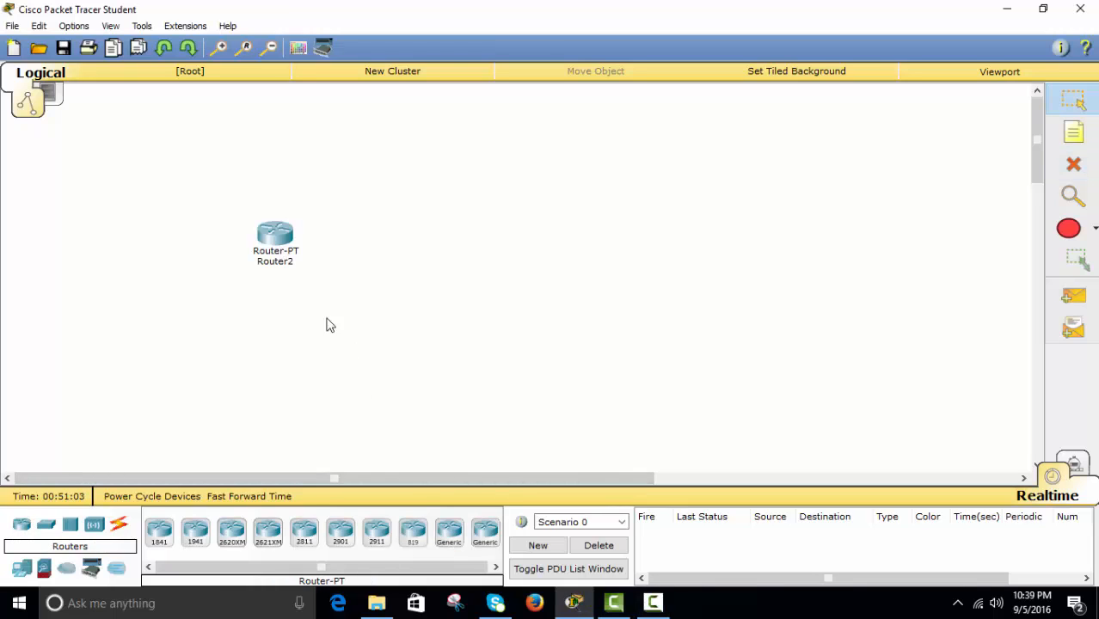
left_click(442, 538)
left_click(671, 219)
Step: Place a 2950T-24 switch below and slightly left of Router2
left_click(46, 524)
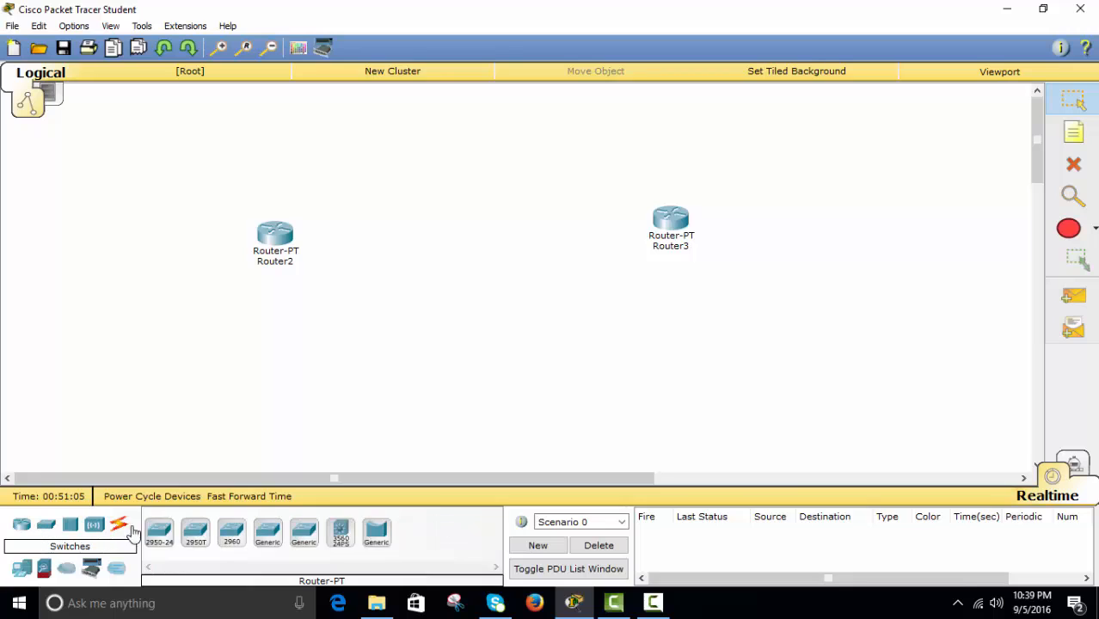
left_click(198, 533)
left_click(237, 353)
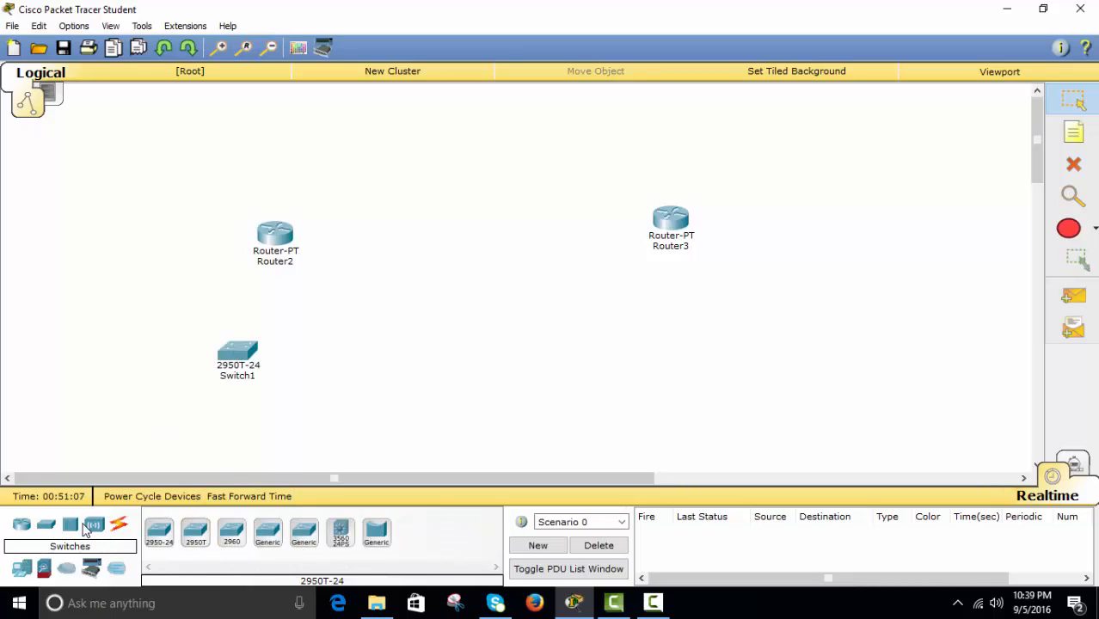
Step: Place a generic PC and a generic laptop below Router3, and another generic PC to the left of the switch
left_click(21, 568)
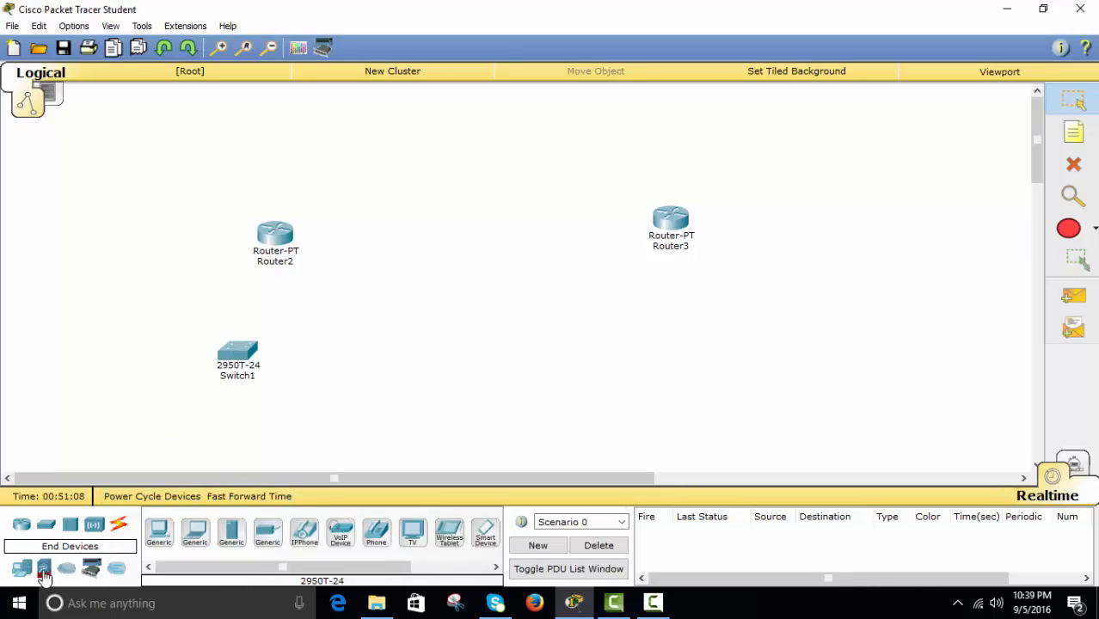
left_click(160, 537)
left_click(639, 348)
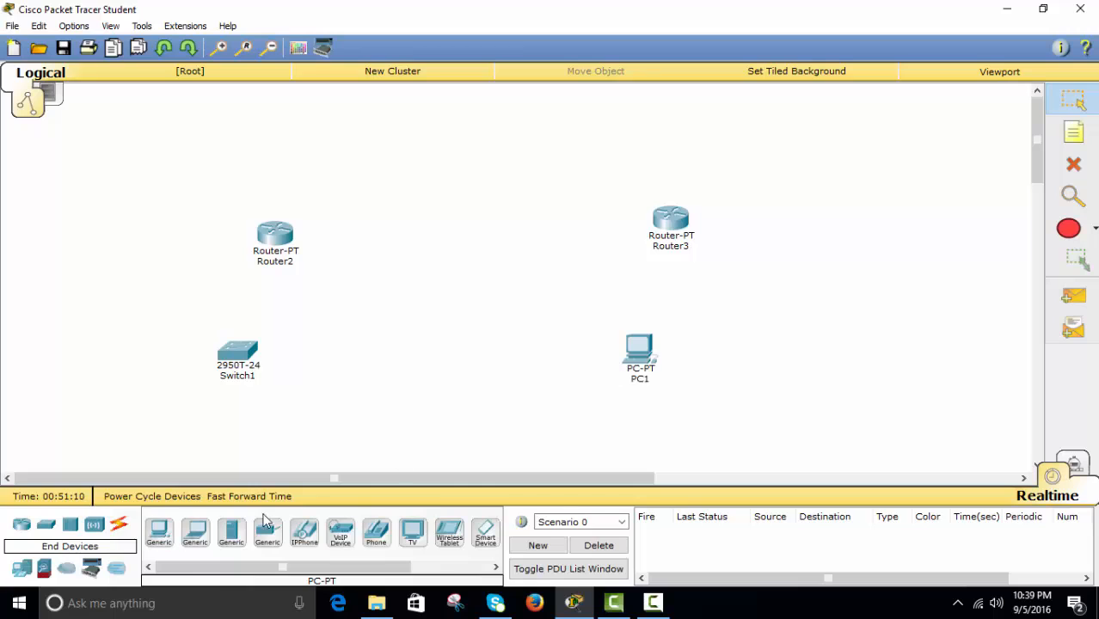
left_click(195, 534)
left_click(776, 339)
left_click(158, 533)
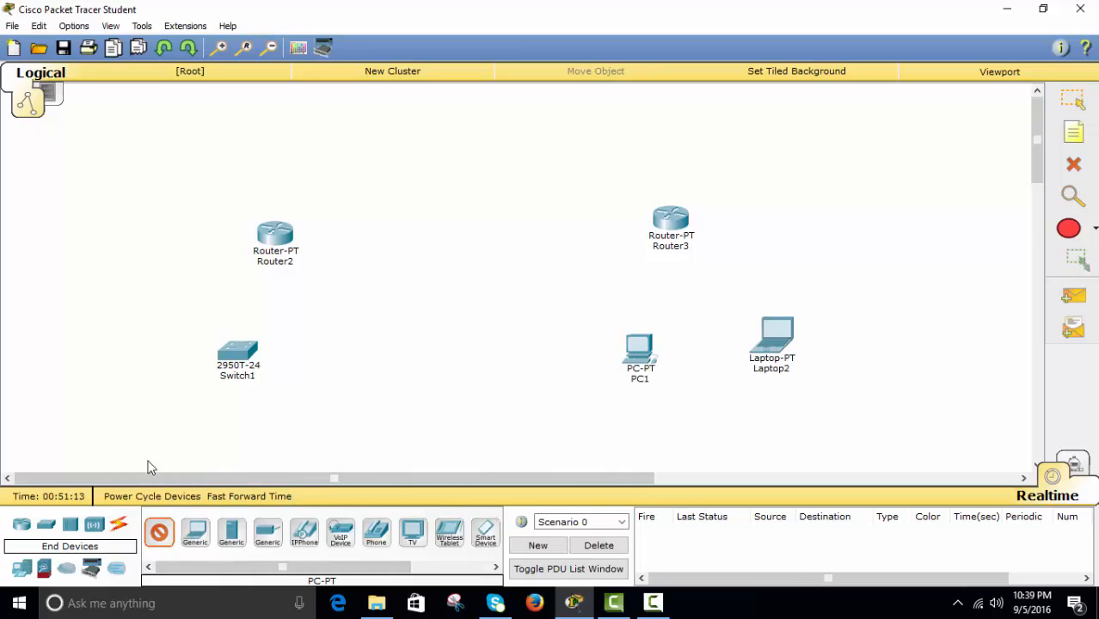
left_click(123, 350)
Step: Connect PC2's FastEthernet0 to Switch1's FastEthernet0/1 with a copper straight-through cable
left_click(120, 526)
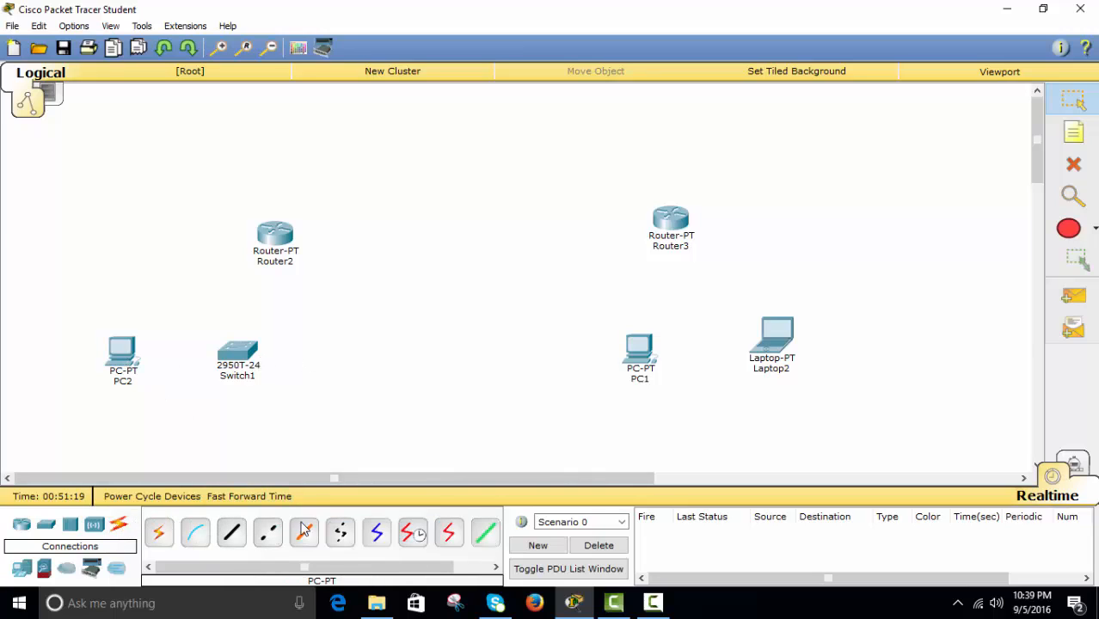
left_click(267, 534)
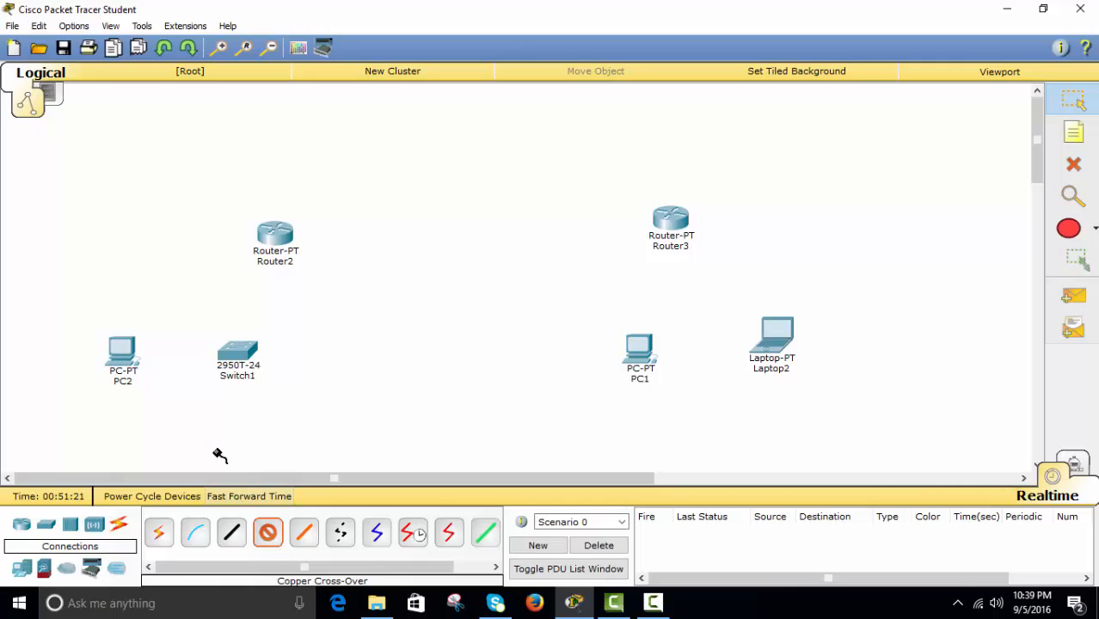
left_click(232, 536)
left_click(123, 351)
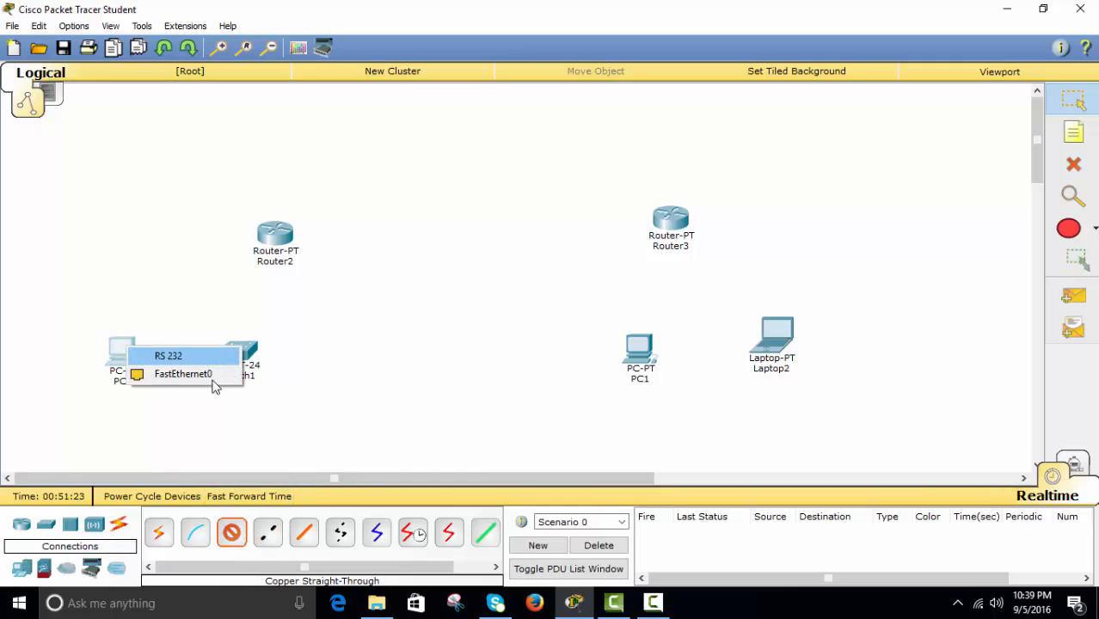
left_click(183, 374)
left_click(234, 356)
left_click(283, 28)
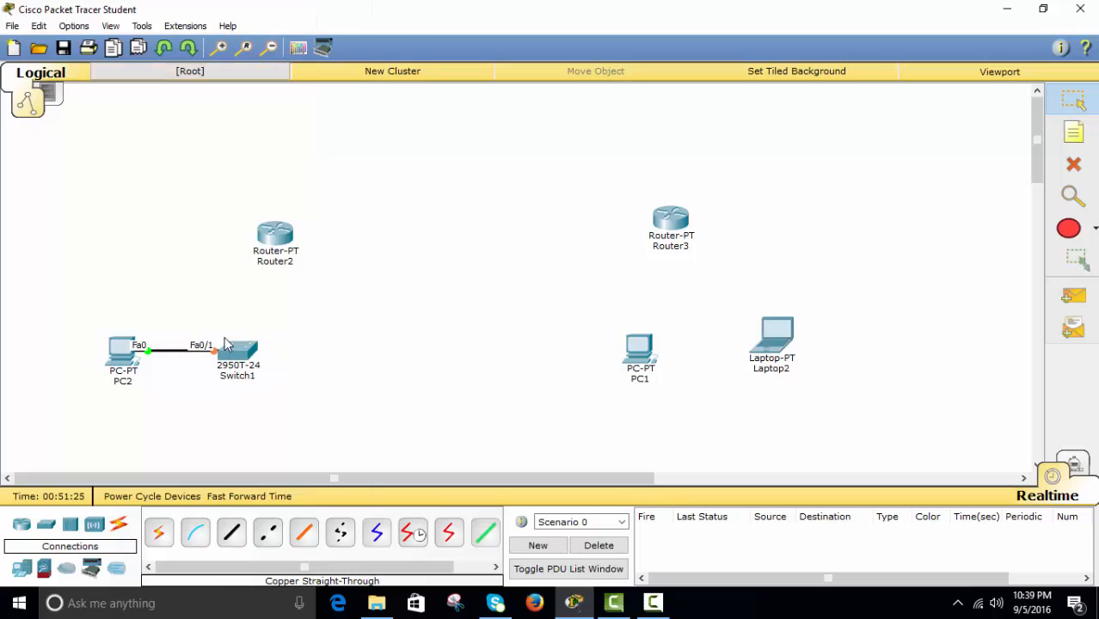
Step: Connect Switch1's FastEthernet0/2 to Router2's FastEthernet0/0 with a copper straight-through cable
left_click(232, 533)
left_click(239, 351)
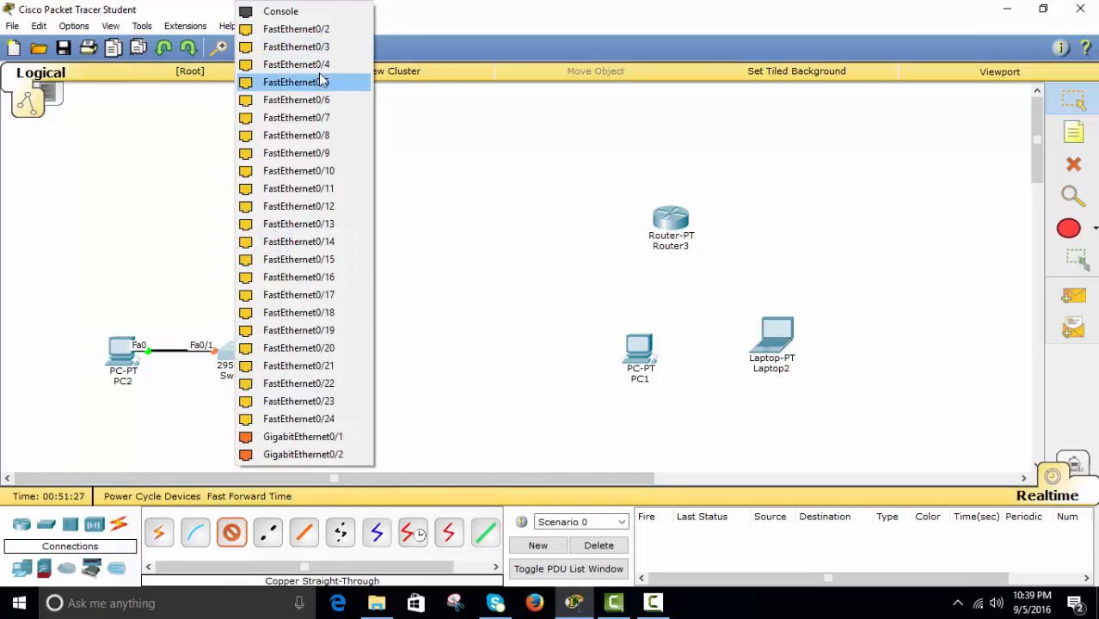
left_click(303, 29)
left_click(273, 230)
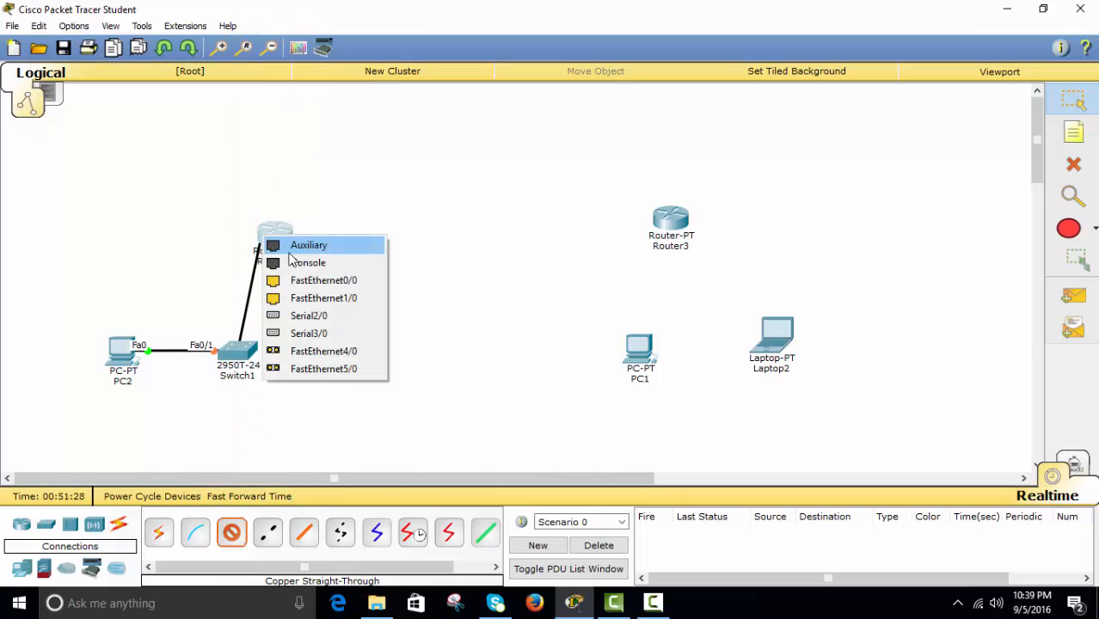
left_click(317, 282)
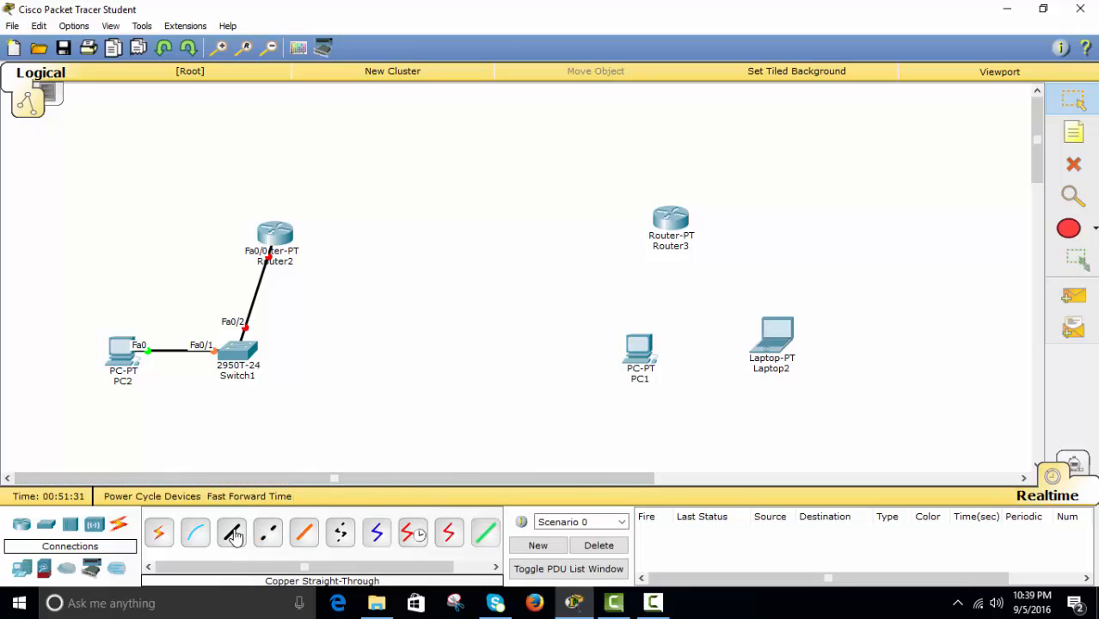
Step: Connect Laptop2's FastEthernet0 to Router3's FastEthernet0/0 with a copper cross-over cable
left_click(268, 534)
left_click(779, 337)
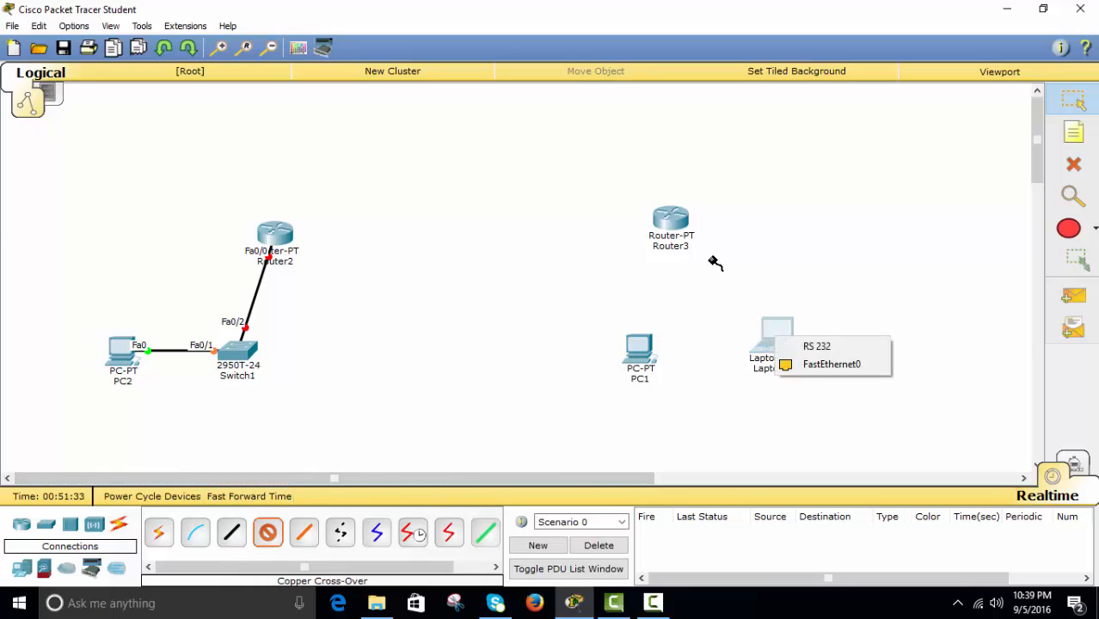
left_click(827, 364)
left_click(671, 220)
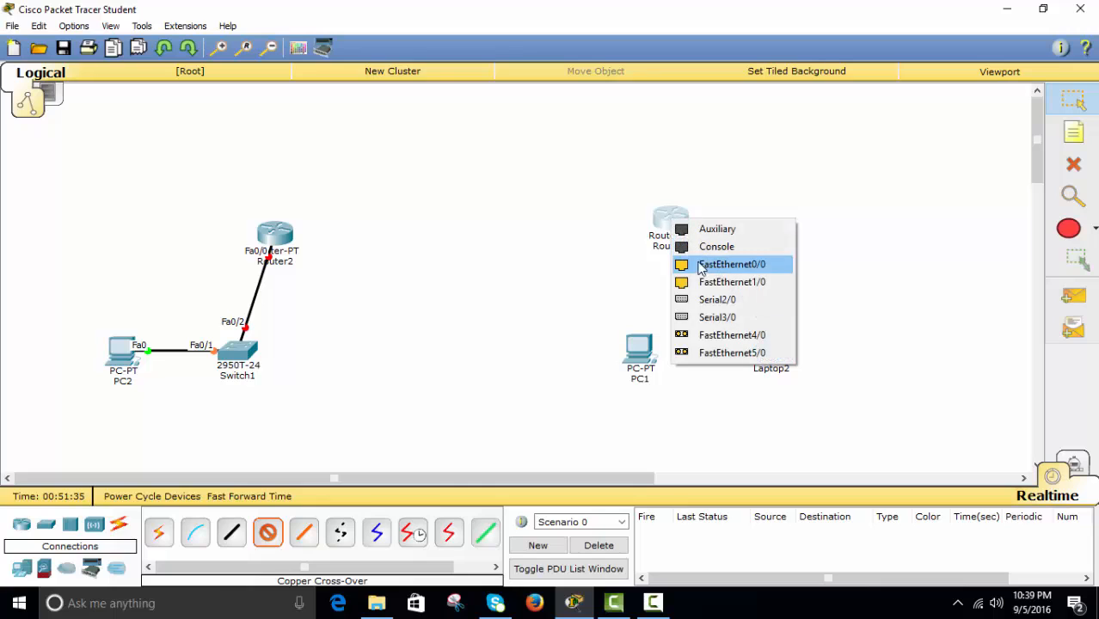
left_click(701, 262)
Step: Connect PC1's FastEthernet0 to Router3's FastEthernet1/0 with a copper cross-over cable
left_click(267, 533)
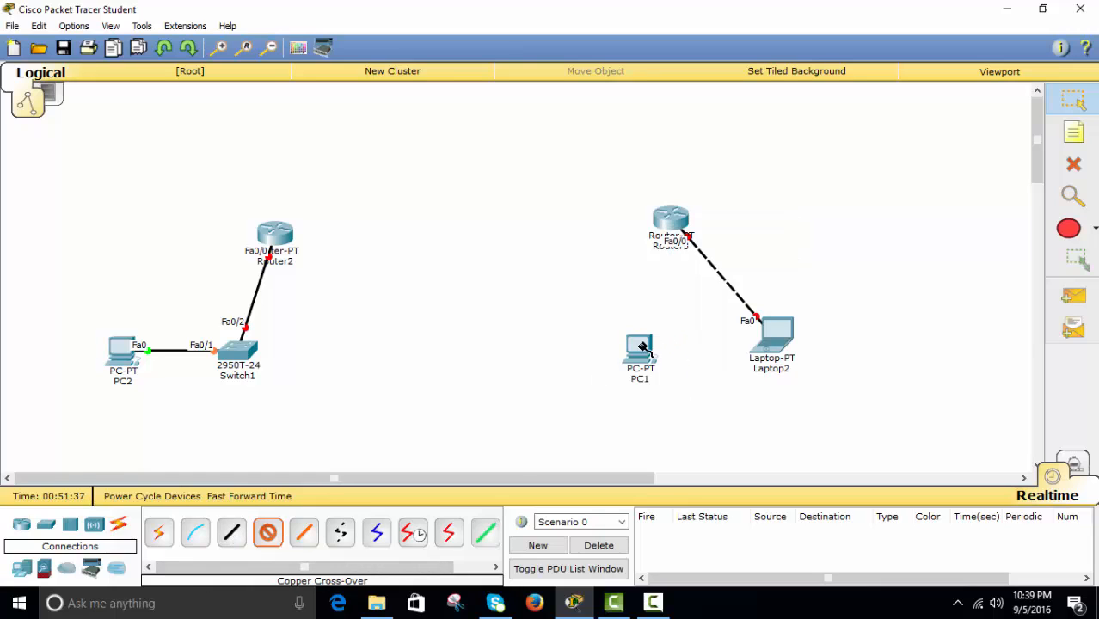
left_click(639, 349)
left_click(695, 371)
left_click(670, 221)
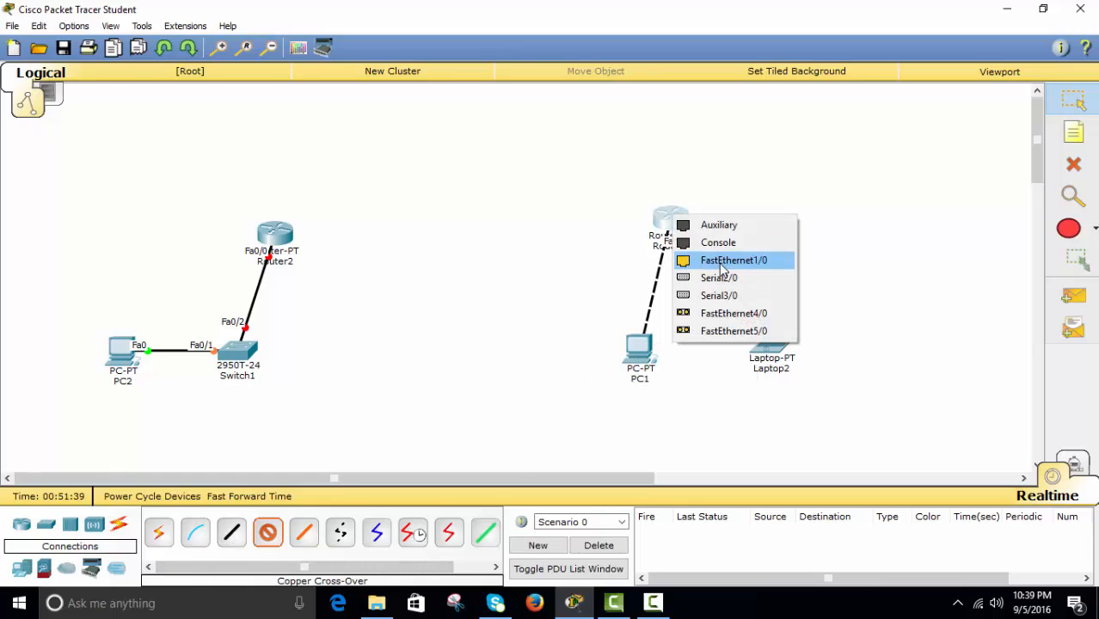
left_click(765, 261)
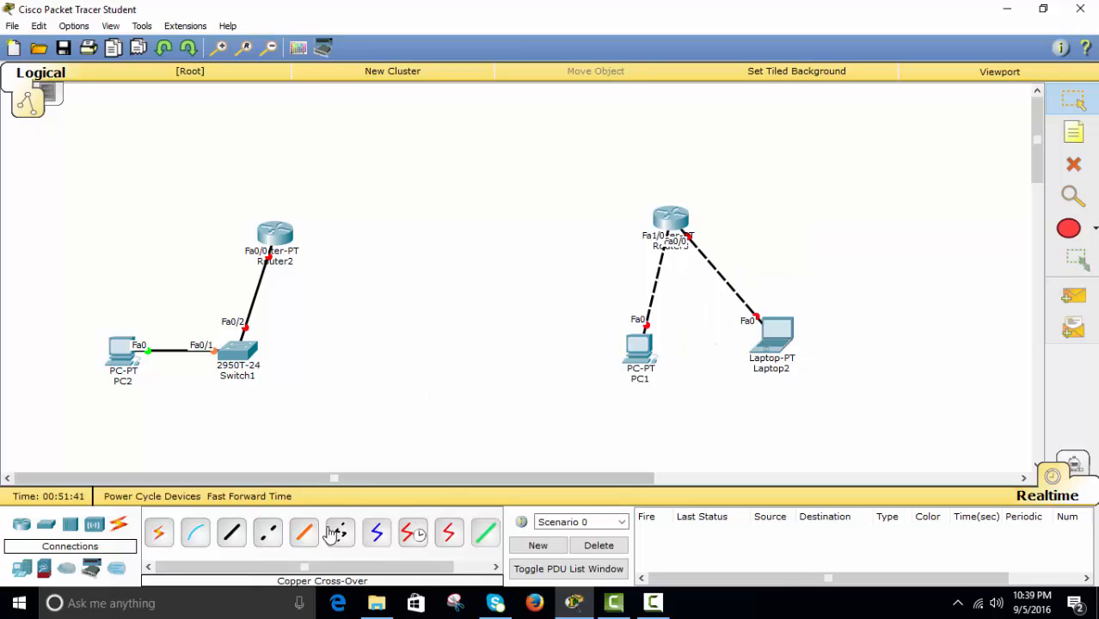
Step: Link Router2's Serial2/0 to Router3's Serial2/0 with a Serial DCE cable and move Router2 slightly up, level with Router3
left_click(413, 533)
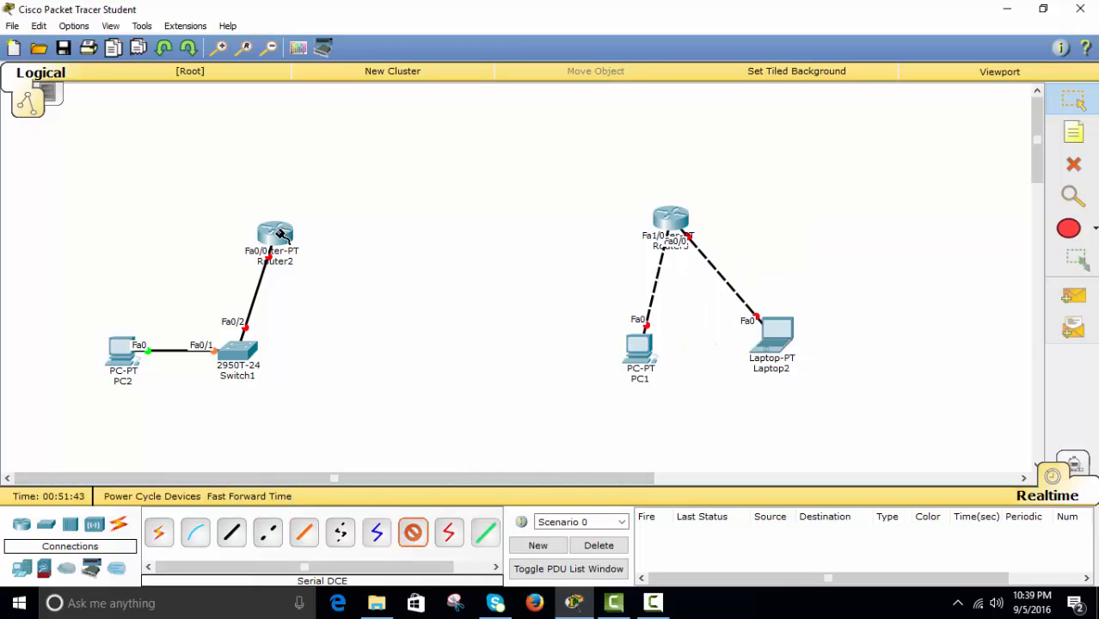
left_click(275, 232)
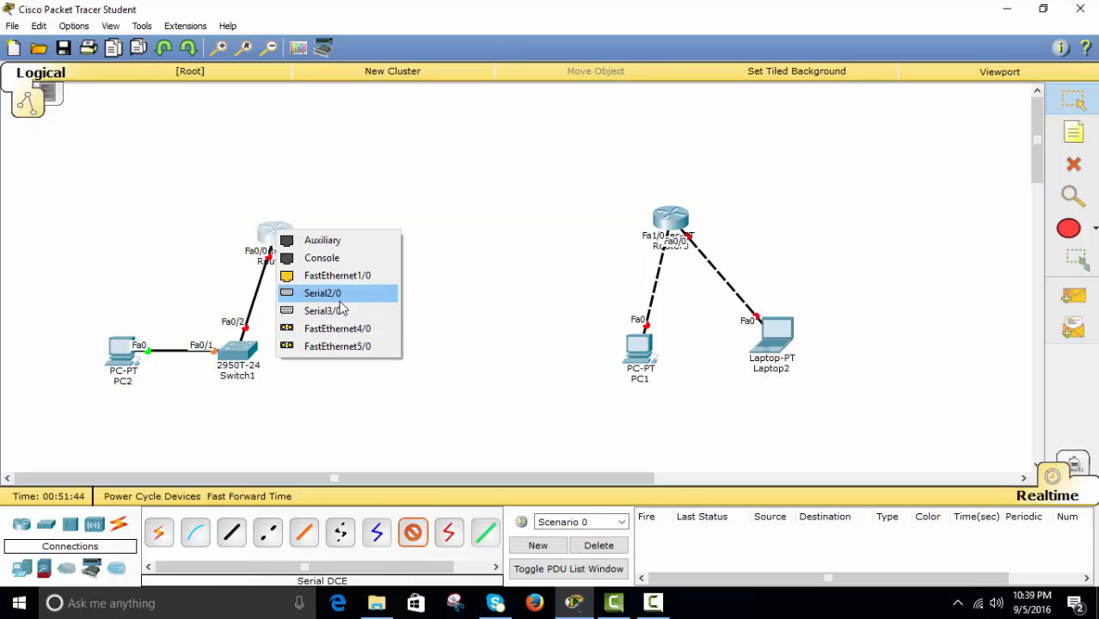
left_click(322, 293)
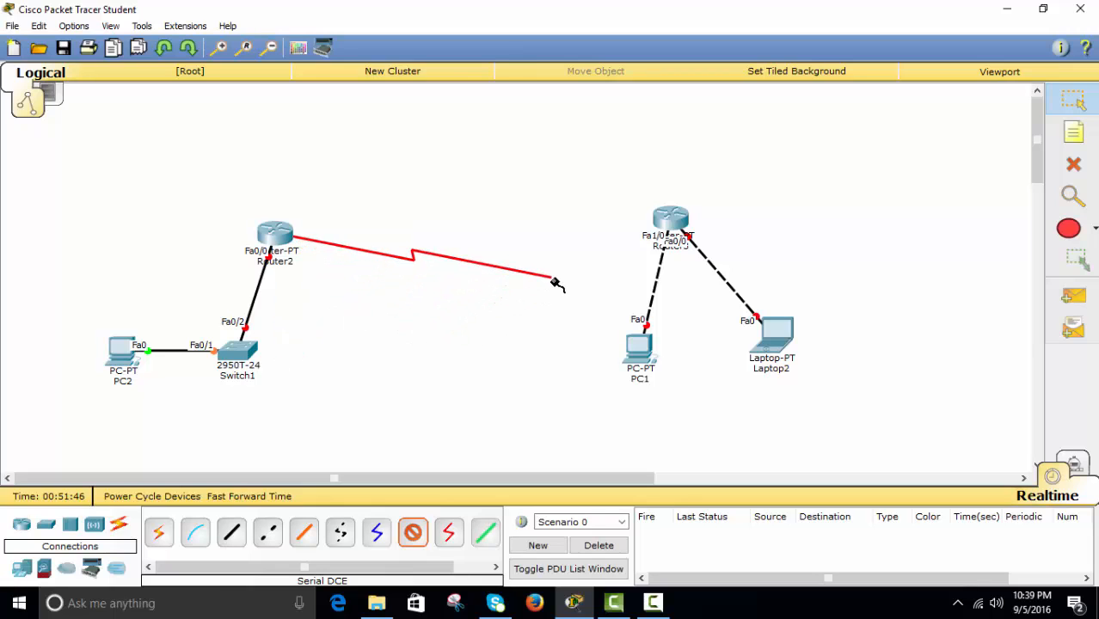
left_click(672, 219)
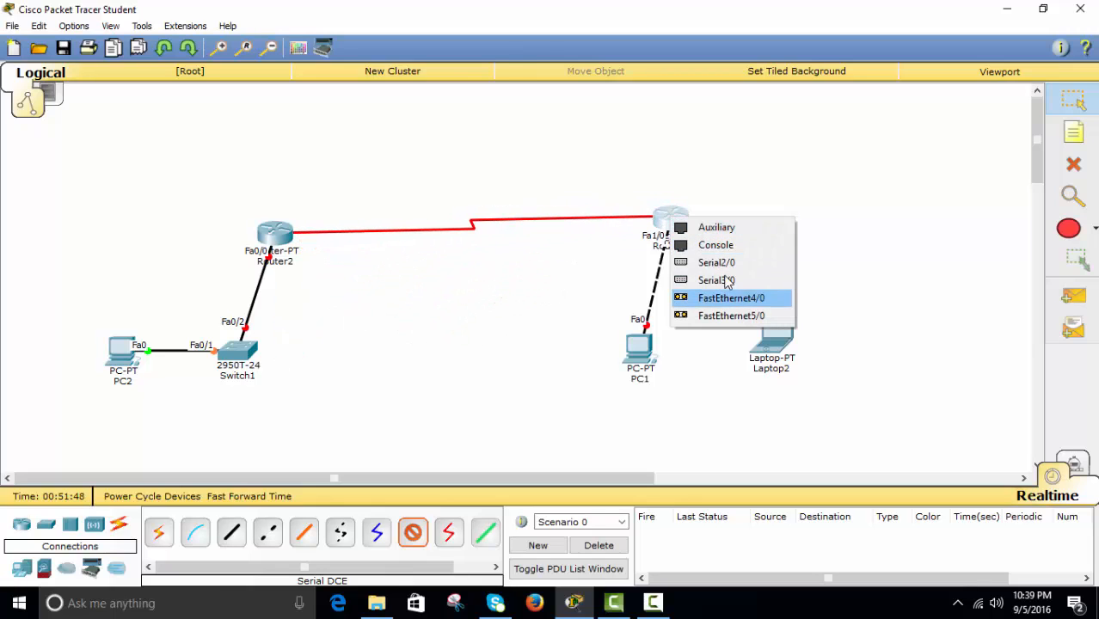
left_click(727, 263)
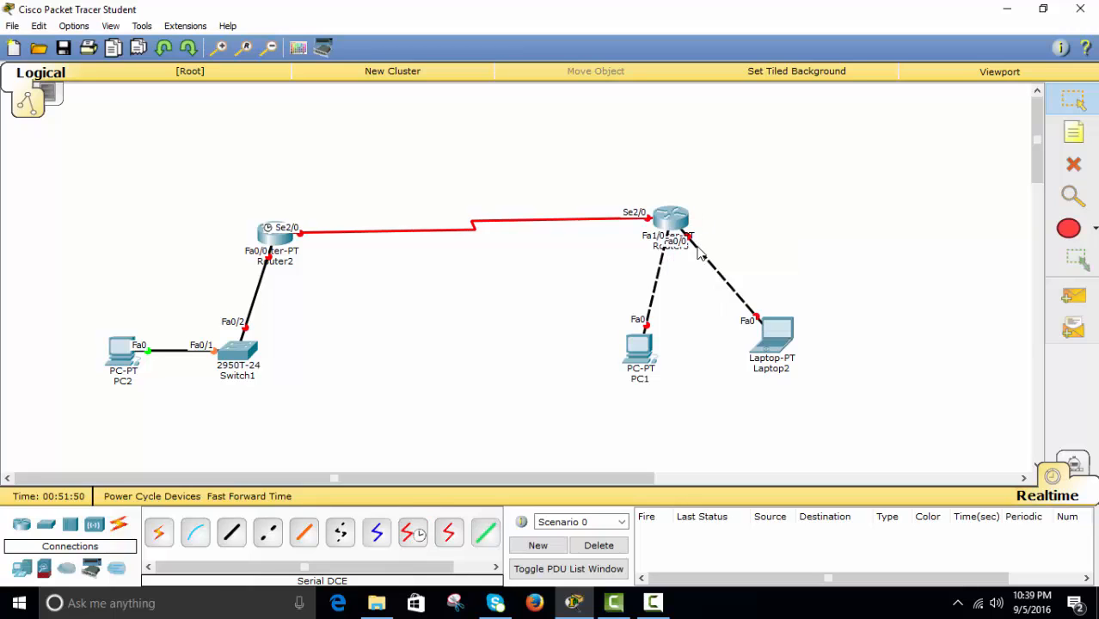
mouse_move(282, 243)
left_mouse_down()
mouse_move(276, 215)
mouse_move(292, 226)
left_mouse_up()
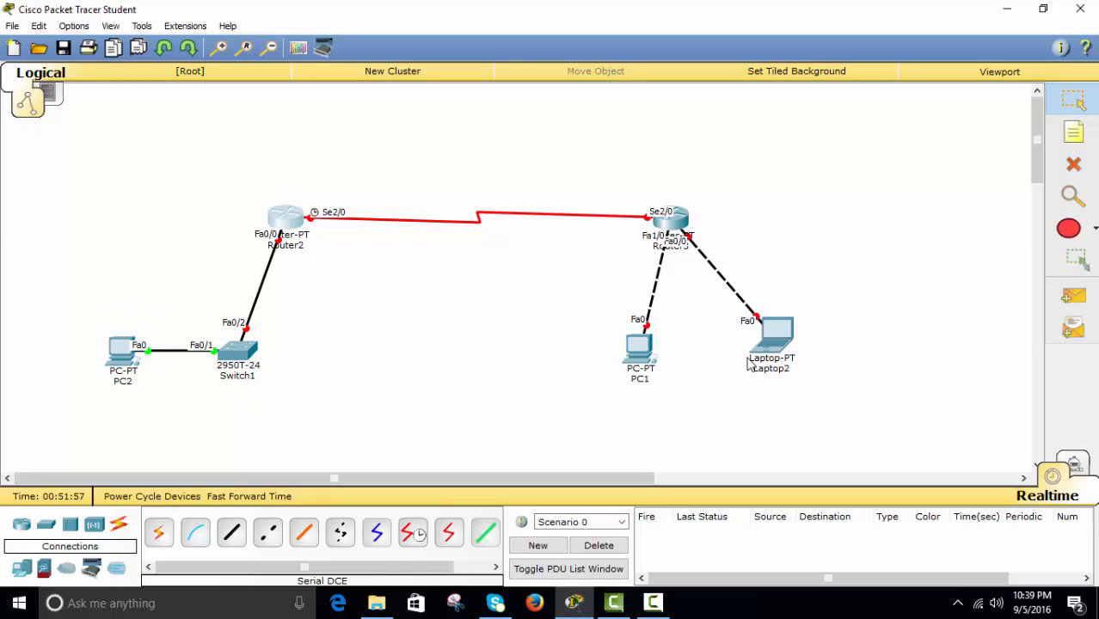
Step: Draw a blue-violet filled ellipse around Laptop2 and a red filled ellipse around PC1
left_click(1069, 228)
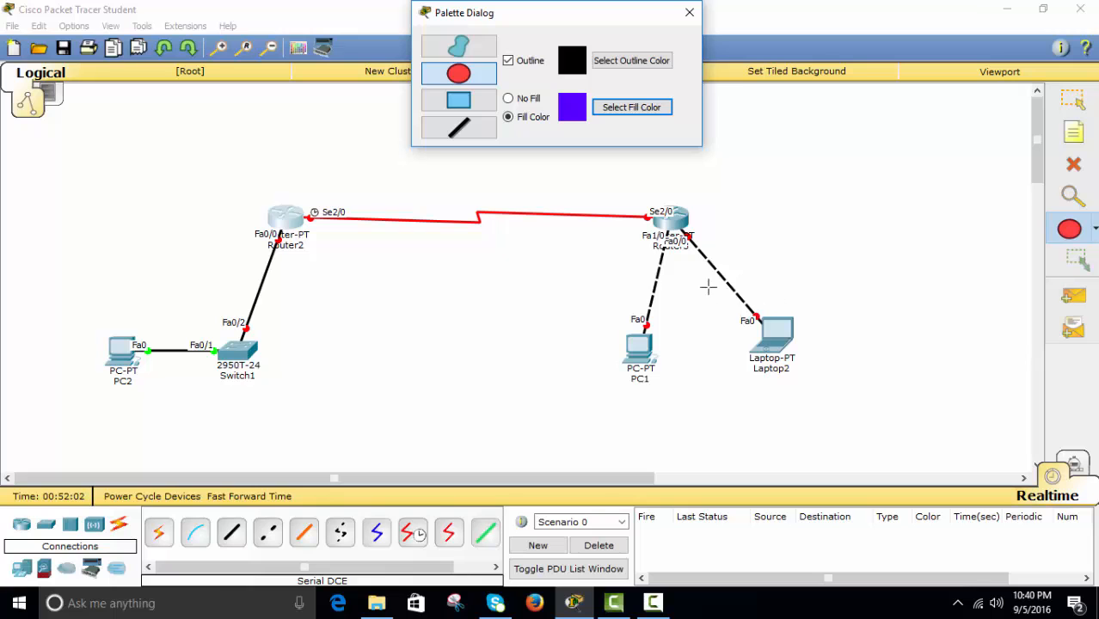
left_click_drag(707, 285, 851, 413)
left_click(631, 108)
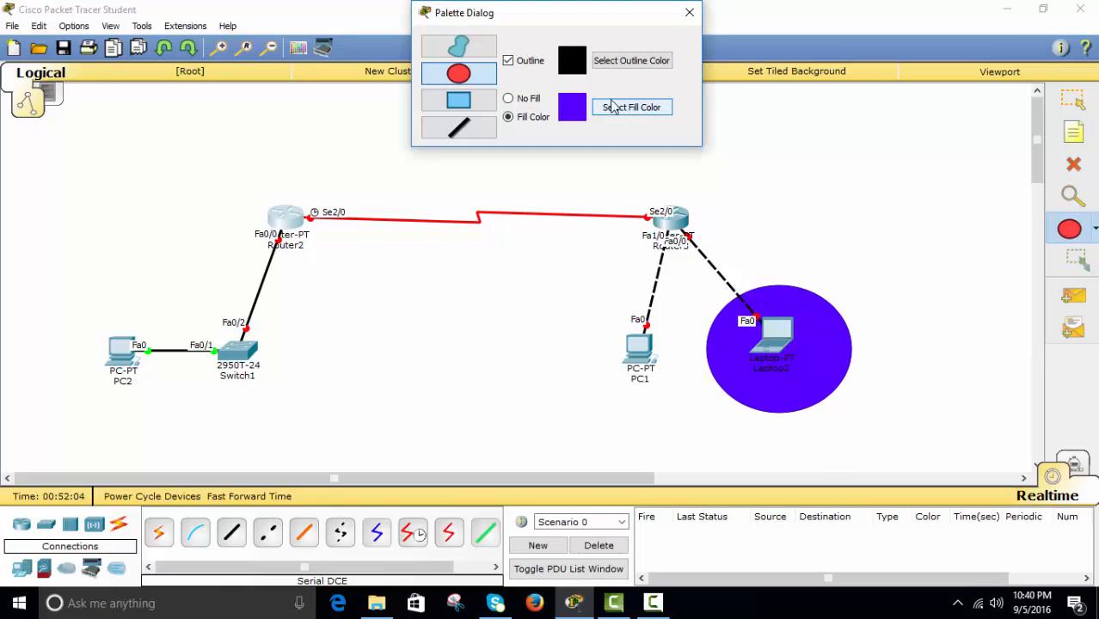
left_click(391, 242)
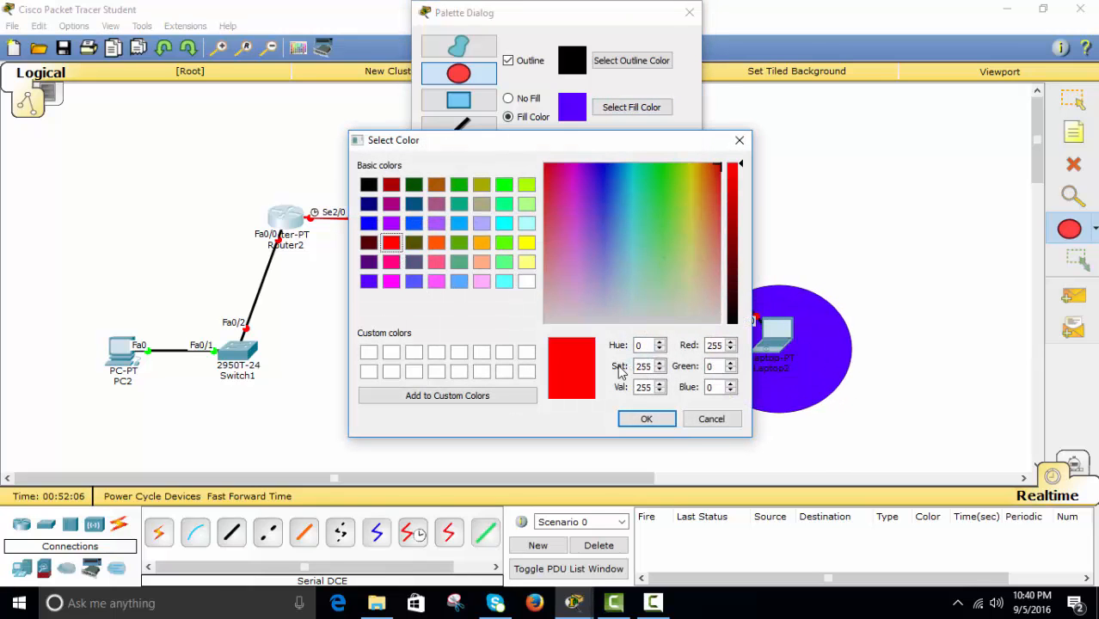
left_click(645, 419)
left_click_drag(575, 298, 689, 393)
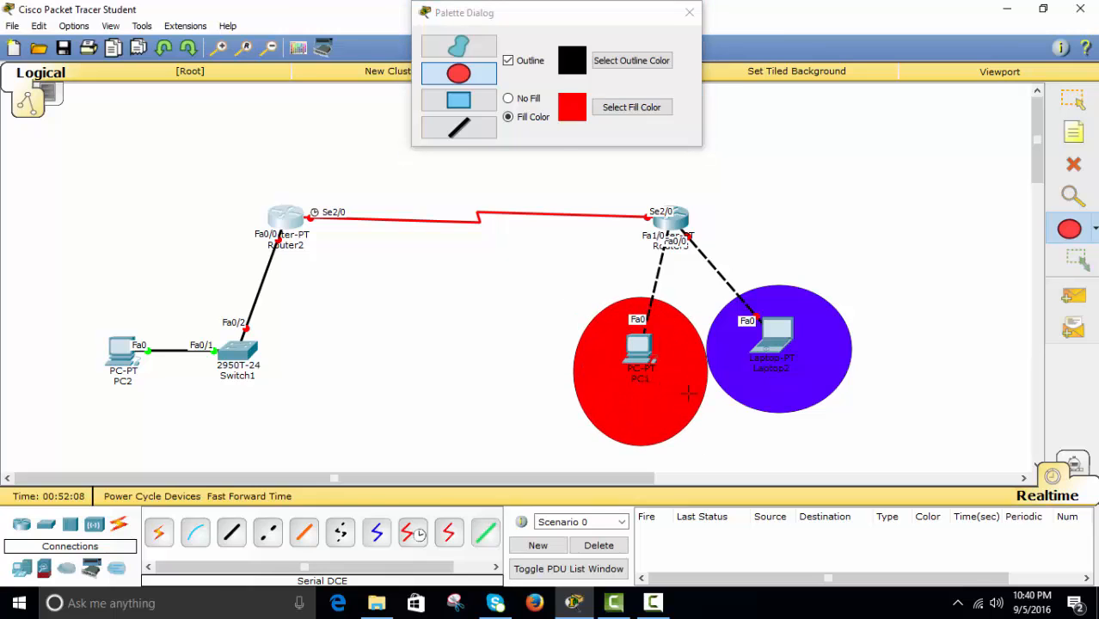
Step: Draw a dark green filled ellipse around PC2
left_click(596, 110)
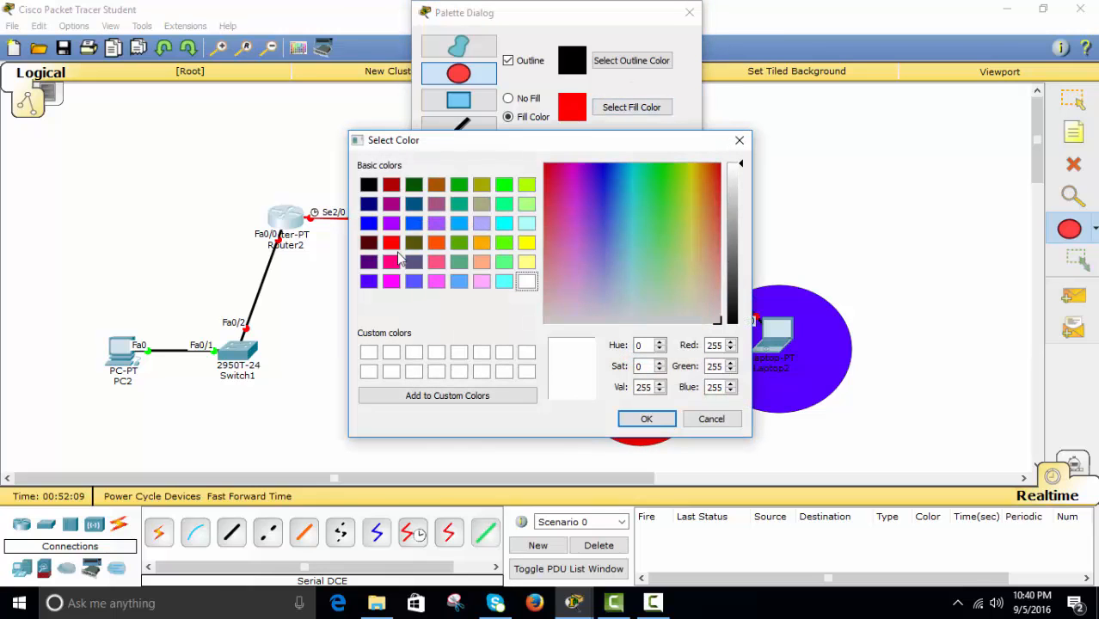
left_click(416, 186)
left_click(644, 417)
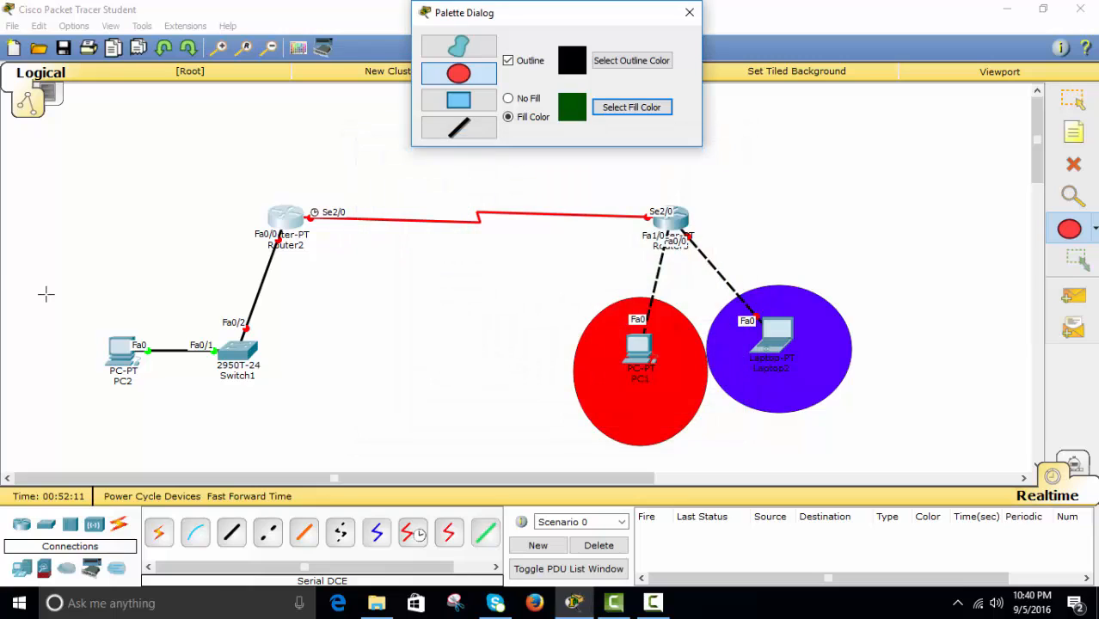
left_click_drag(53, 298, 209, 433)
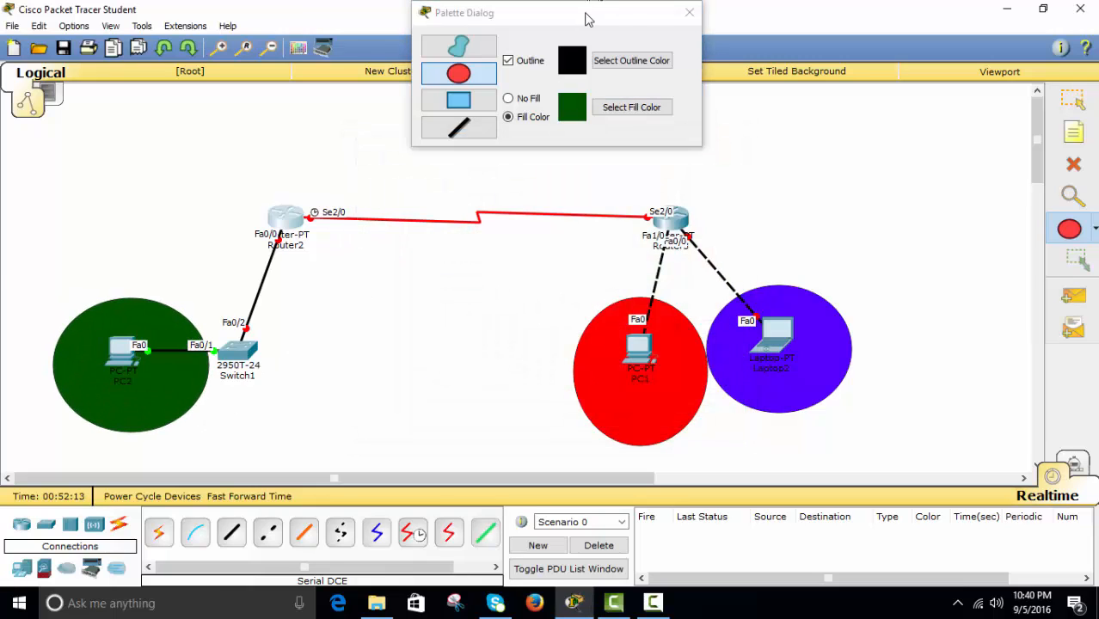
Step: Draw a long, flat mauve filled ellipse around the serial link, spanning from Router2 to Router3
left_click_drag(588, 19, 628, 26)
left_click(676, 115)
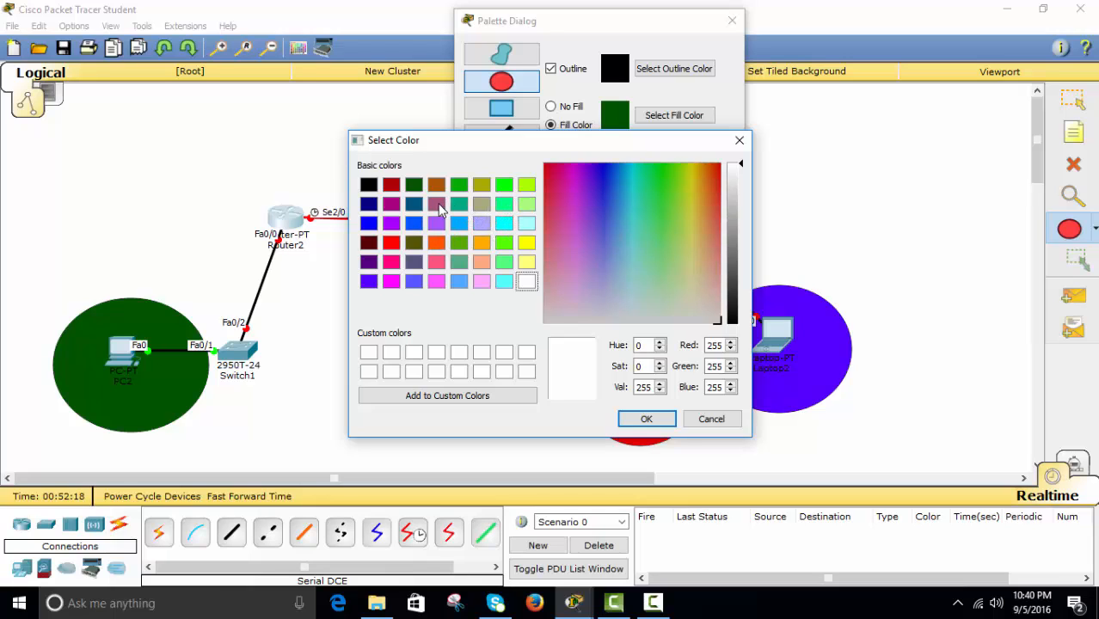
left_click(437, 205)
left_click(646, 419)
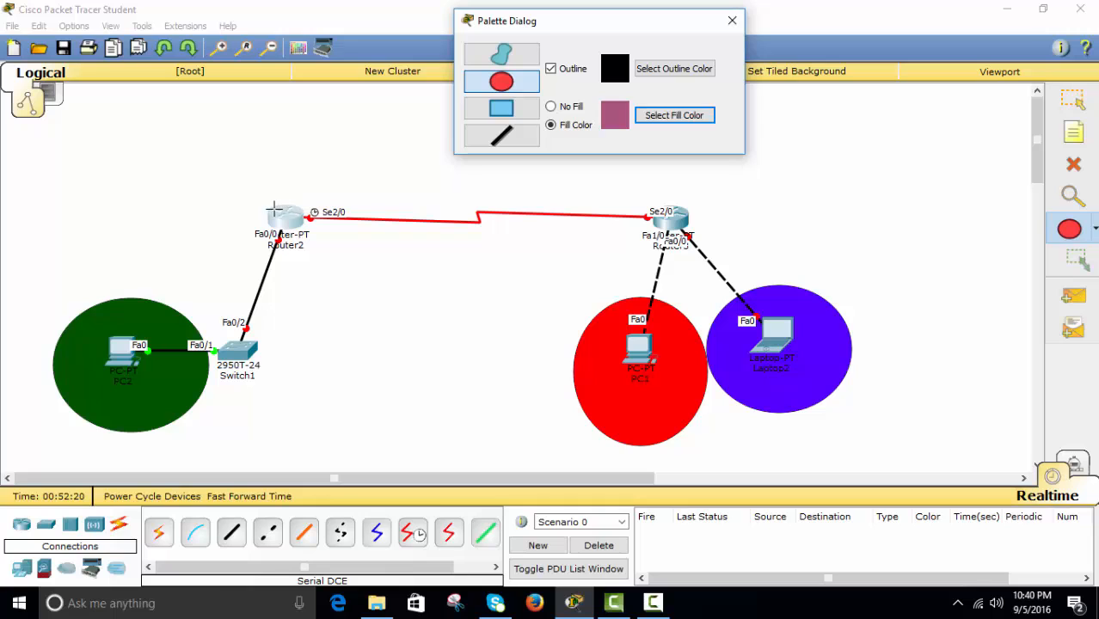
left_click_drag(253, 198, 697, 242)
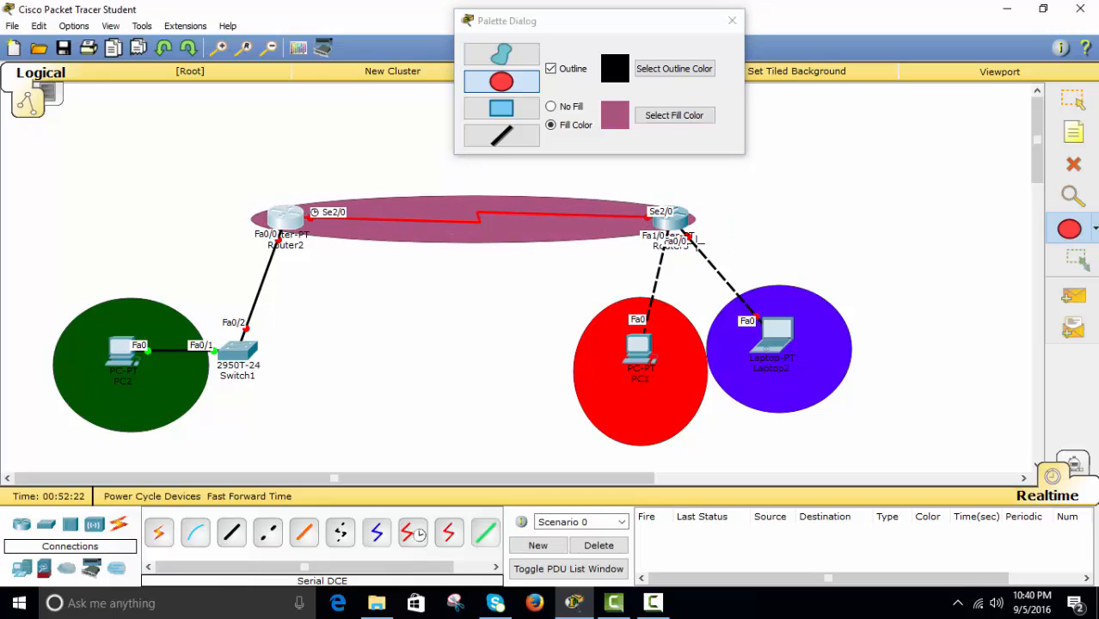
Step: Close the drawing palette and place a note reading 10.10.10.0/8 just below Laptop2's ellipse
left_click(731, 20)
left_click(1075, 130)
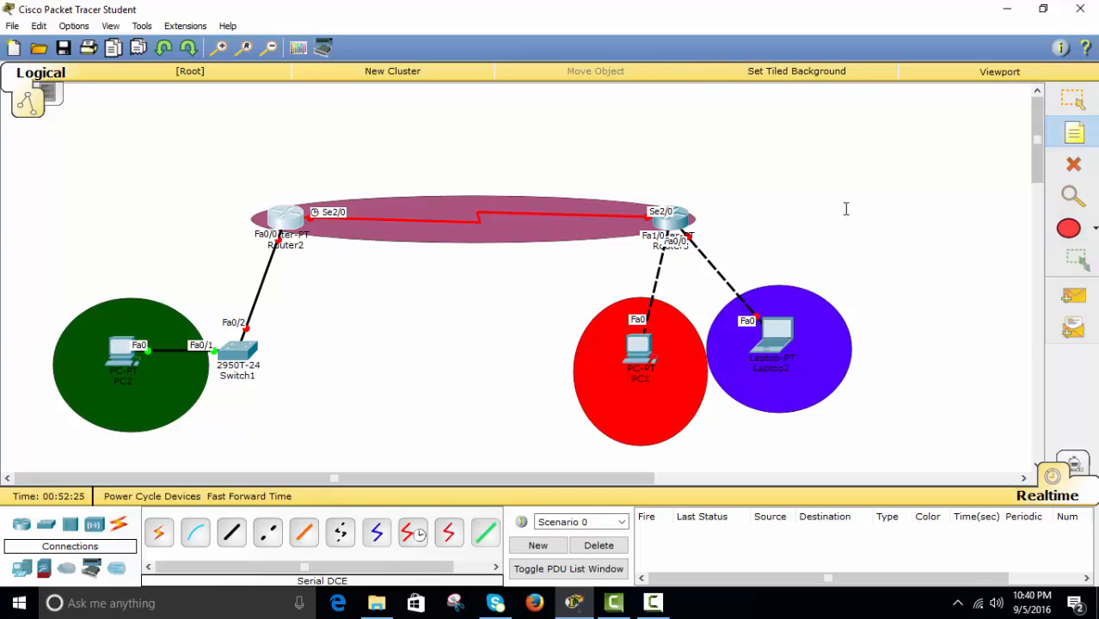
left_click(756, 417)
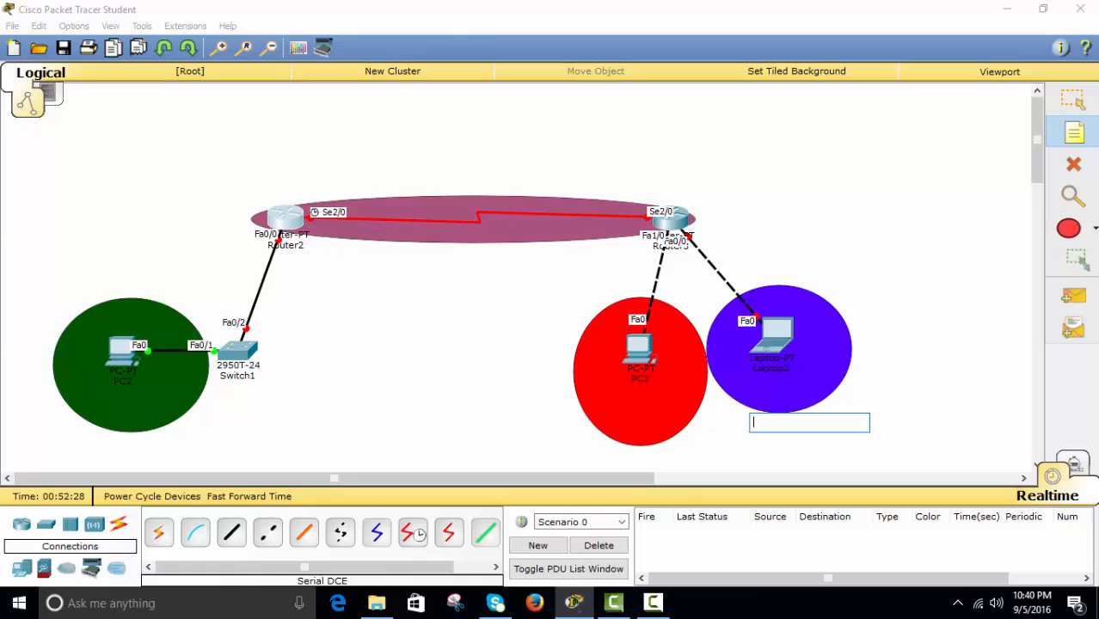
type("10.10.10")
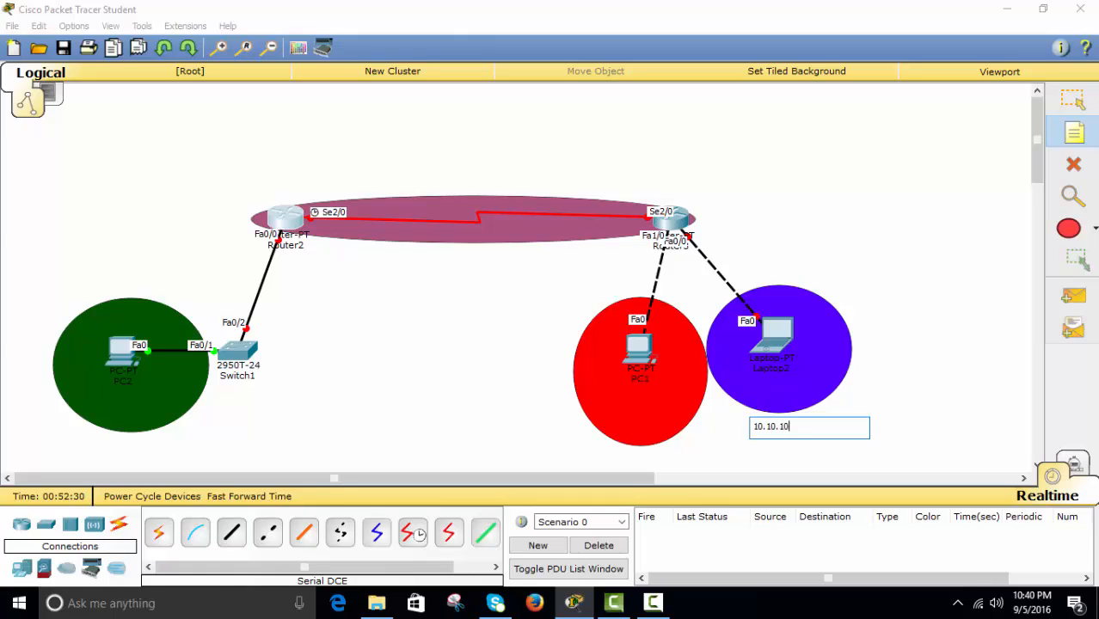
type(".0/8")
Step: Place a note reading 172.168.0.0/16 below PC1's ellipse and one reading 192.168.0.0/24 below PC2's ellipse
left_click(594, 445)
type("17")
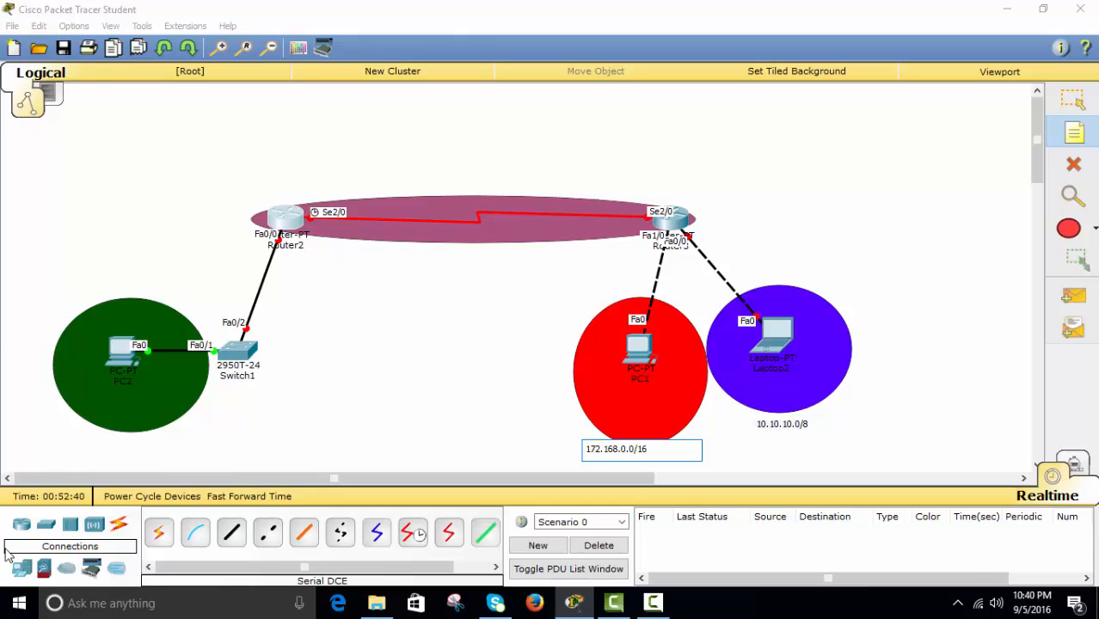
left_click(69, 438)
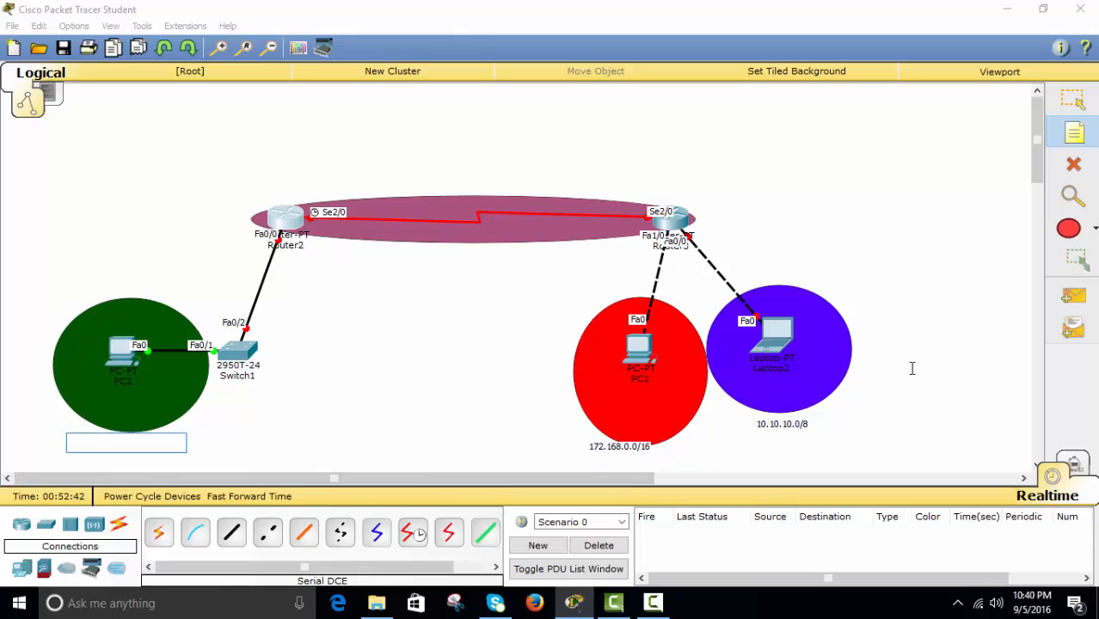
type("192.168.")
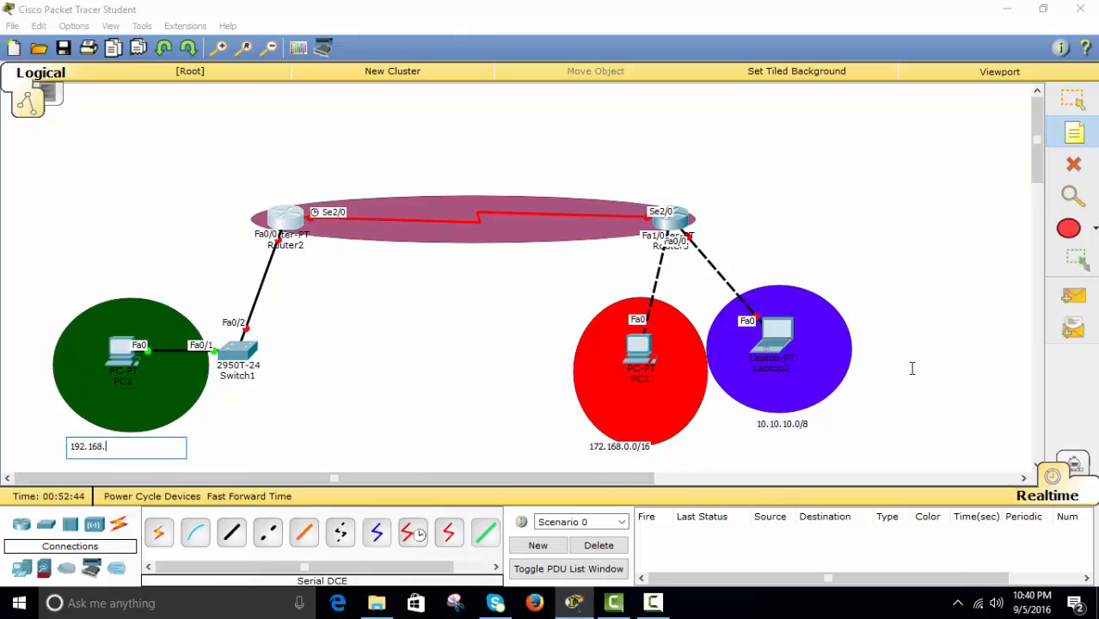
type("0.0/24")
Step: Place a note reading 197.197.197.0/30 above the serial link between the two routers and return to selection mode
left_click(396, 189)
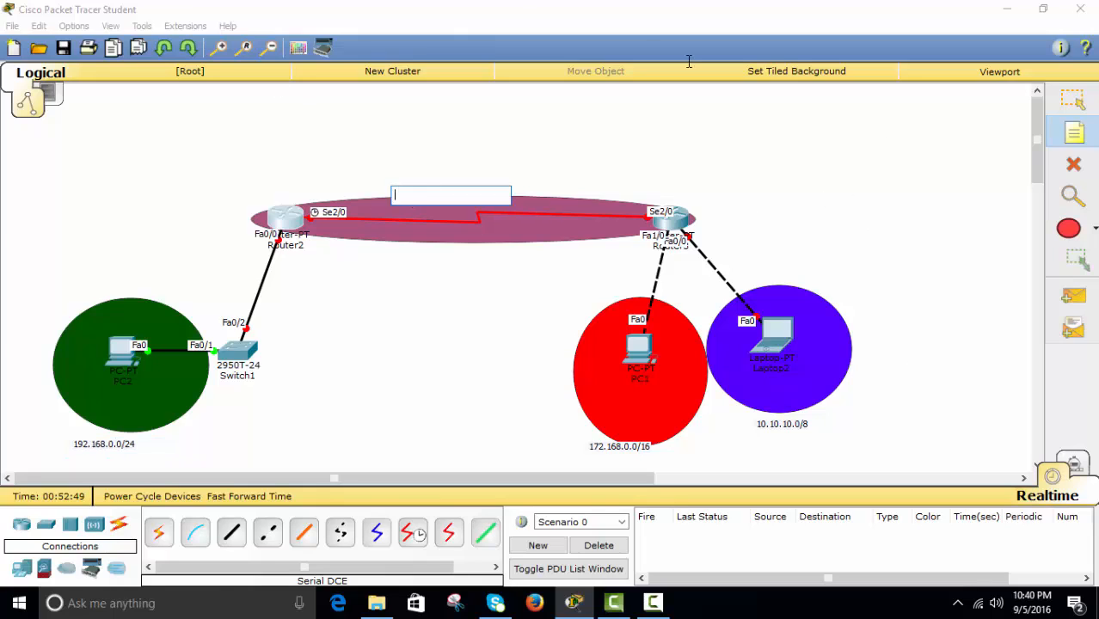
type("197.197.197.0/30")
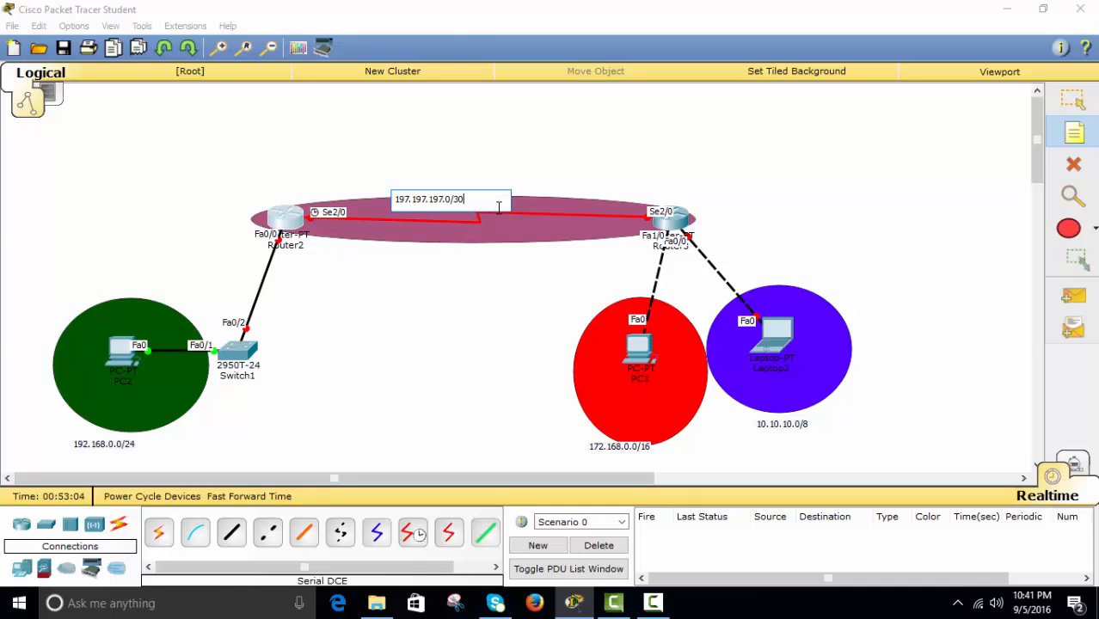
left_click_drag(470, 197, 375, 193)
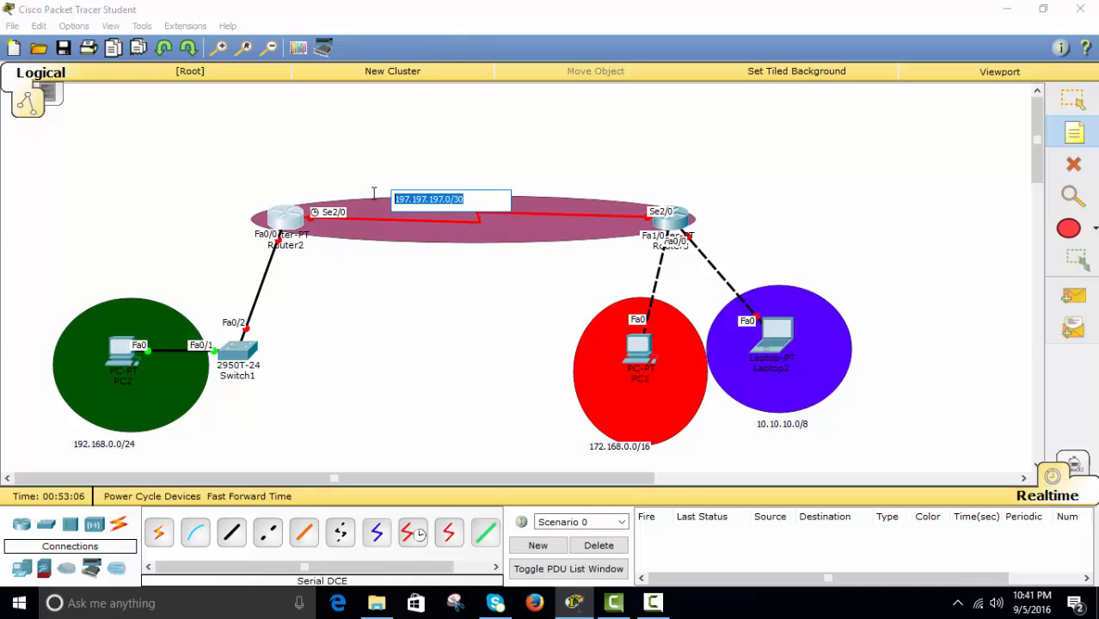
left_click(491, 195)
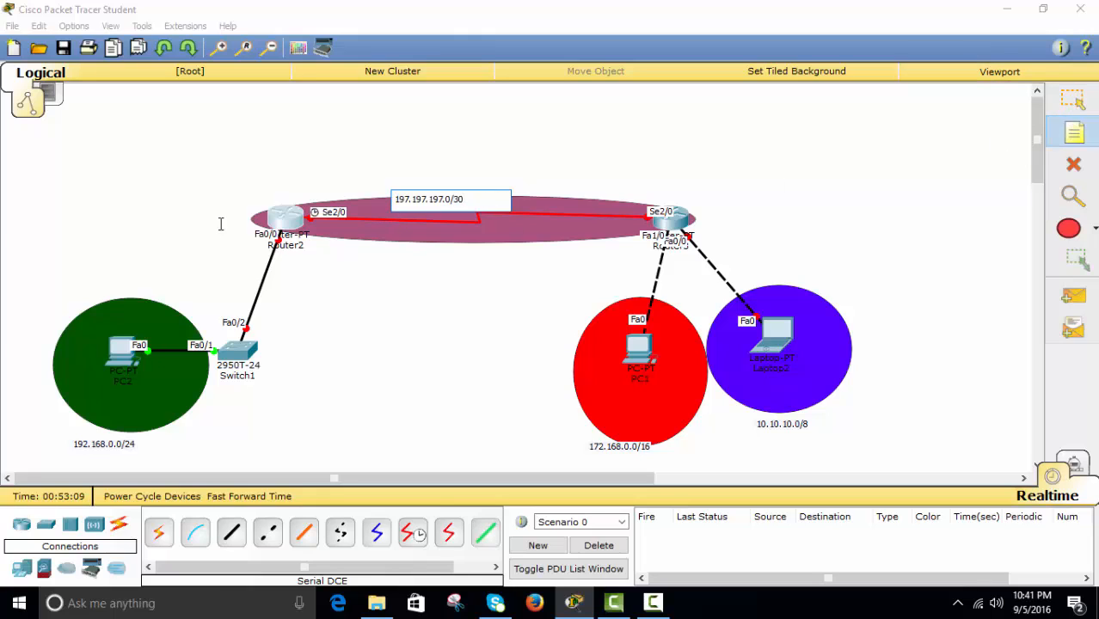
left_click(1066, 96)
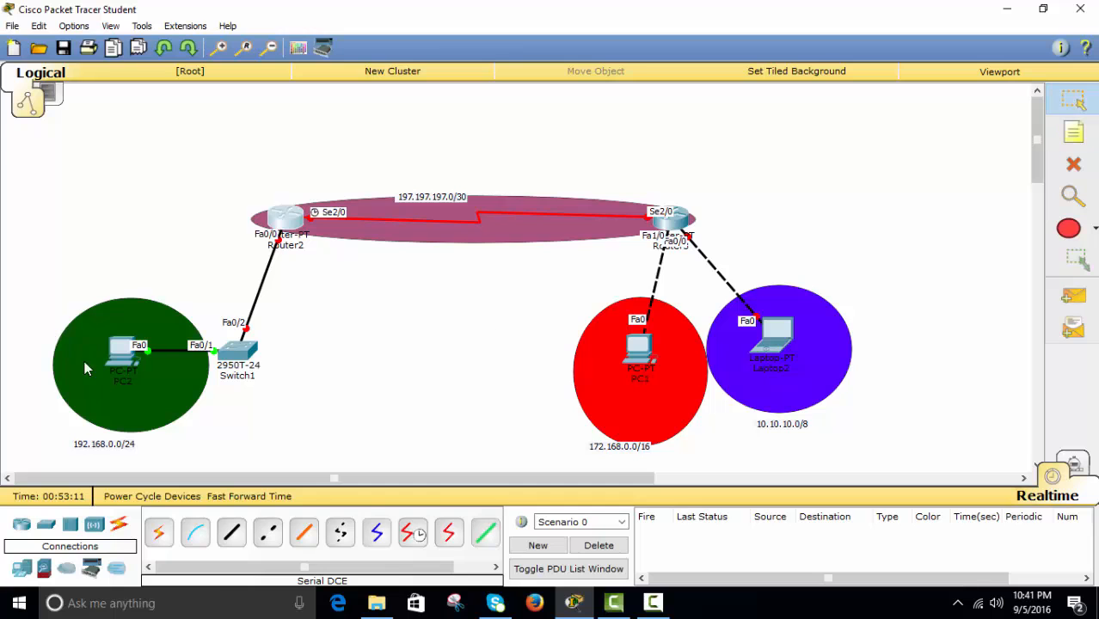
Step: Give PC2 the static IP address 192.168.0.2 with subnet mask 255.255.255.0 and fill in its default gateway
left_click(135, 374)
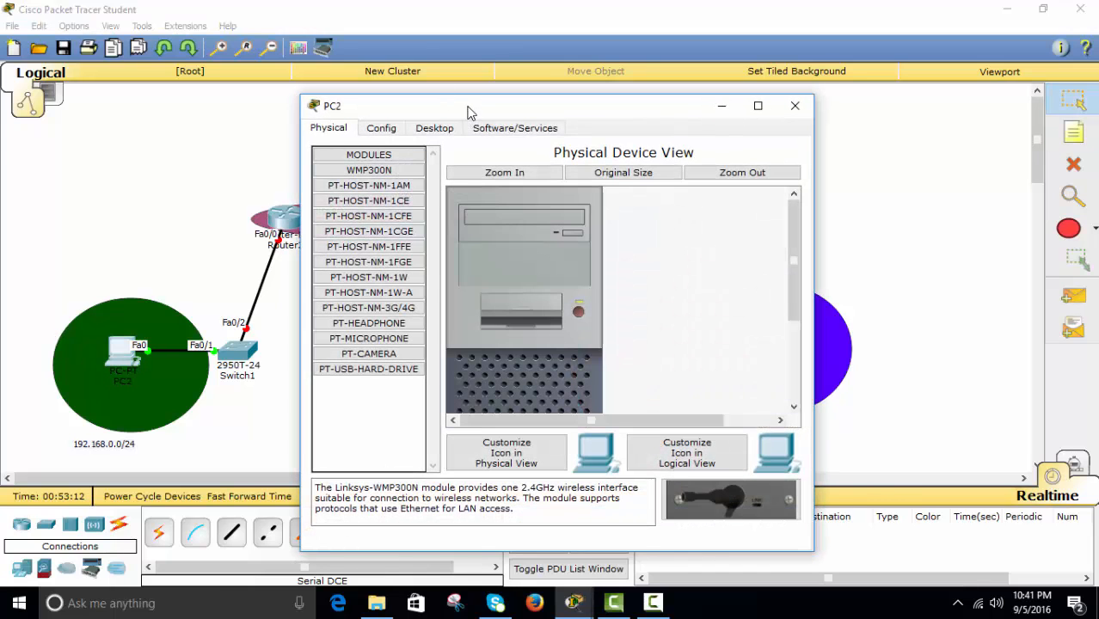
left_click_drag(469, 111, 543, 73)
left_click(507, 86)
left_click(441, 129)
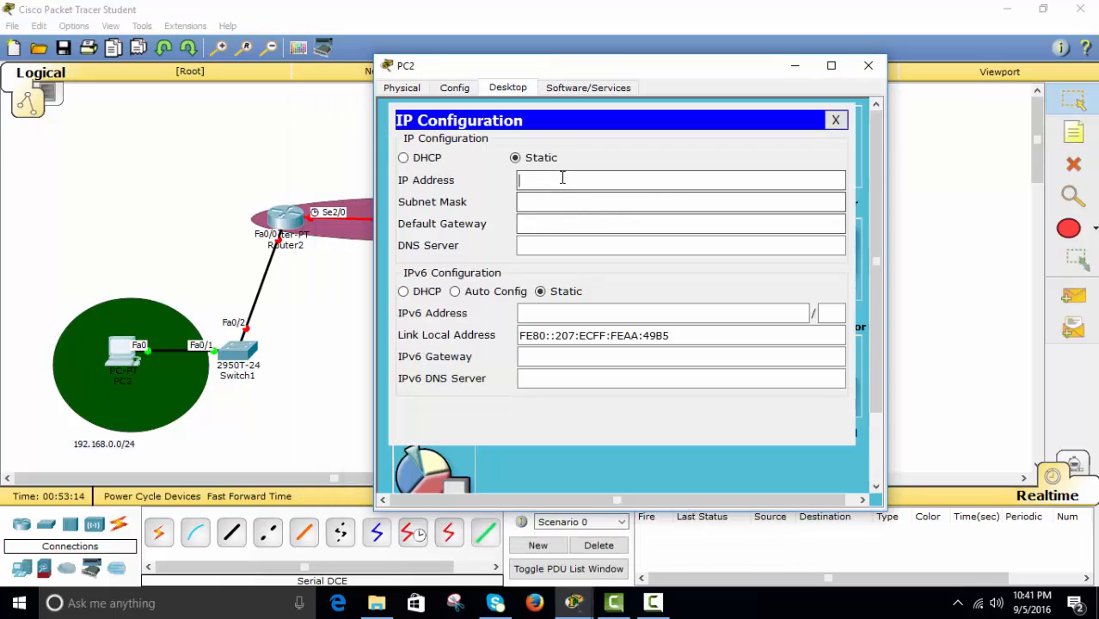
type("192.168.0.2")
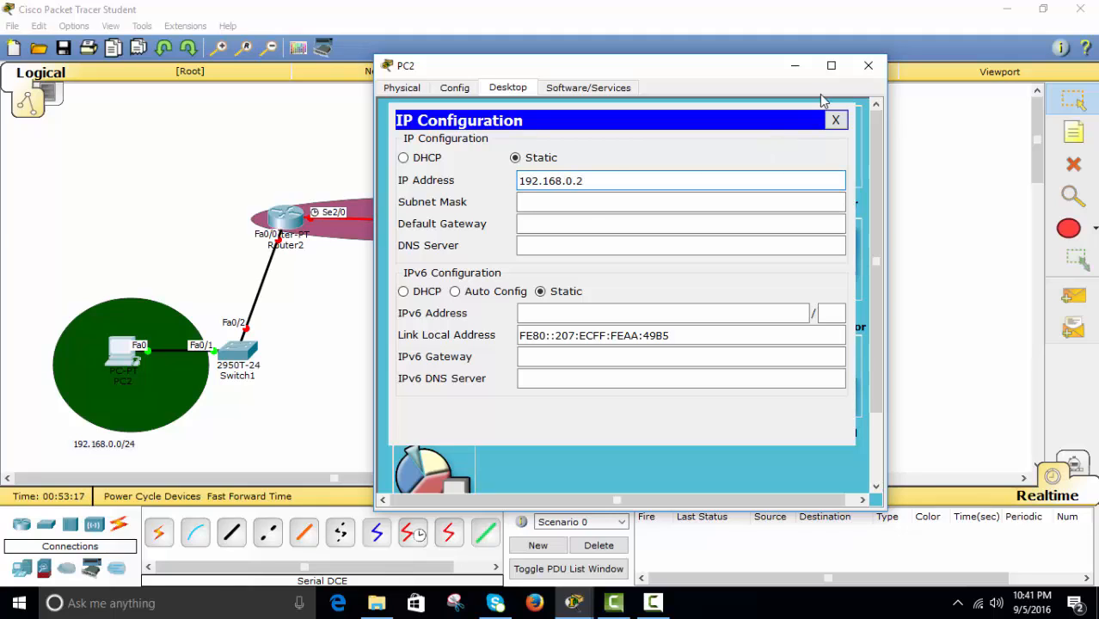
key("Tab")
key("Tab")
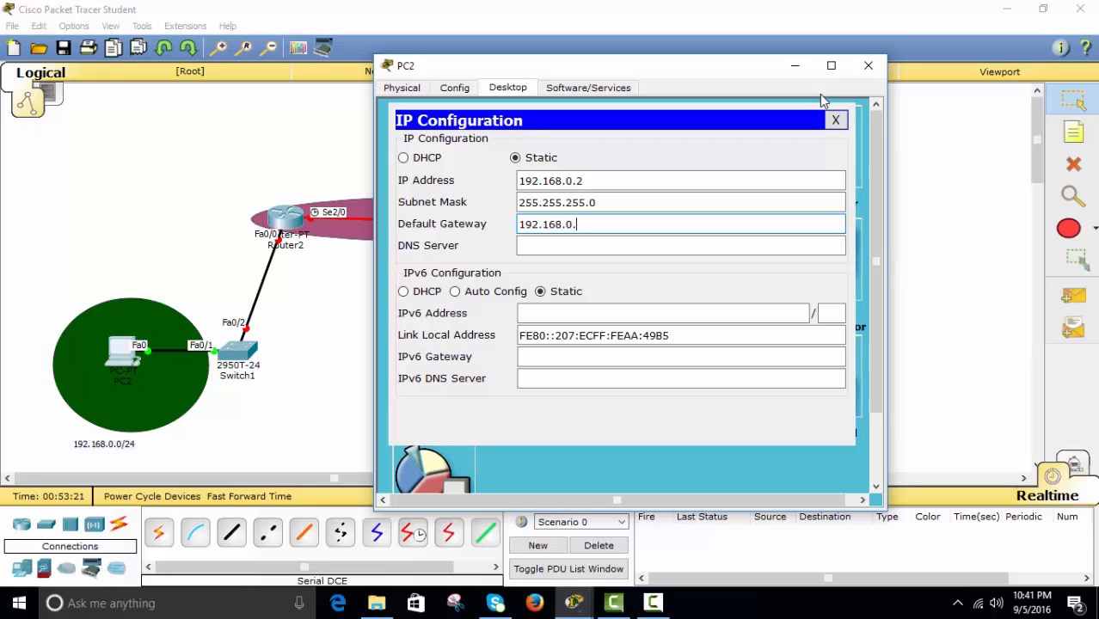
left_click(868, 65)
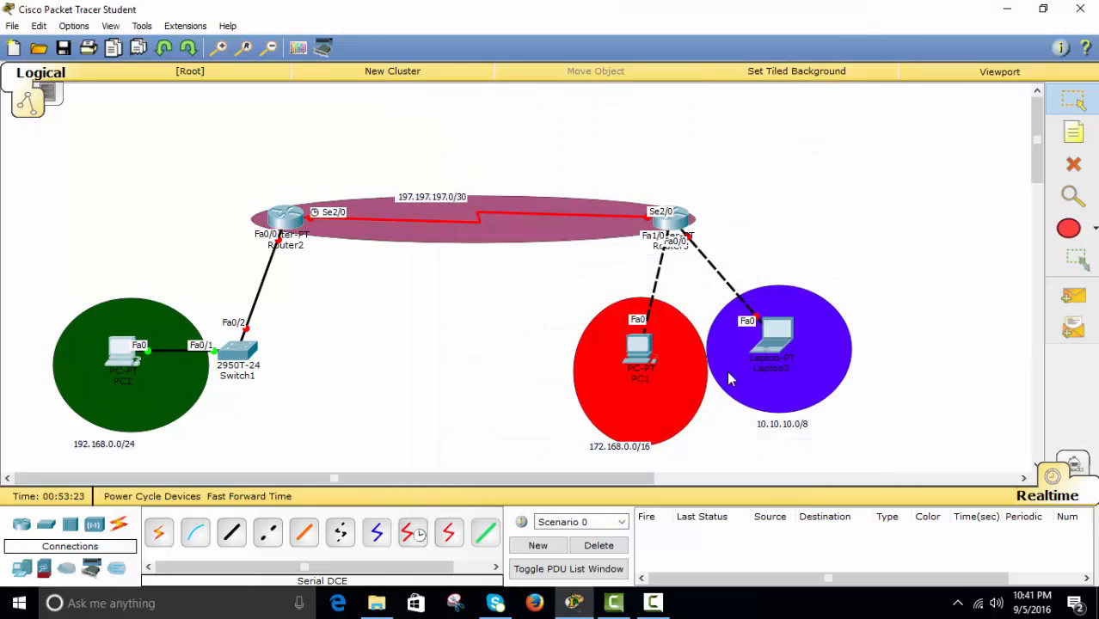
Step: Give PC1 the static IP address 172.168.0.2, subnet mask 255.255.0.0 and default gateway 172.168.0.1
left_click(646, 354)
left_click_drag(528, 109, 331, 56)
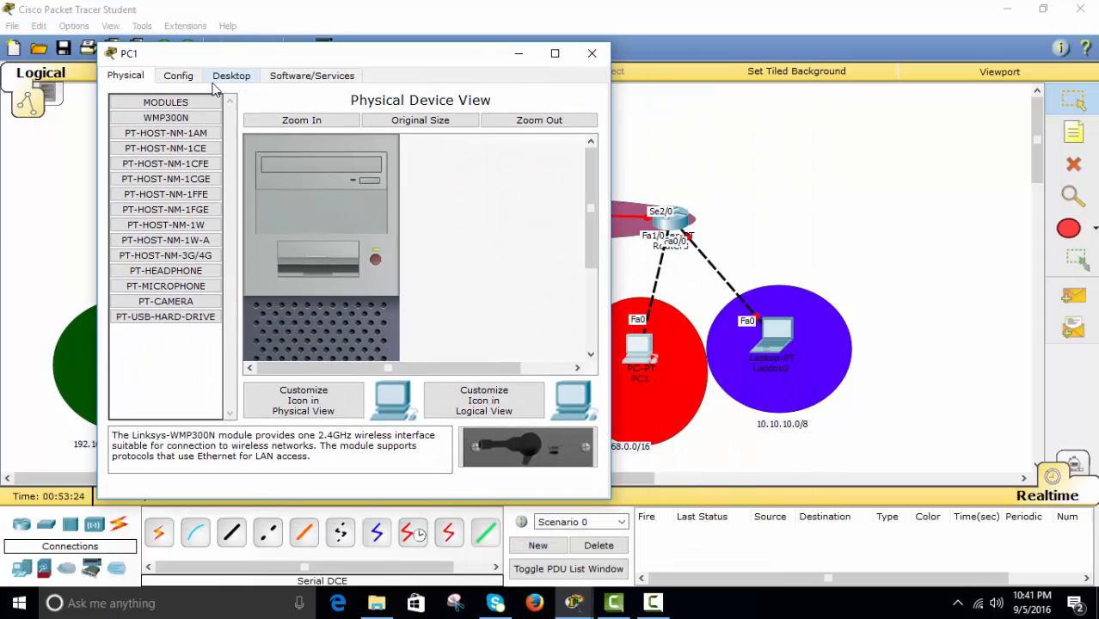
left_click(231, 75)
left_click(156, 136)
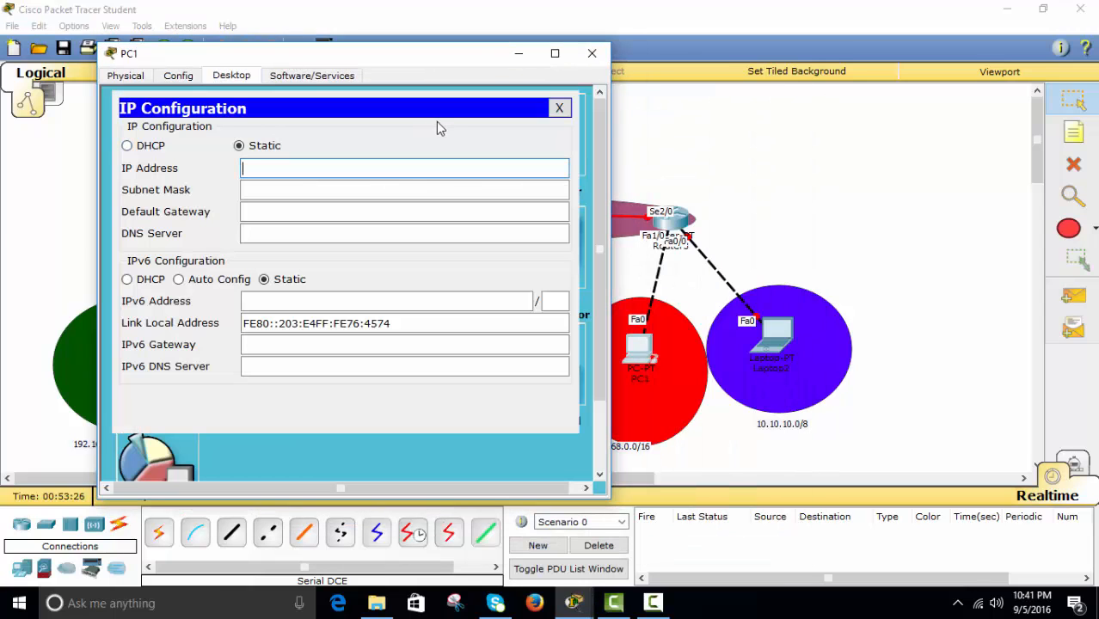
type("172.168.0.2")
key("Tab")
key("Tab")
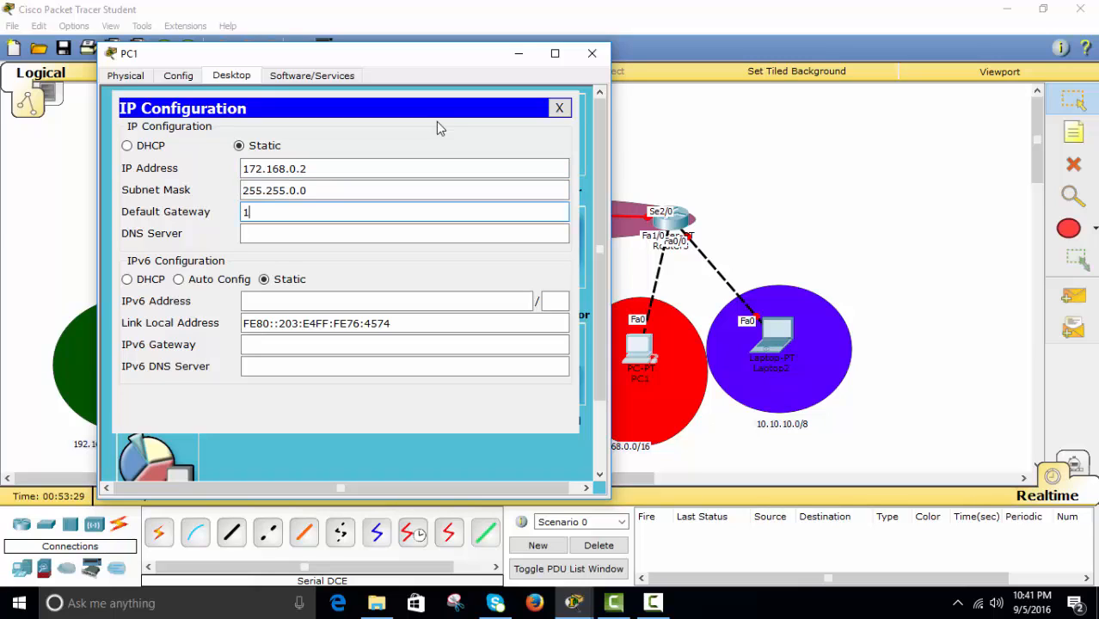
type("172.168.0.1")
key("Tab")
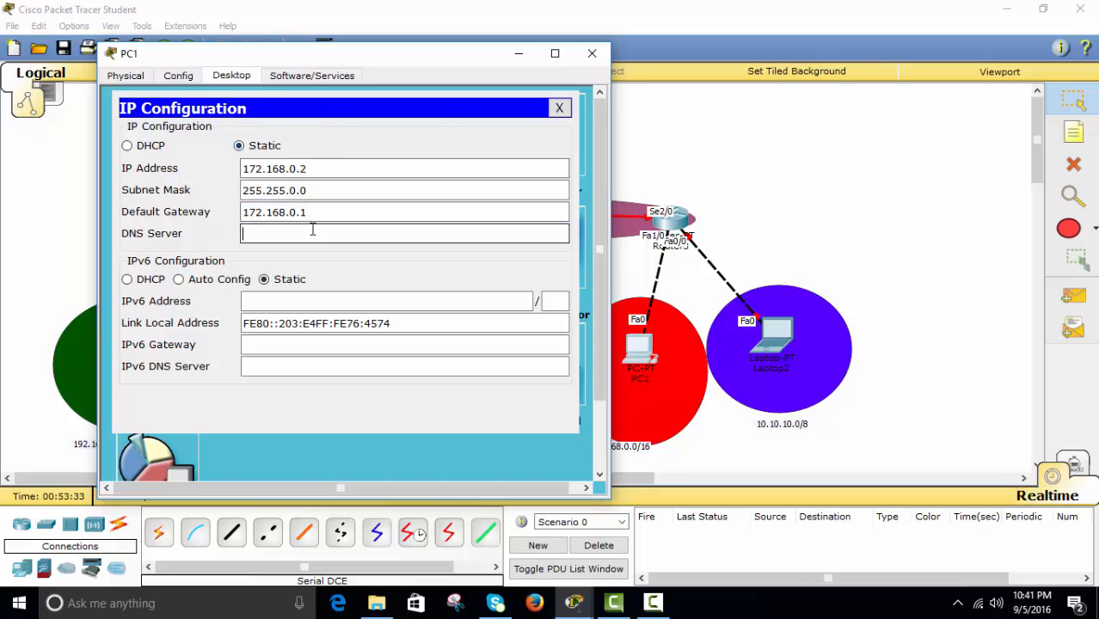
left_click_drag(308, 213, 237, 216)
left_click(592, 53)
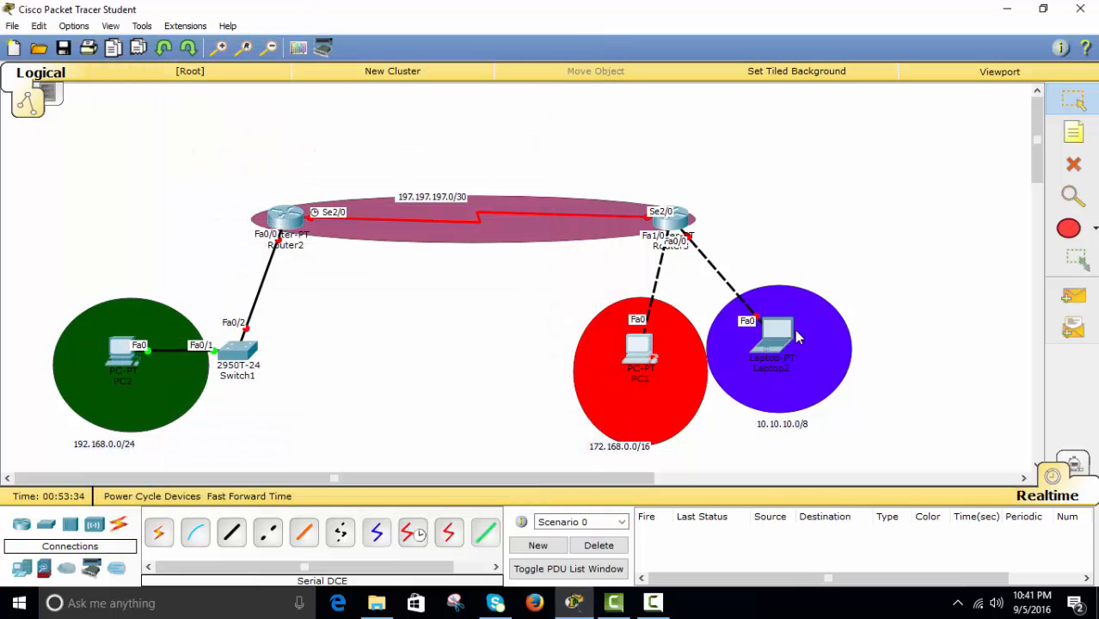
Step: Give Laptop2 the static IP address 10.10.10.2, subnet mask 255.0.0.0 and default gateway 10.10.10.1
left_click(782, 320)
left_click_drag(499, 112, 311, 53)
left_click(318, 93)
left_click(247, 145)
left_click(341, 168)
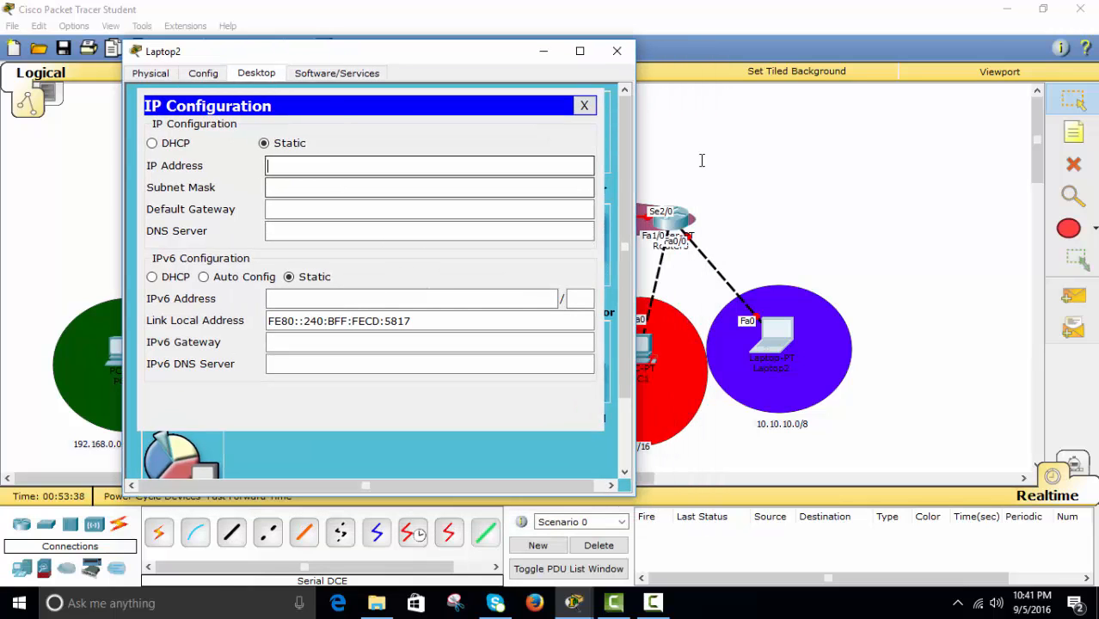
type("10.10.1")
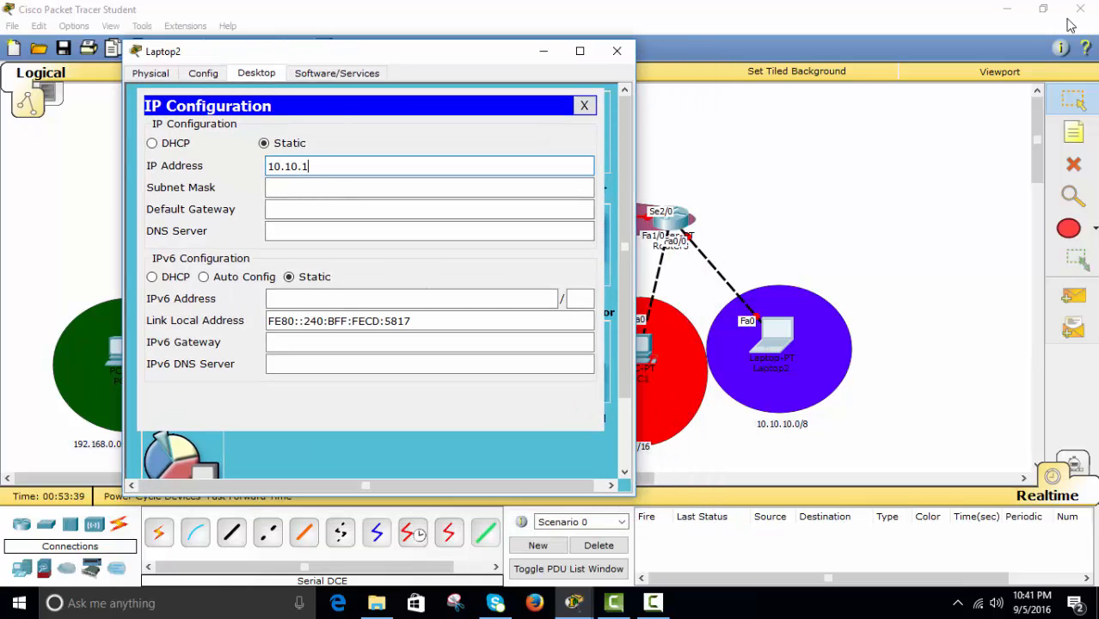
type("0.2")
key("Tab")
key("Tab")
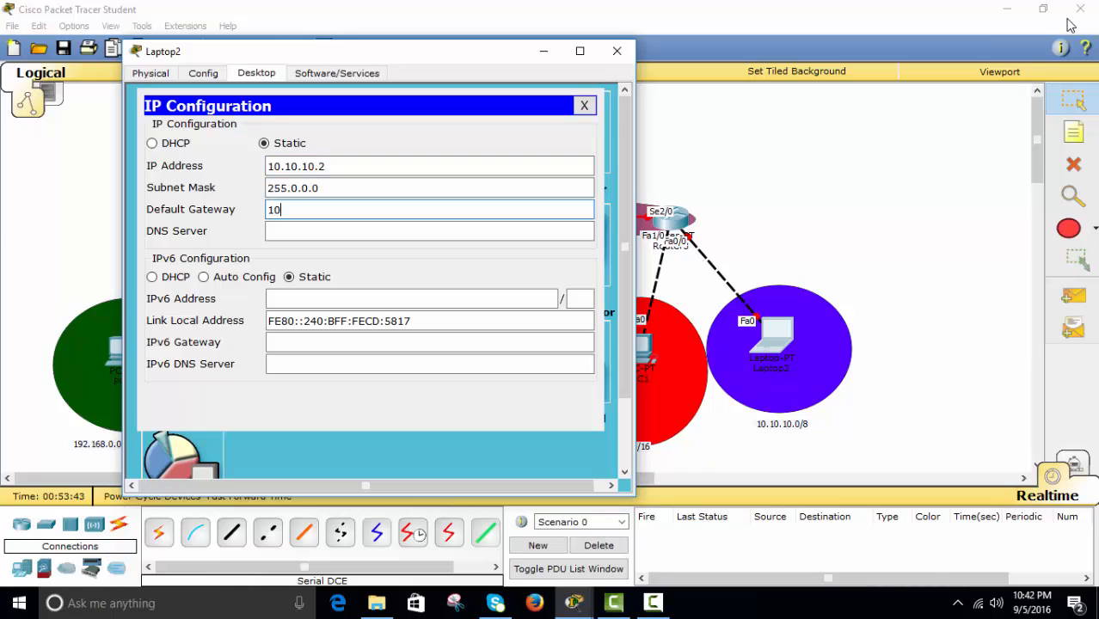
type("10.10.10.1")
key("Tab")
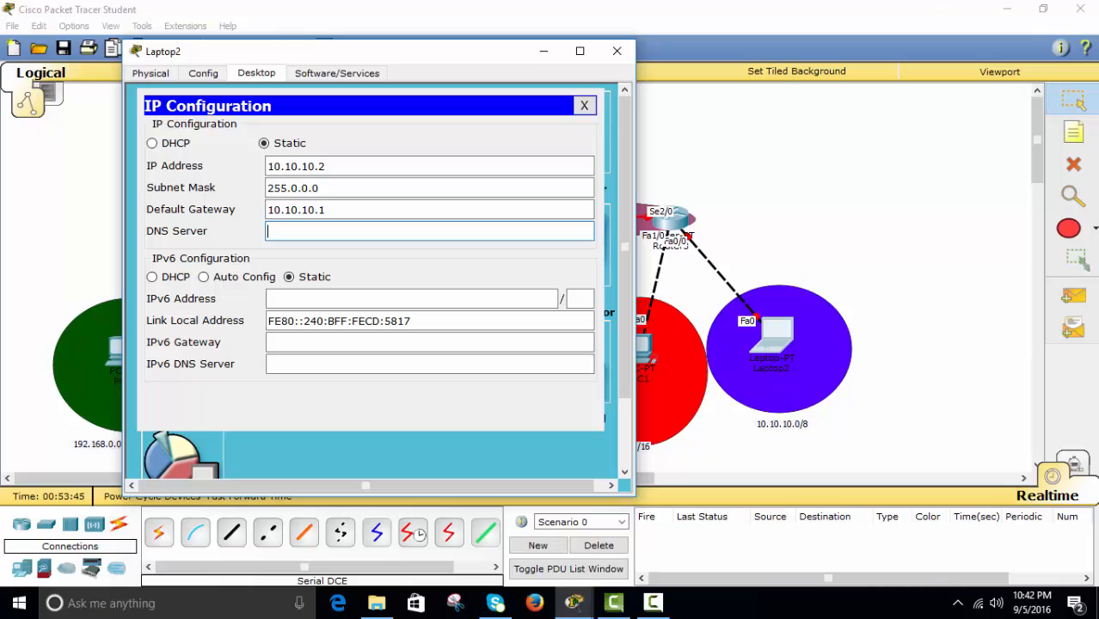
left_click(615, 52)
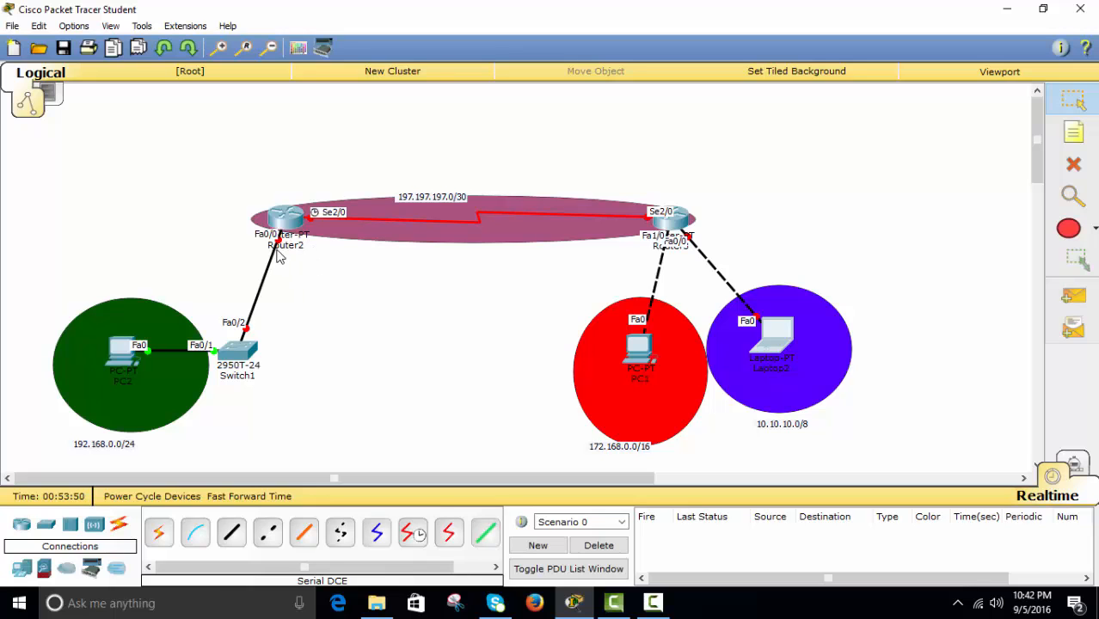
Step: Open Router2's command line and answer no to the initial configuration dialog
left_click(289, 221)
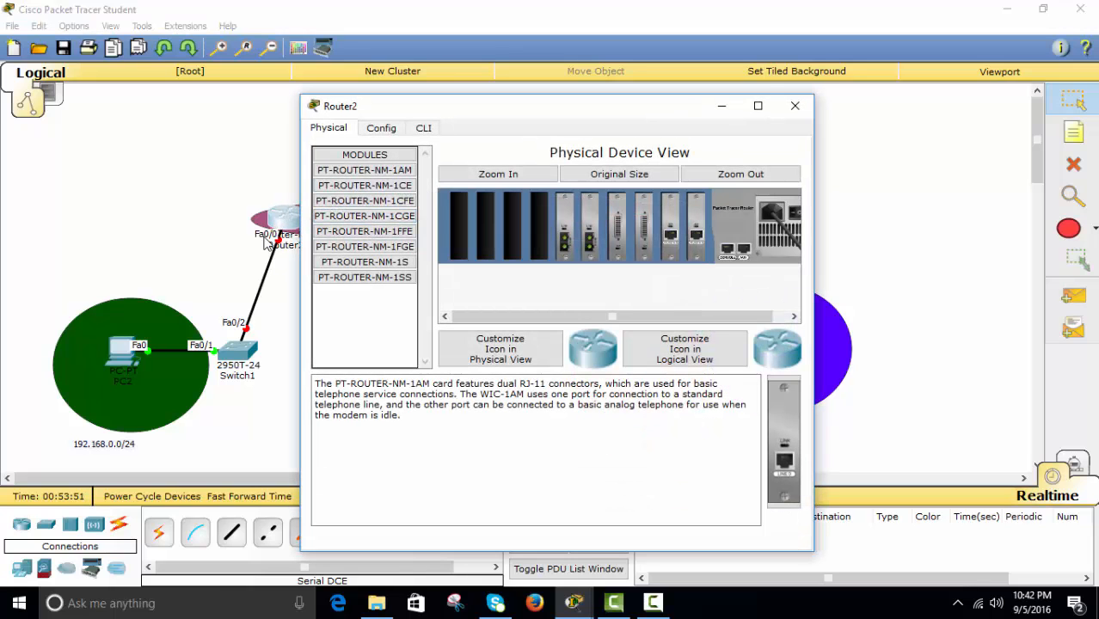
left_click_drag(480, 117, 587, 57)
left_click(533, 68)
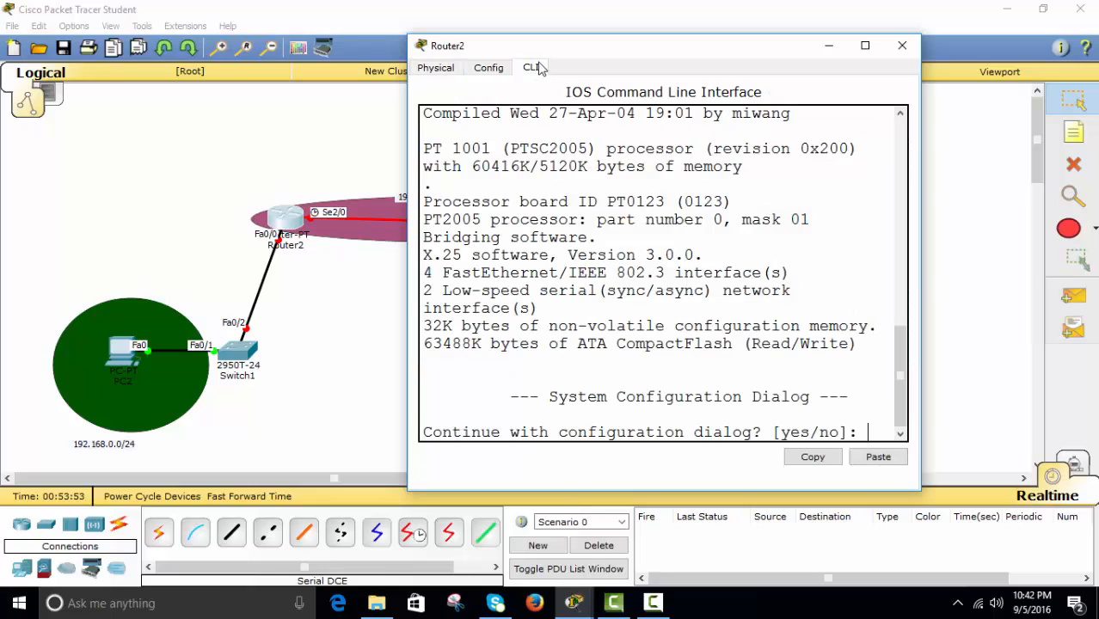
type("no")
key("Return")
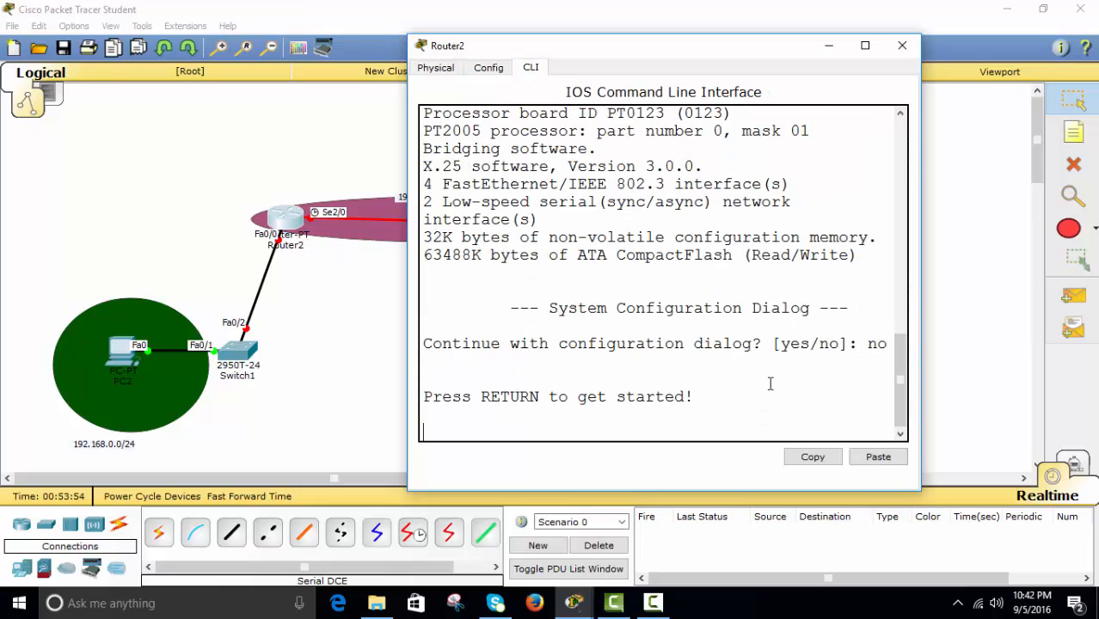
Step: Start the router session and enter global configuration mode with enable and conf t
key("Return")
type("en")
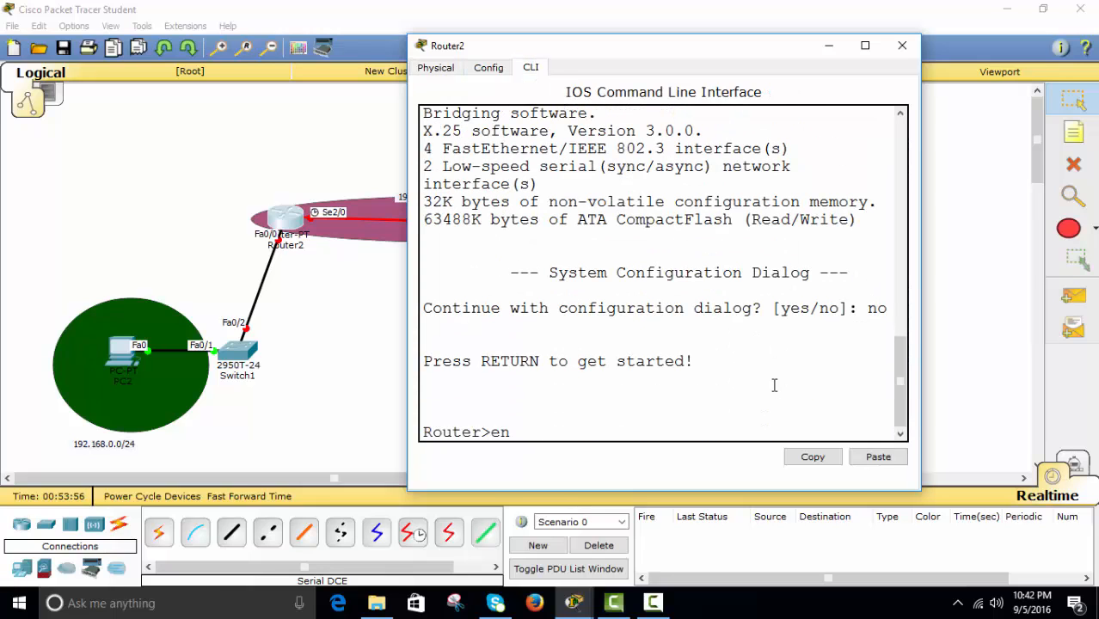
type("able")
key("Return")
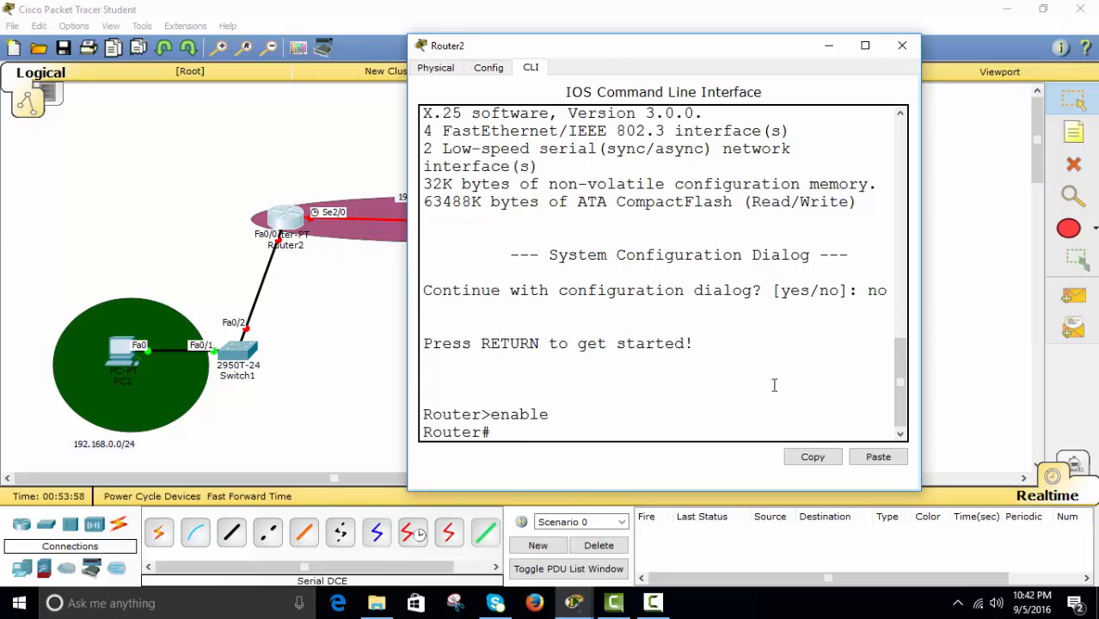
type("conf t")
key("Return")
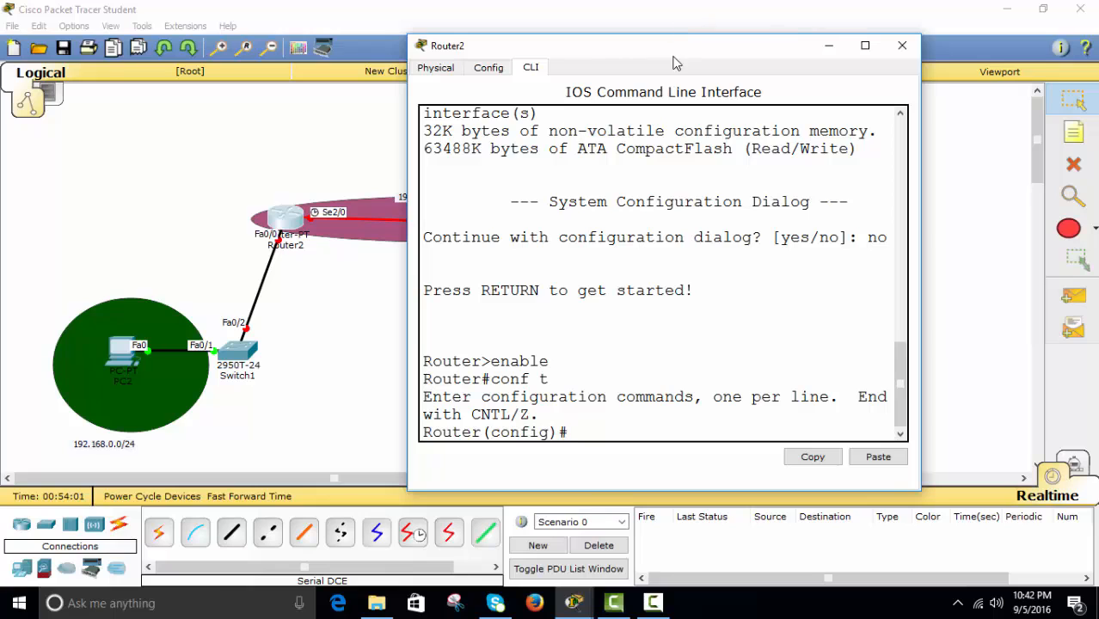
Step: Enter interface f0/0 on Router2 and assign it IP address 192.168.0.1 with subnet mask 255.255.255.0
left_click_drag(671, 47, 716, 22)
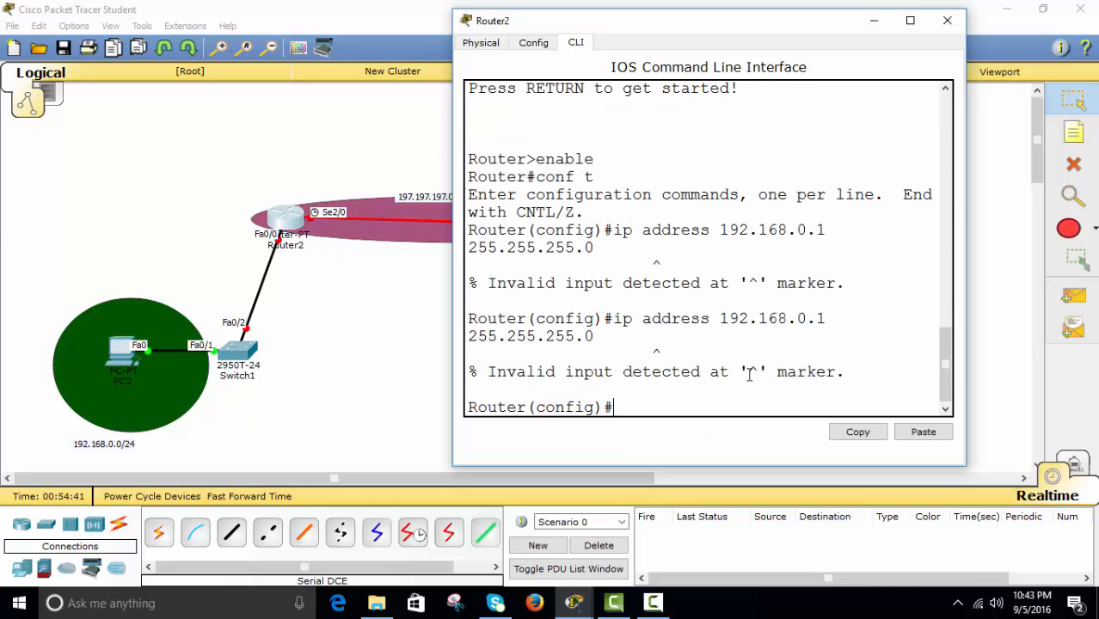
type("nt f0/0")
key("Return")
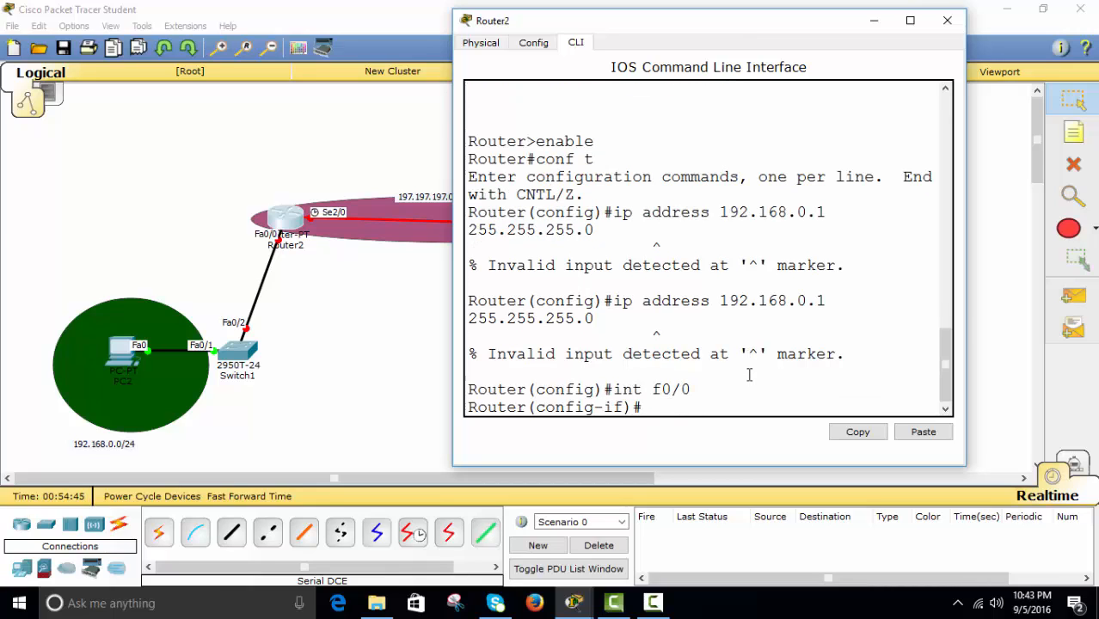
type("ip addre")
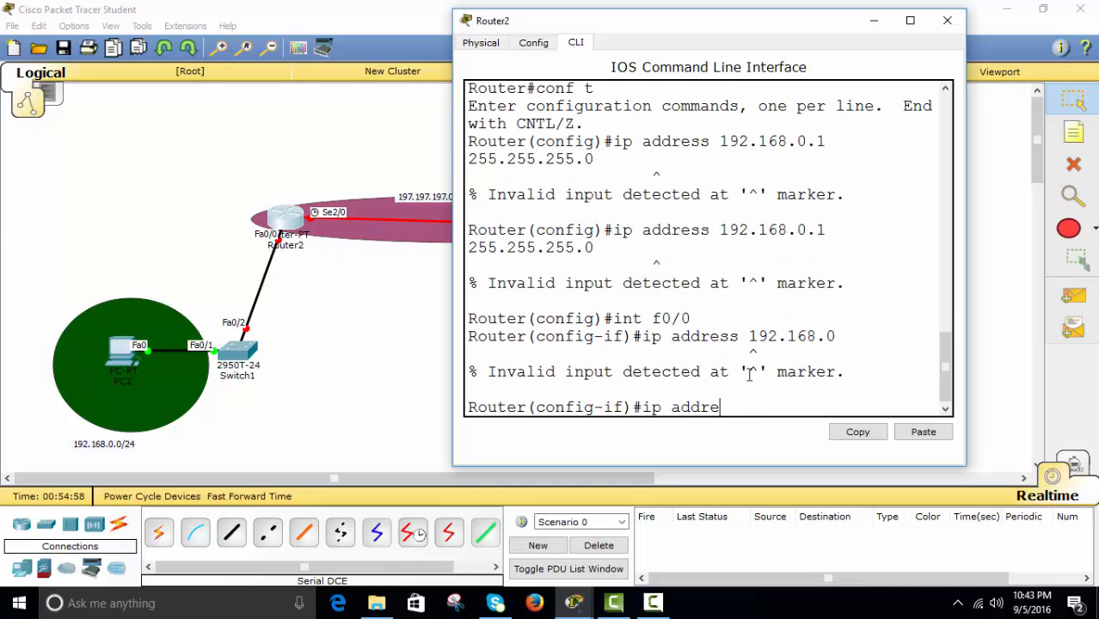
type("ss 192.168.")
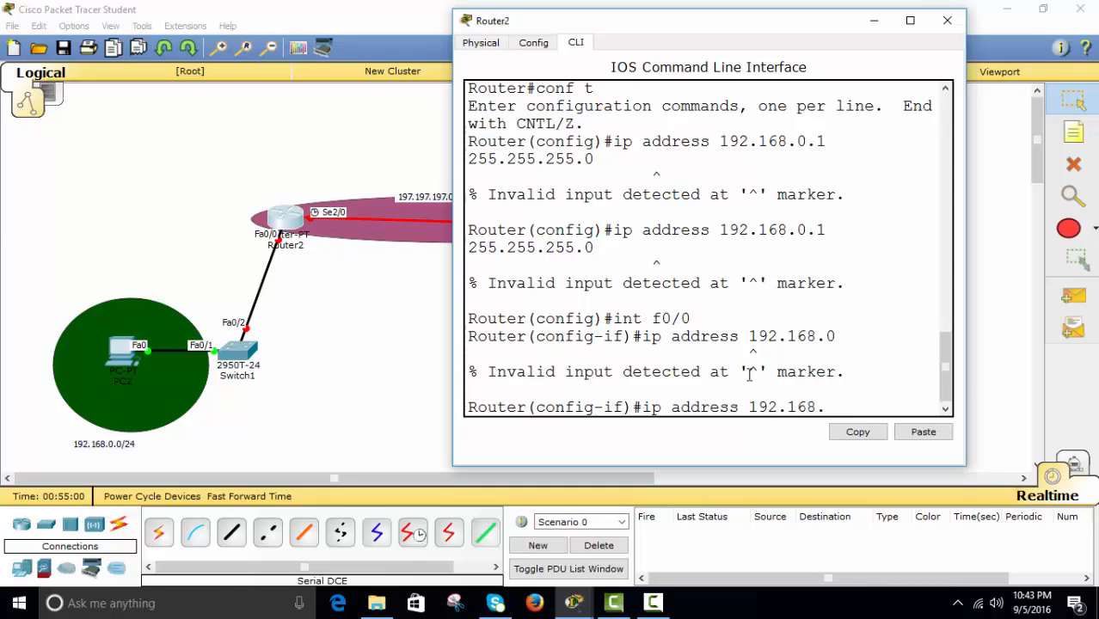
type("0.1 255.25")
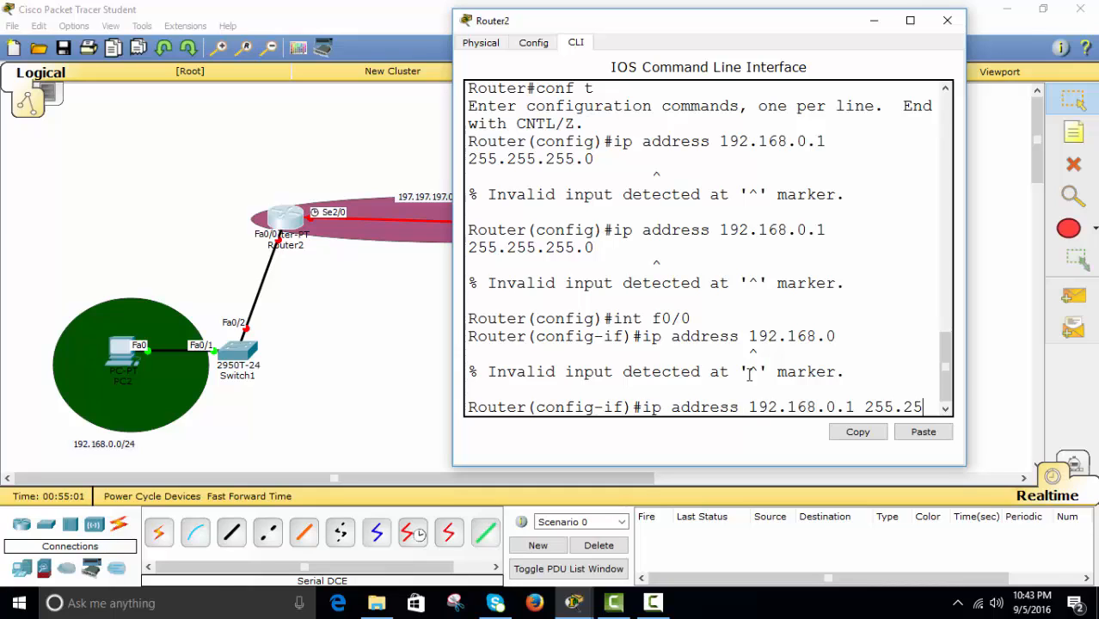
type("5.255.0")
key("Return")
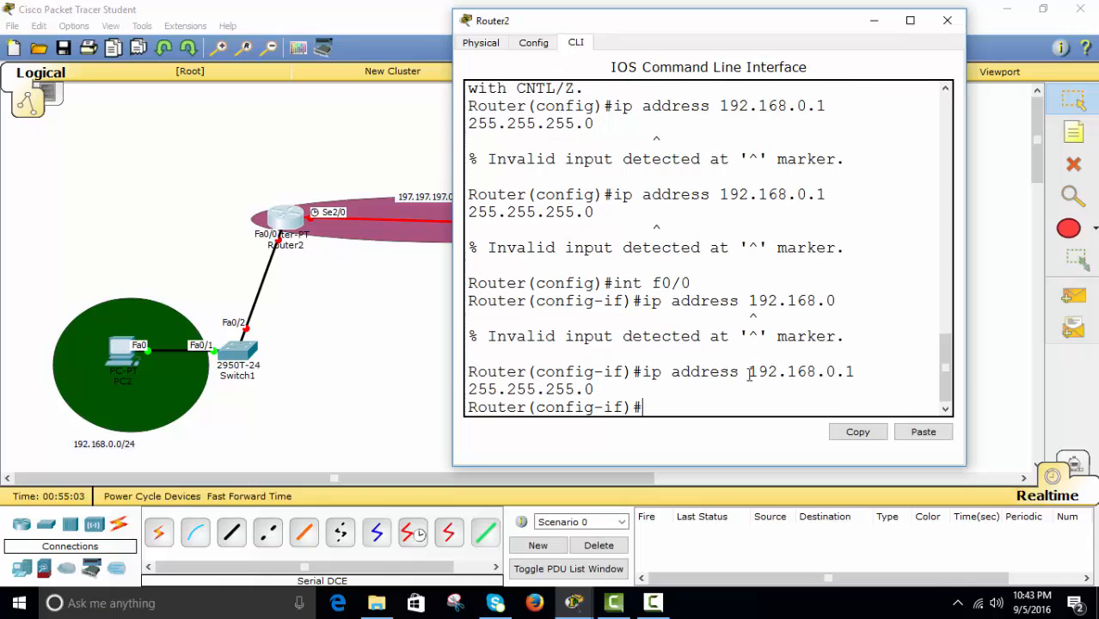
Step: Enable Router2's f0/0 interface with no shut and exit to global configuration mode
type("no shut")
key("Return")
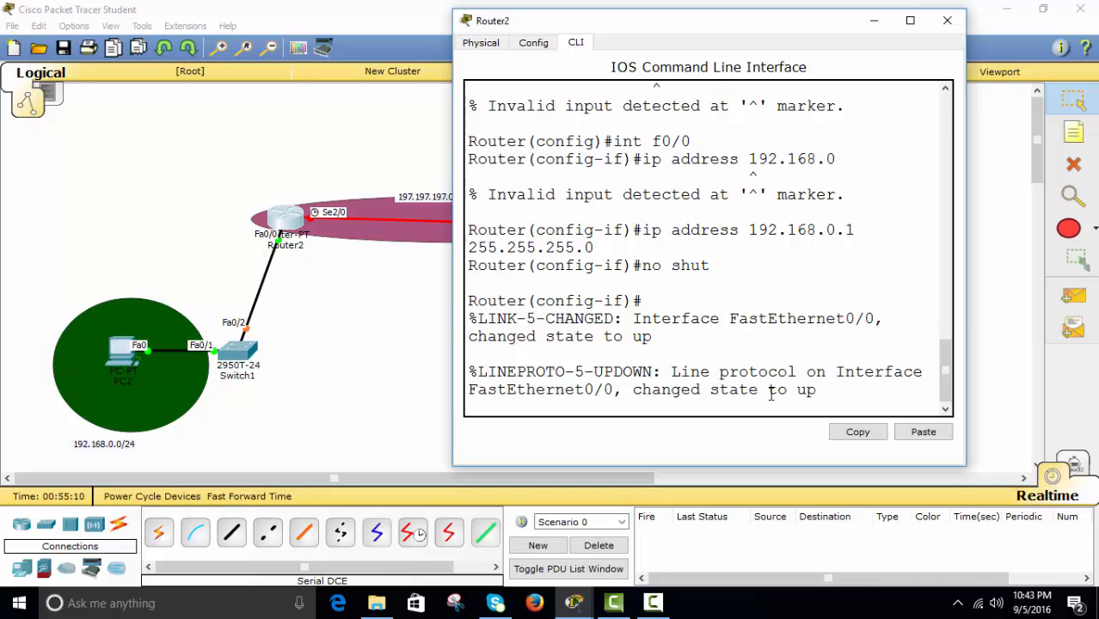
key("Return")
key("Return")
key("Return")
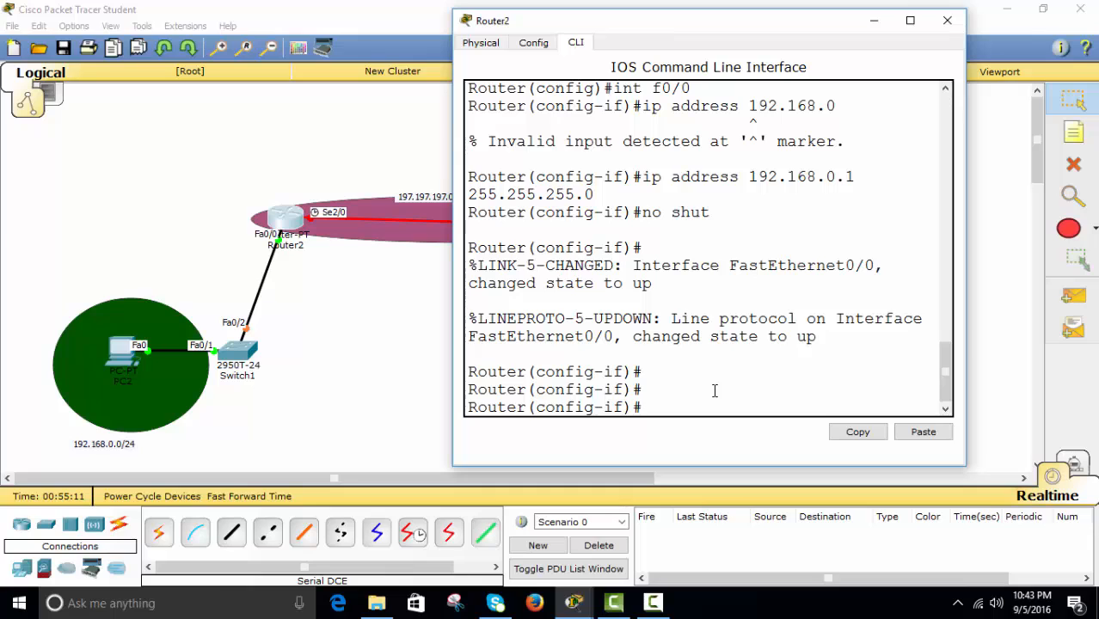
type("ex")
key("Return")
Step: Enter interface s2/0 on Router2 and assign it IP address 197.197.197.1 with subnet mask 255.255.255.252
type("ig)#int s")
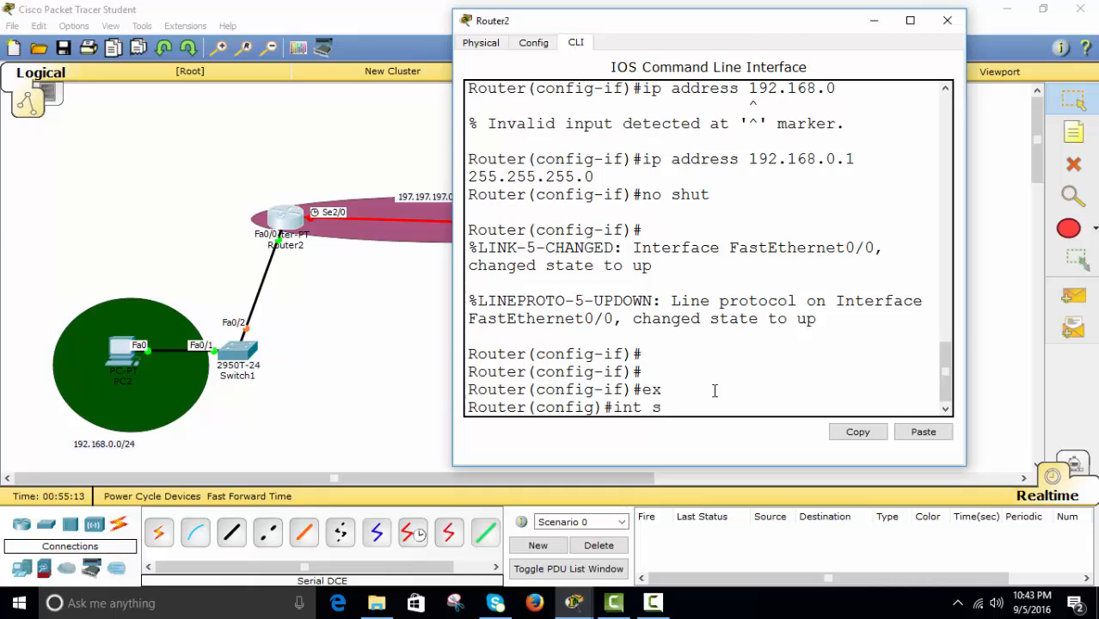
type("2/0")
key("Return")
left_click_drag(697, 26, 737, 28)
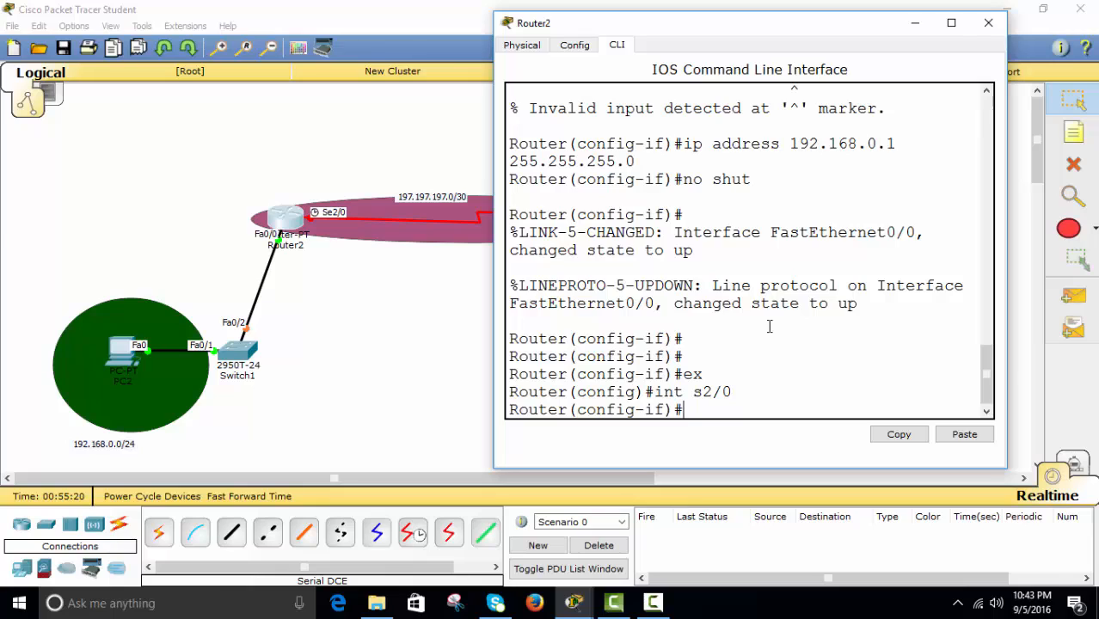
type("ip address ")
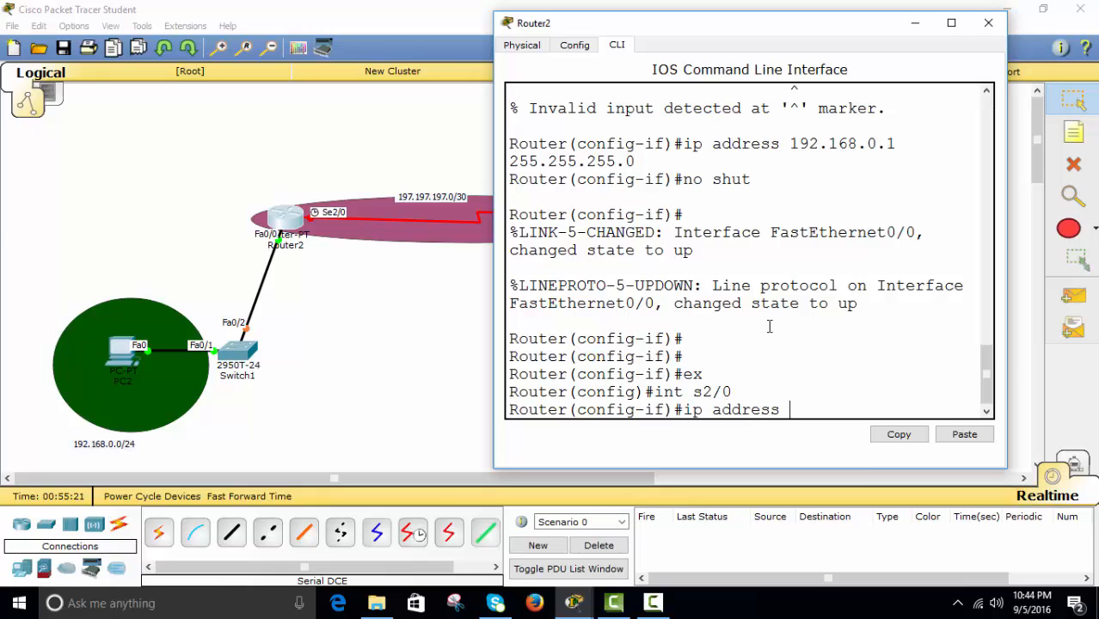
type("197.197.197.1")
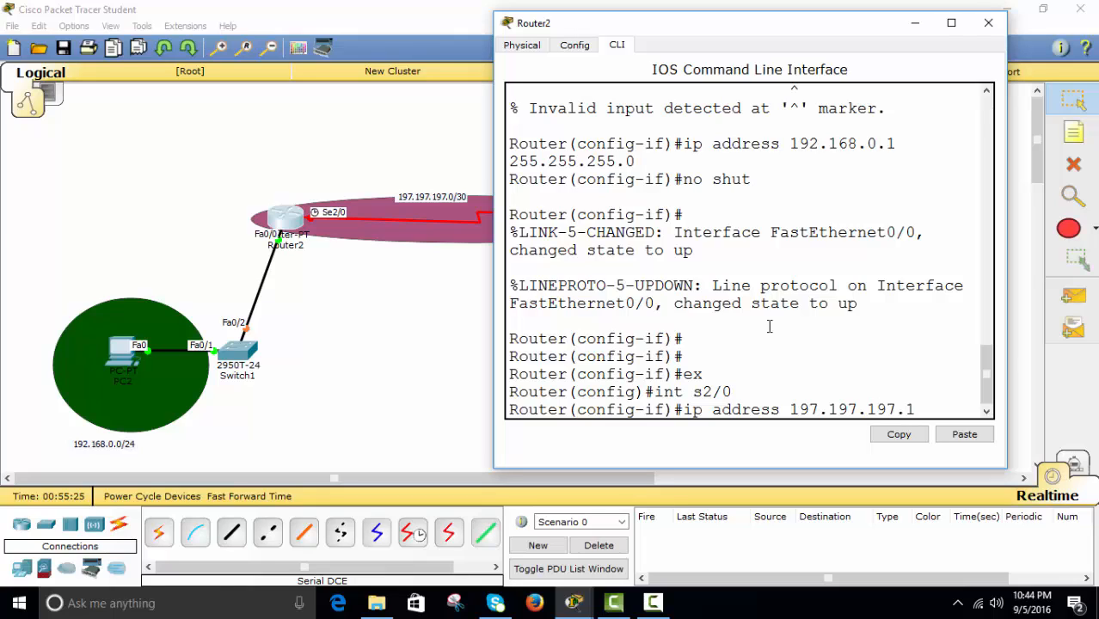
type(" 255.255.2")
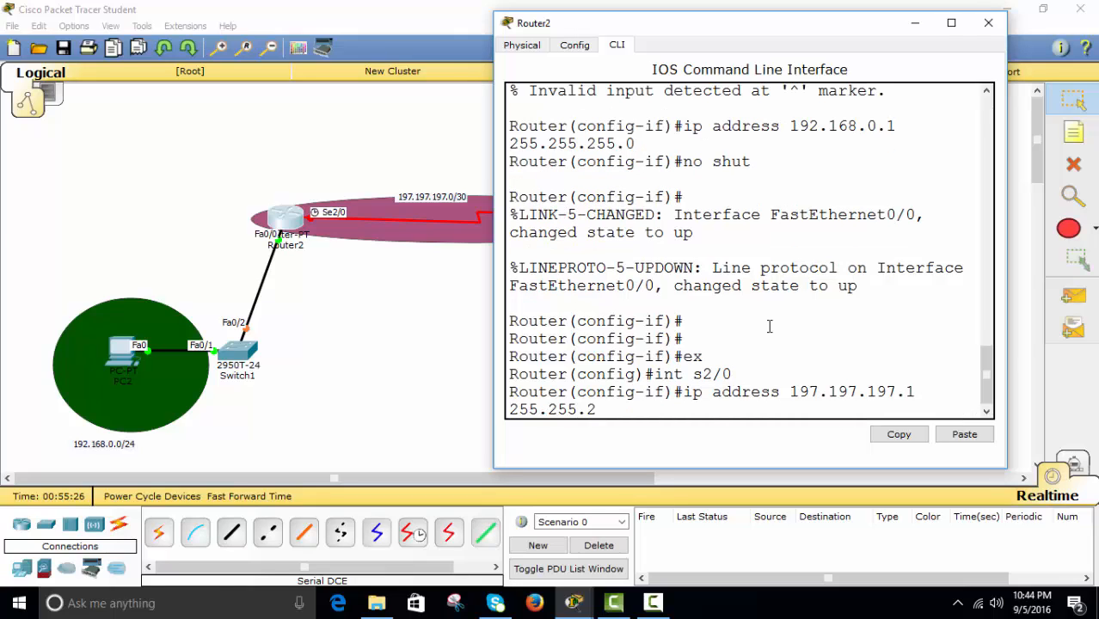
type("55.252")
key("Return")
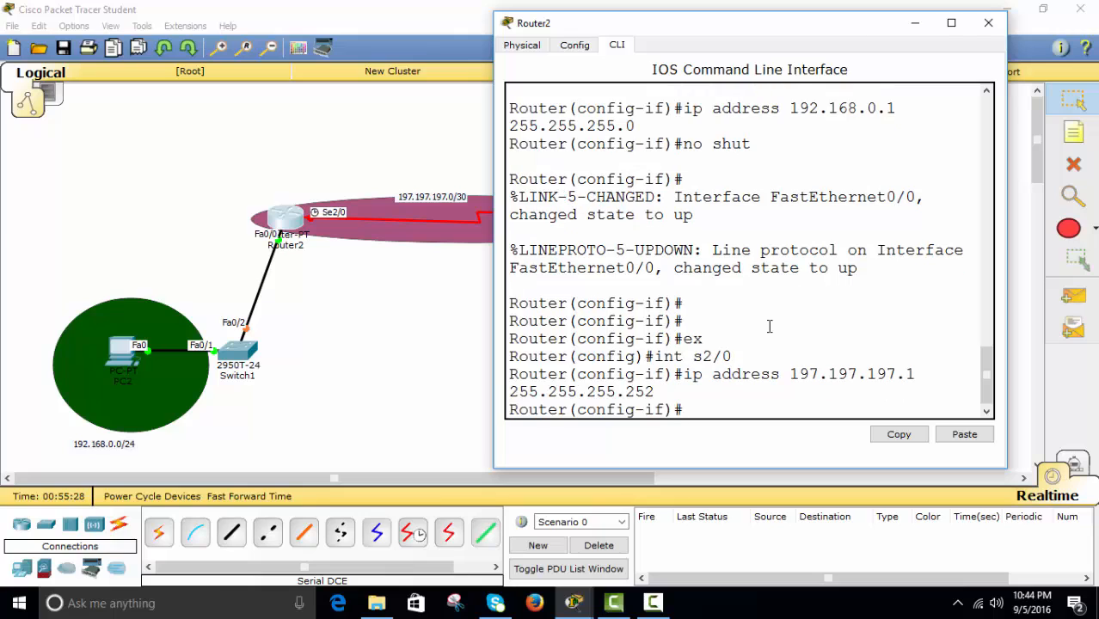
Step: Enable Router2's s2/0 interface with no shut, set its clock rate to 64000 and close the router window
type("no shut")
key("Return")
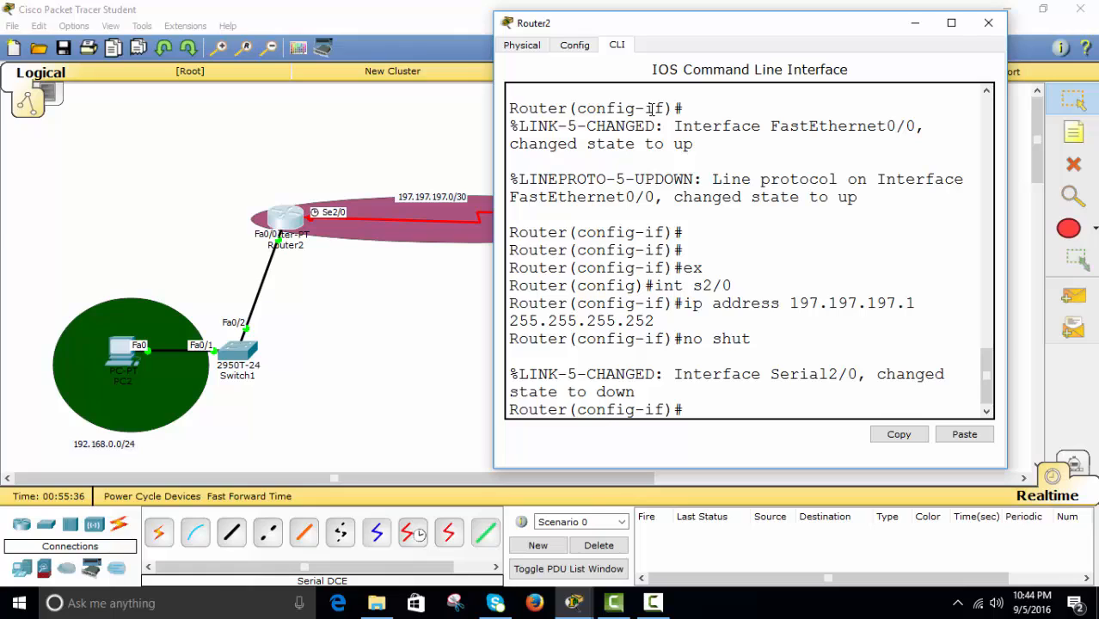
type("clock rate 64000")
key("Return")
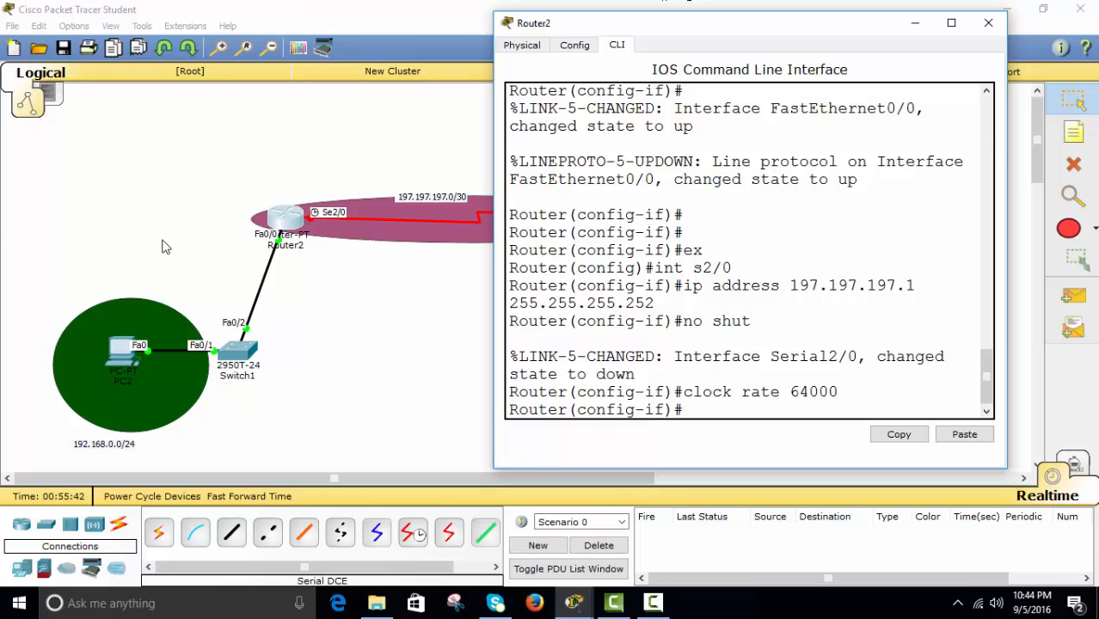
left_click(988, 24)
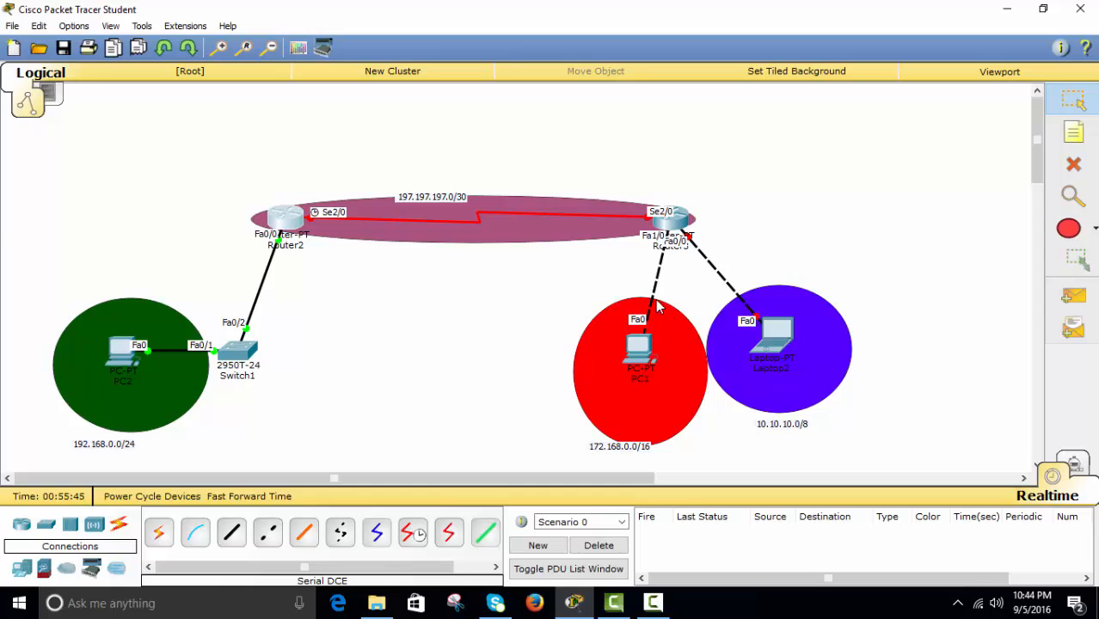
Step: Open Router3's command line, answer no to the initial configuration dialog and start the session
left_click(679, 226)
left_click_drag(538, 110, 255, 75)
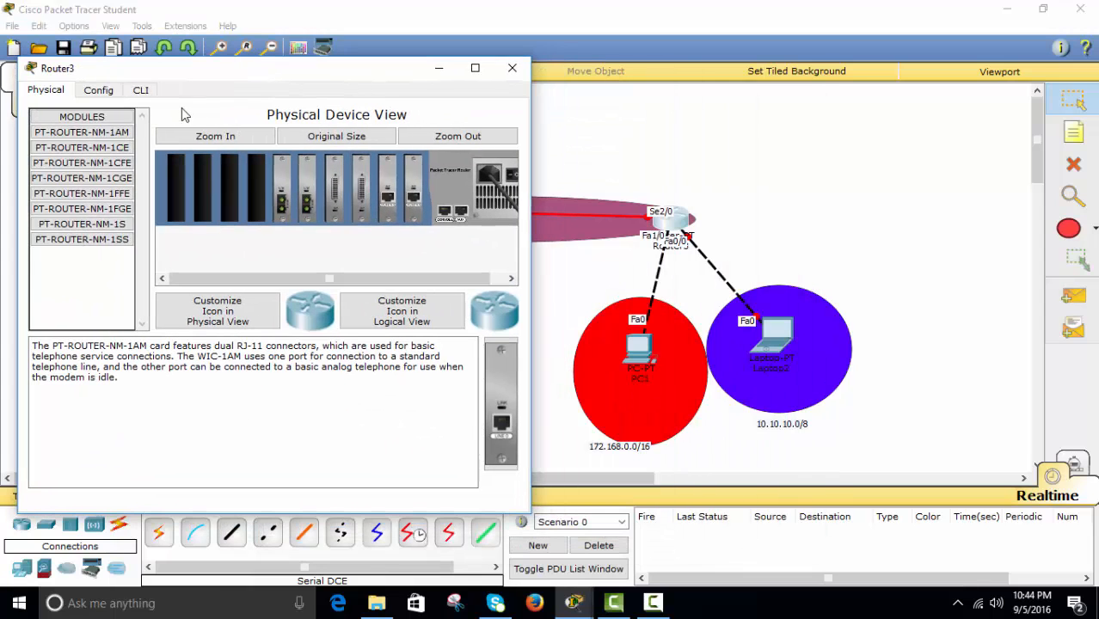
left_click(140, 90)
type("n")
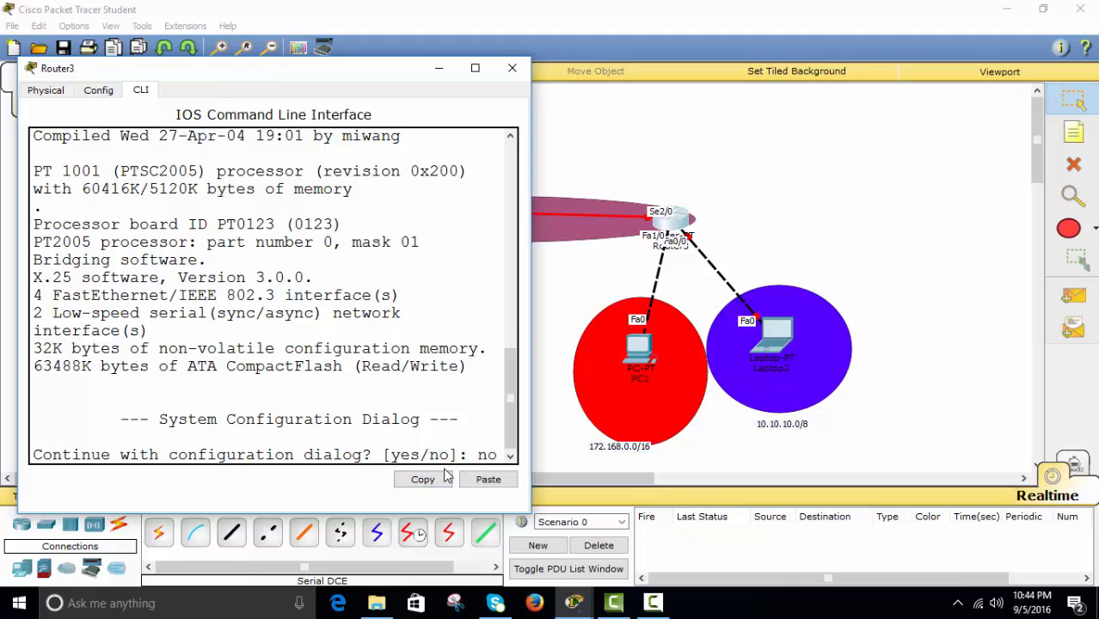
type("o")
key("Return")
key("Return")
Step: Enter global configuration mode on Router3 with en and conf t
type("en")
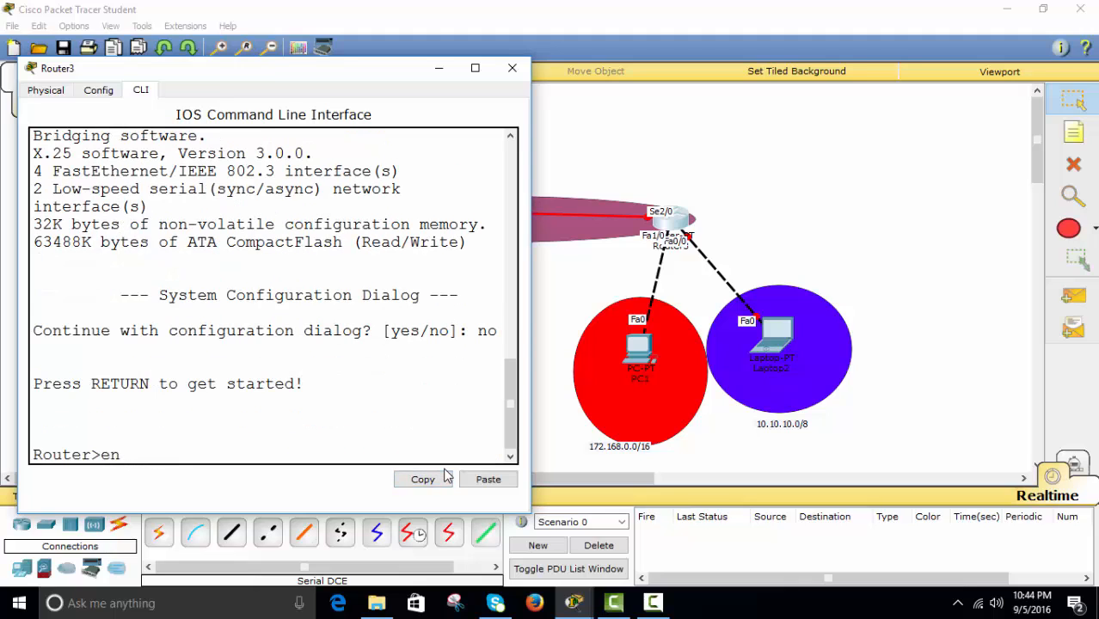
key("Return")
type("conf t")
key("Return")
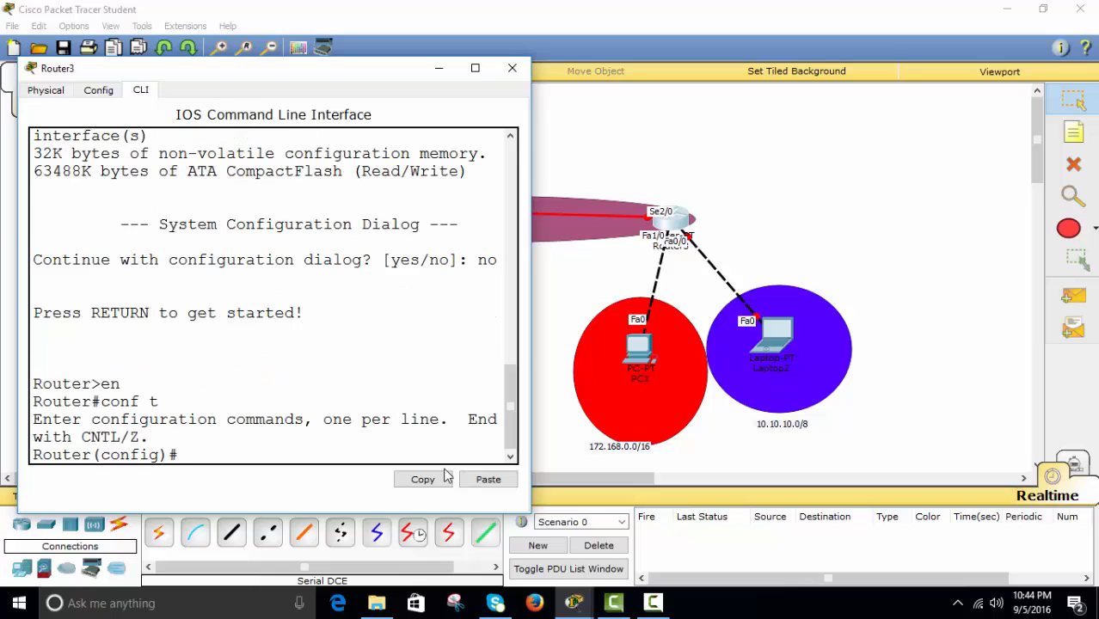
Step: Enter interface f1/0 on Router3 and assign it IP address 172.168.0.1 with subnet mask 255.255.0.0
type("int")
mouse_move(646, 356)
left_mouse_down()
mouse_move(568, 316)
mouse_move(650, 377)
mouse_move(646, 364)
left_mouse_up()
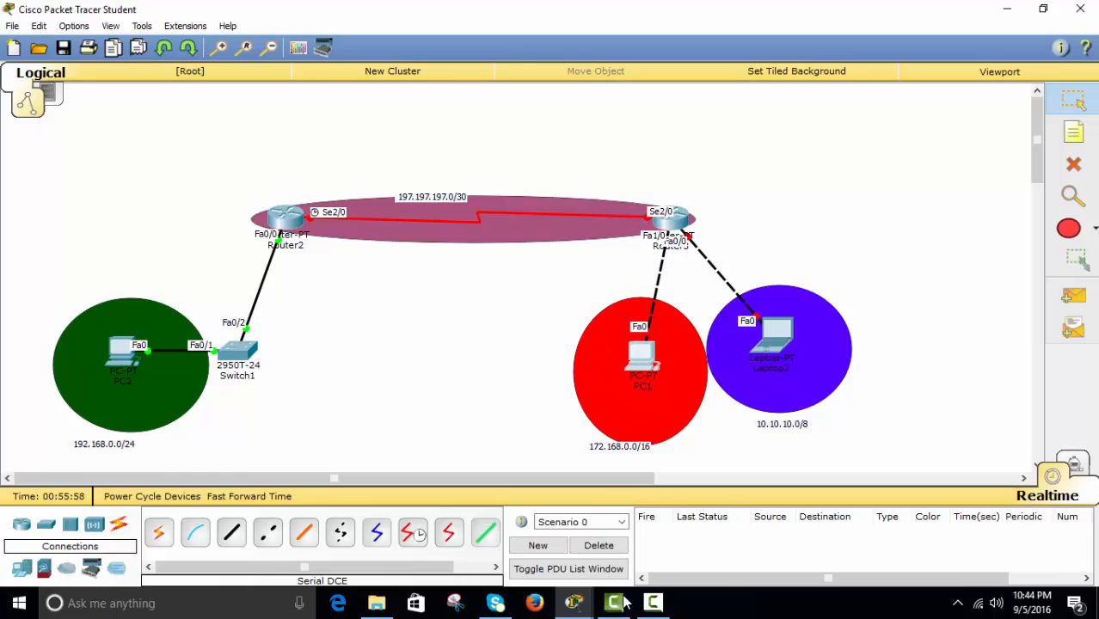
left_click(578, 604)
left_click(584, 541)
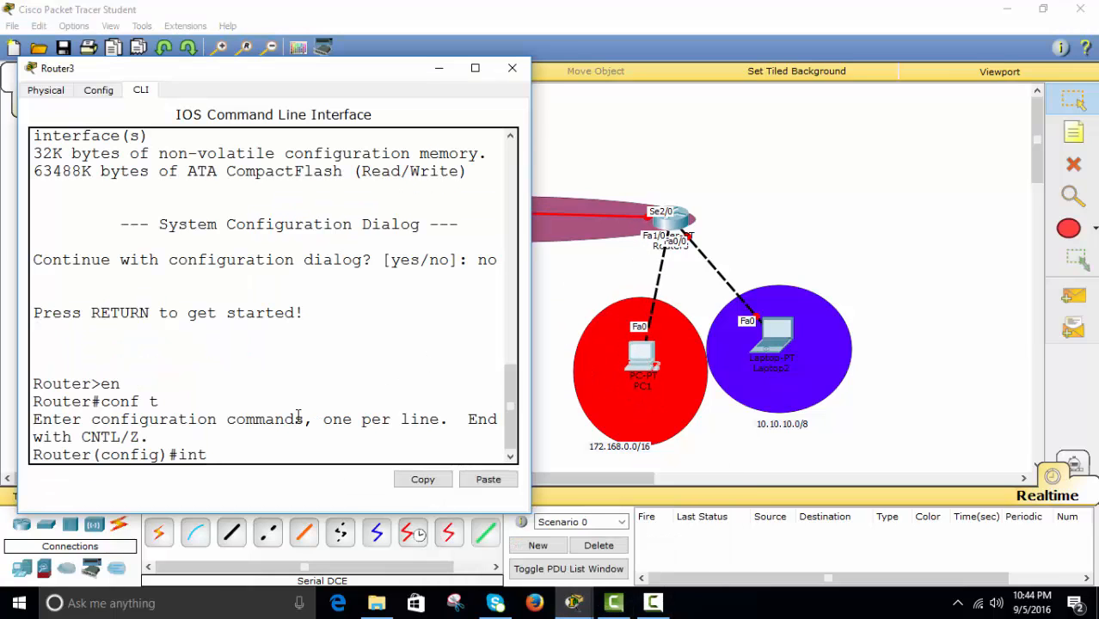
type("f")
type("1/0")
key("Return")
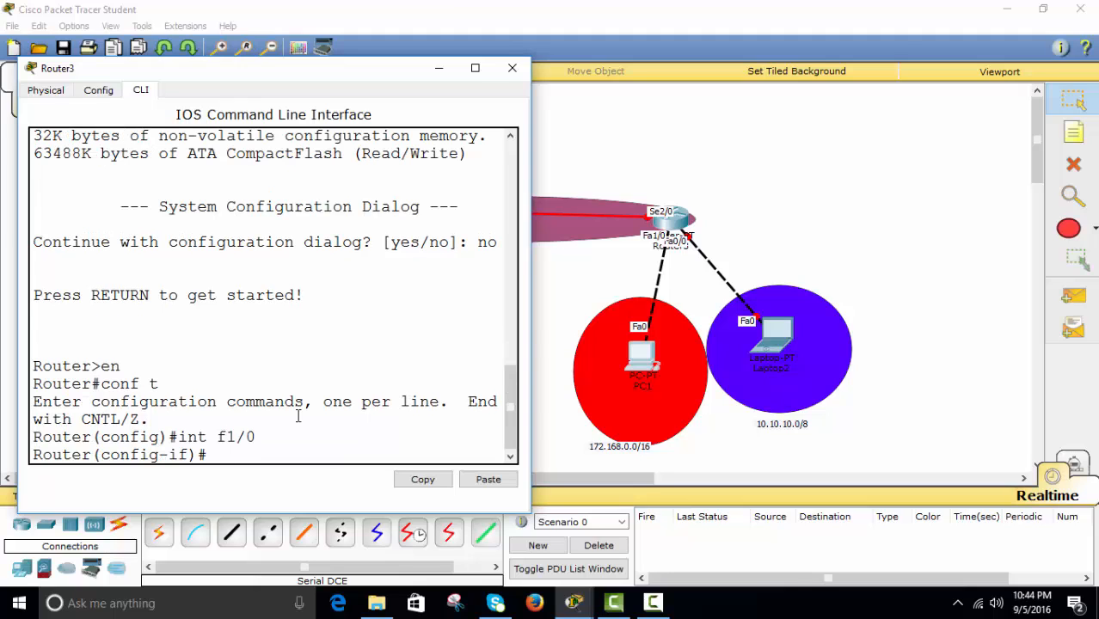
type("ip address")
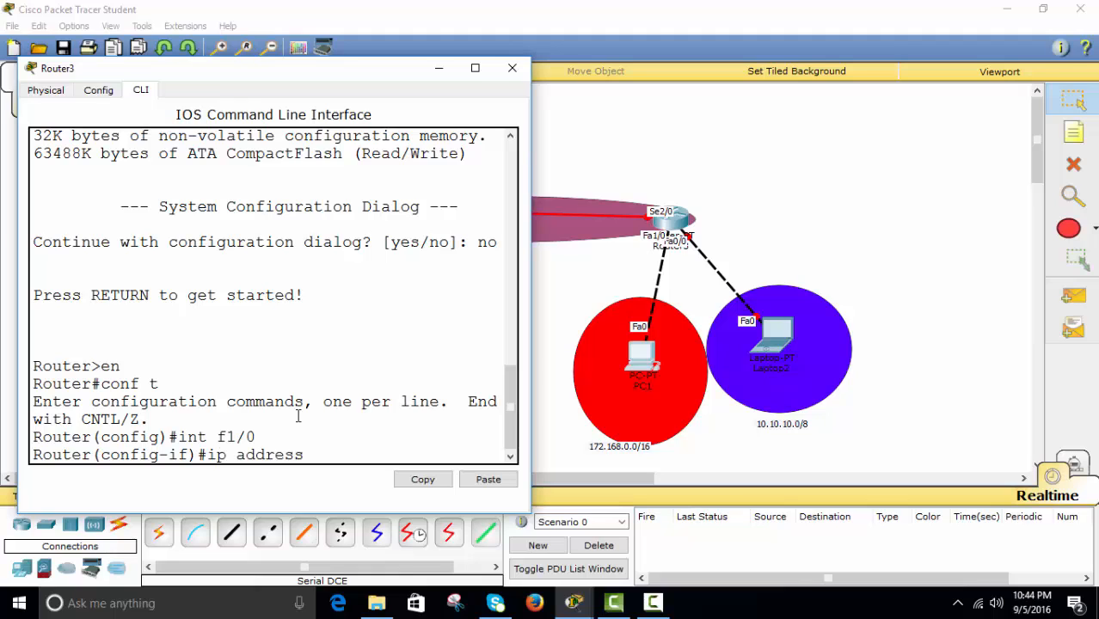
type(" 172.168.0.1 ")
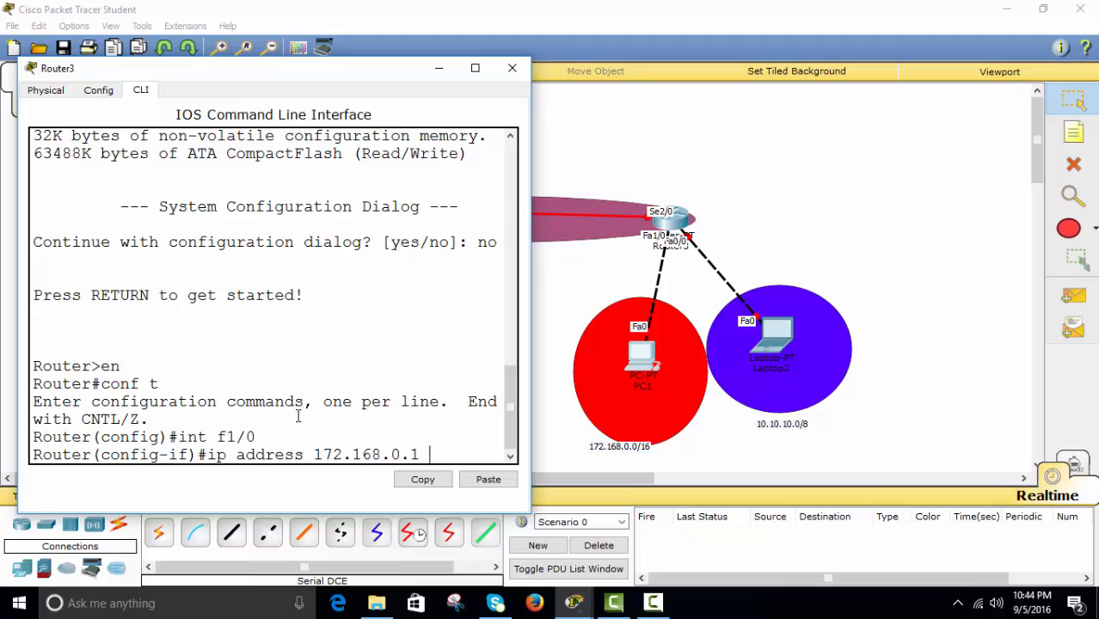
type("255.255.")
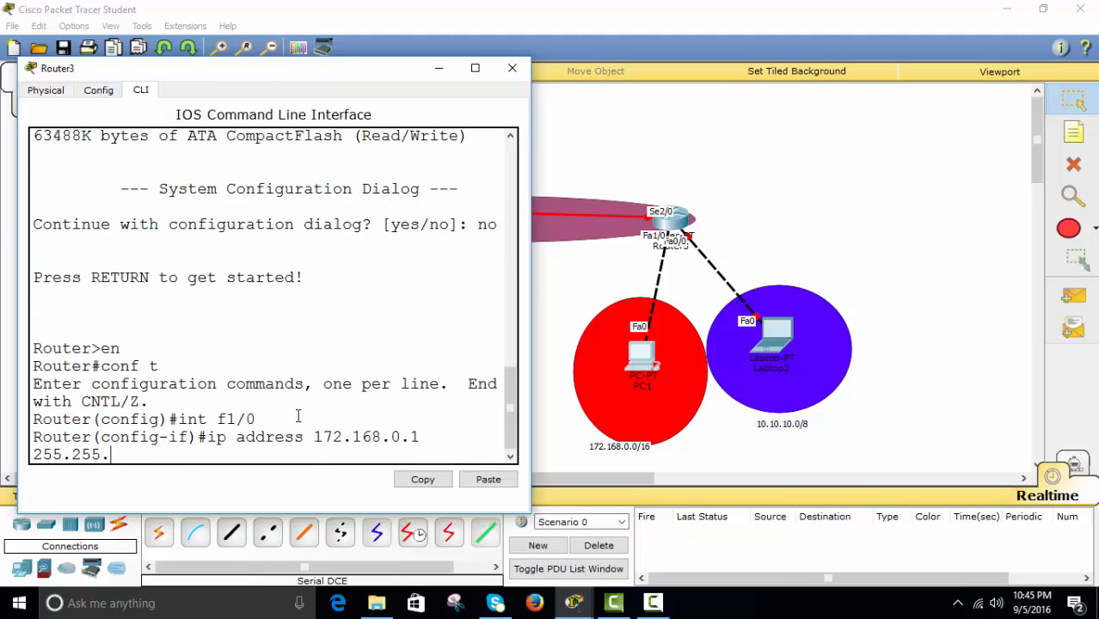
type("0.0")
key("Return")
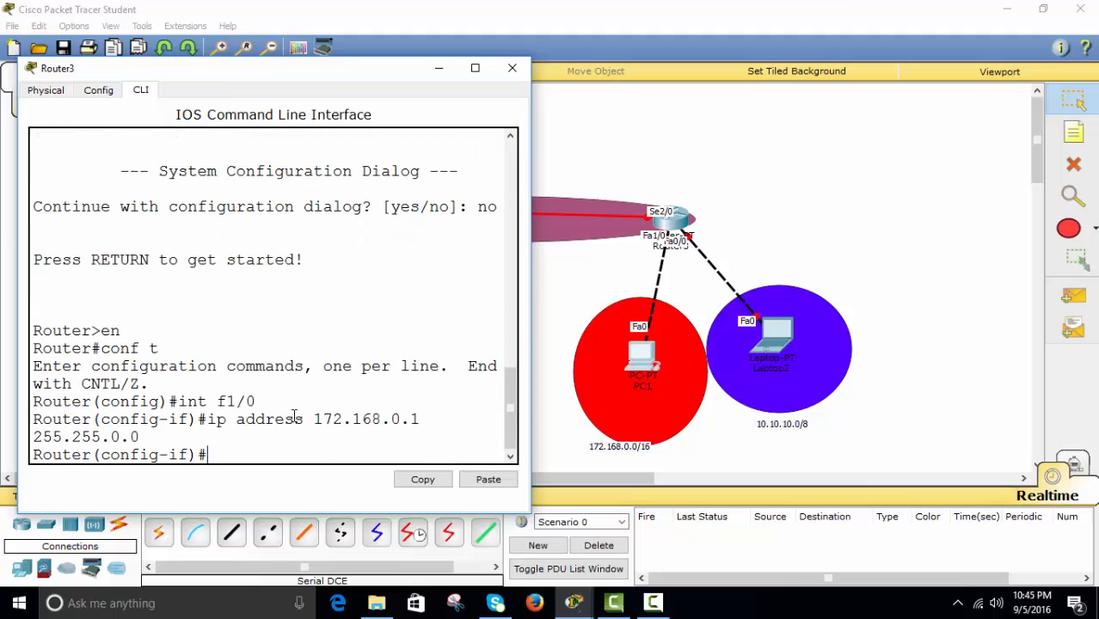
Step: Enable Router3's f1/0 interface with no shut and exit to global configuration mode
type("no shut")
key("Return")
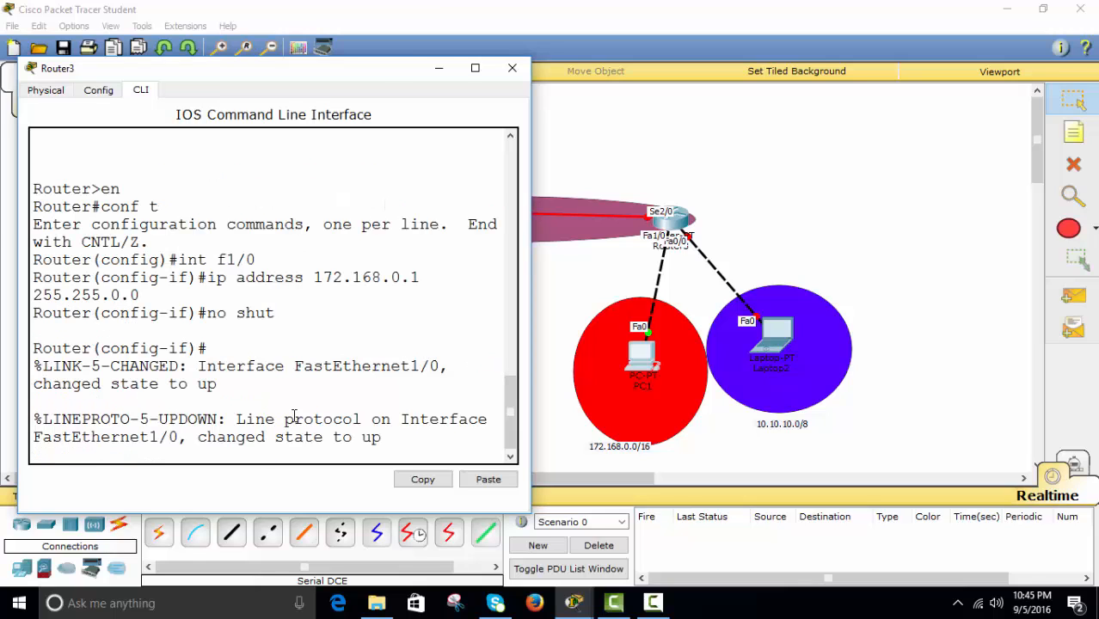
key("Return")
type("ex")
key("Return")
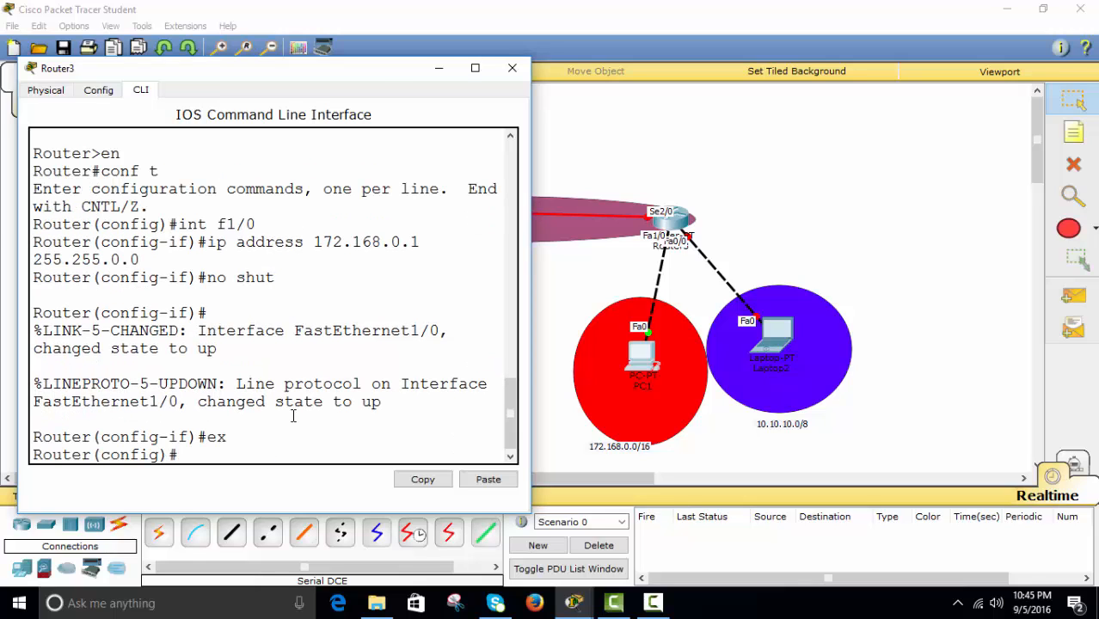
Step: Enter interface f0/0 on Router3 and assign it IP address 10.10.10.1 with subnet mask 255.0.0.0
type("in")
type("t")
type(" g")
type("f0/0")
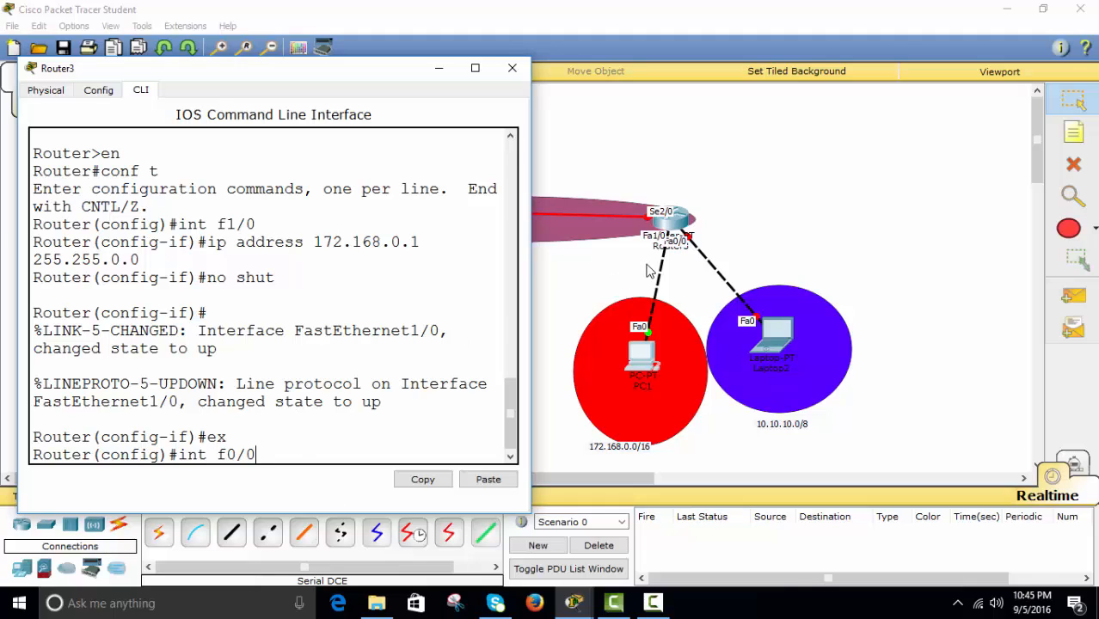
key("Return")
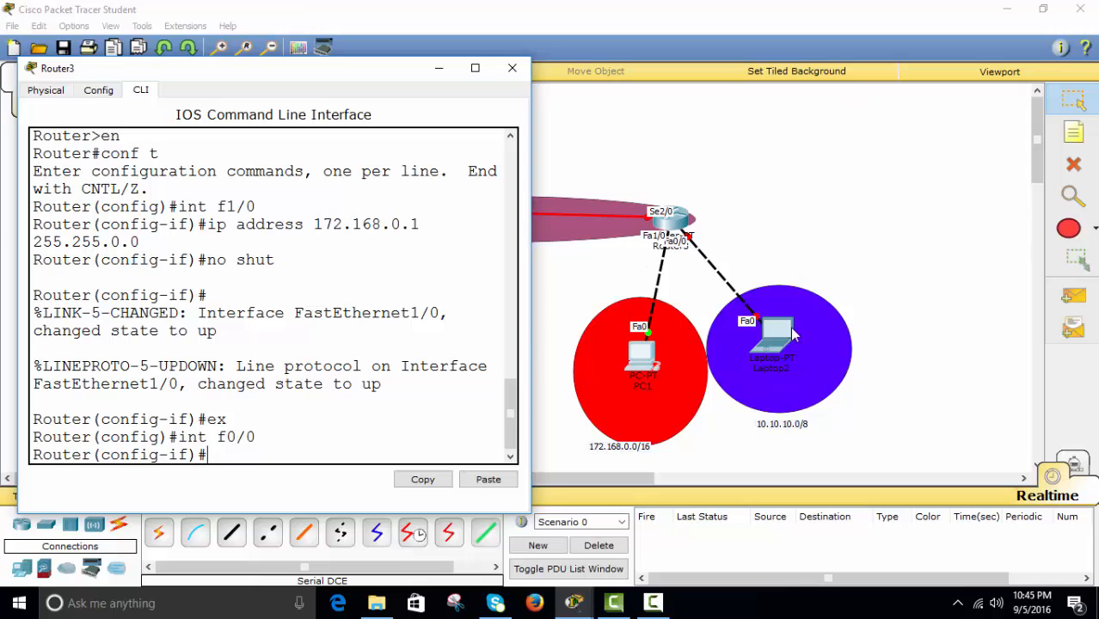
mouse_move(789, 337)
left_mouse_down()
mouse_move(806, 248)
mouse_move(867, 158)
mouse_move(789, 337)
left_mouse_up()
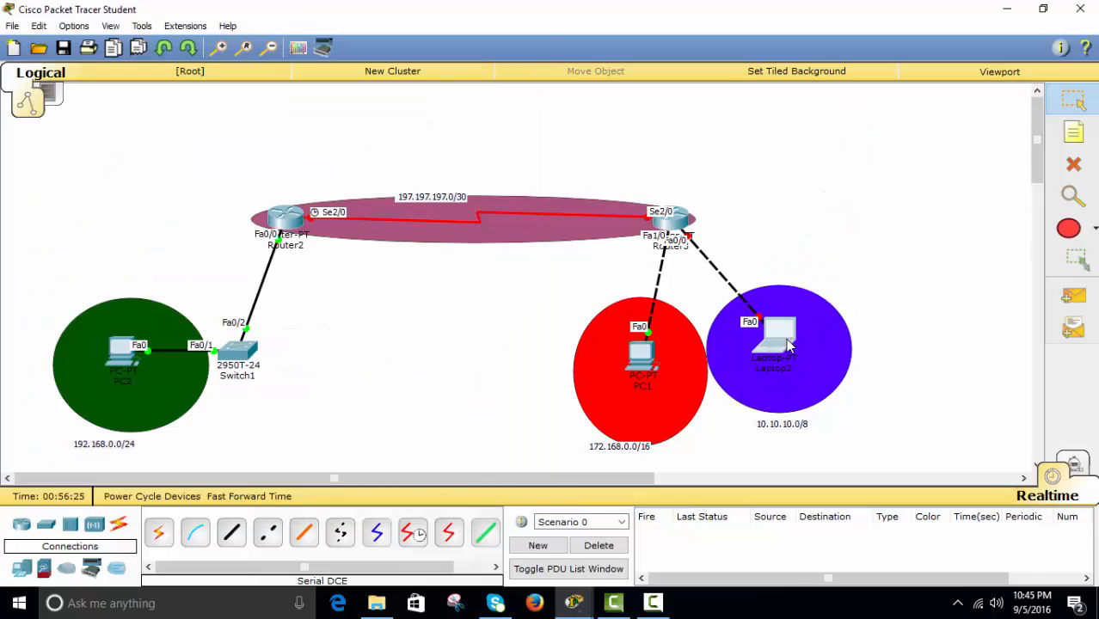
left_click(578, 604)
left_click(637, 537)
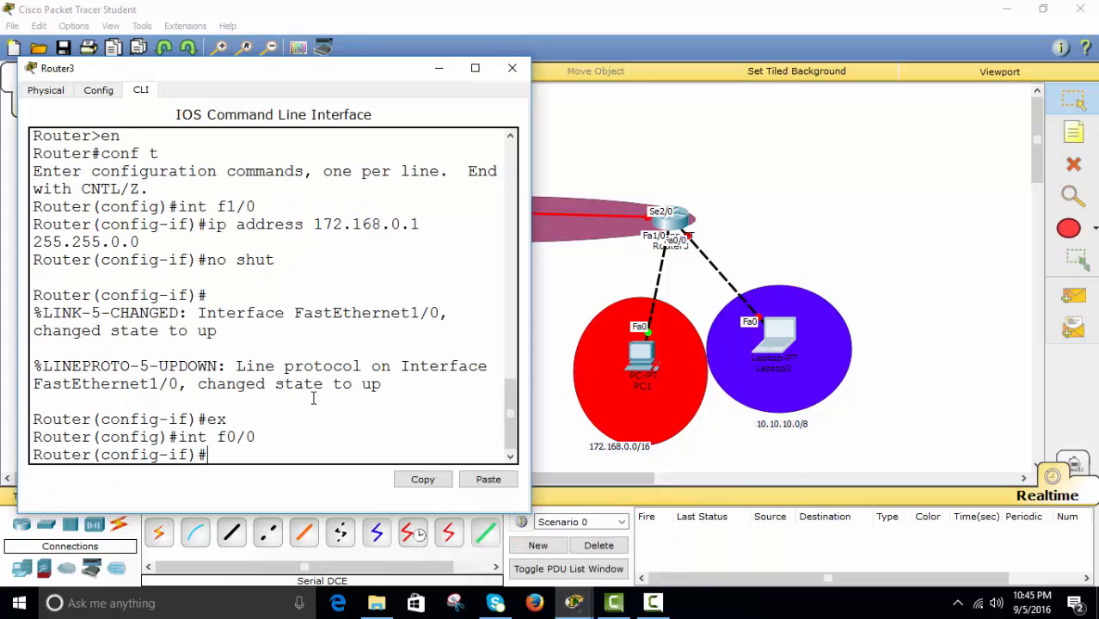
type("ip d")
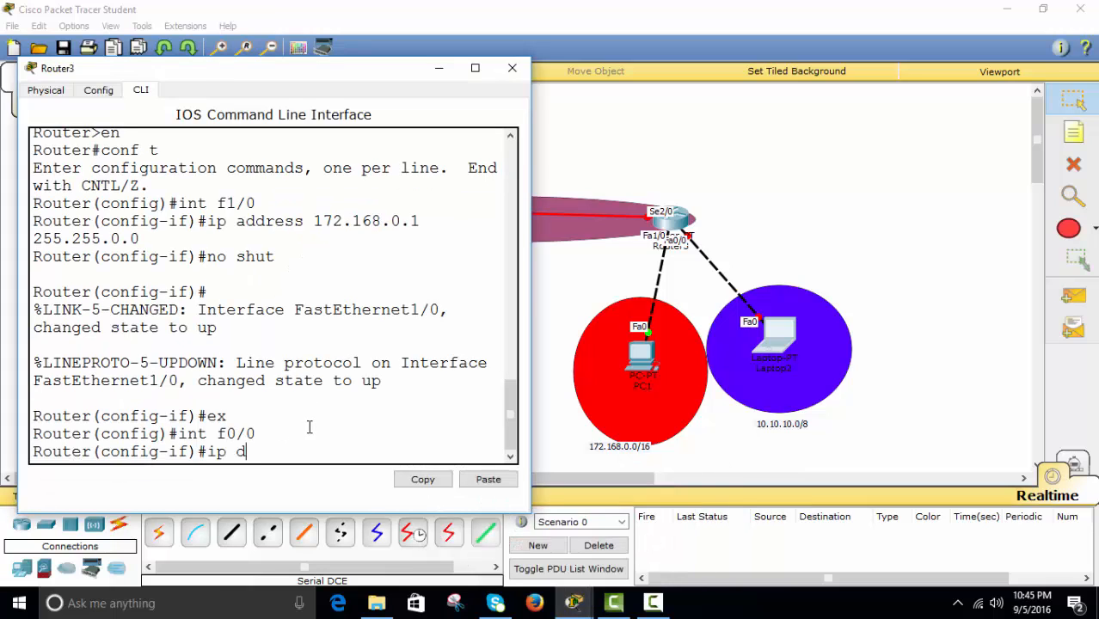
type(" address10.10.10.1")
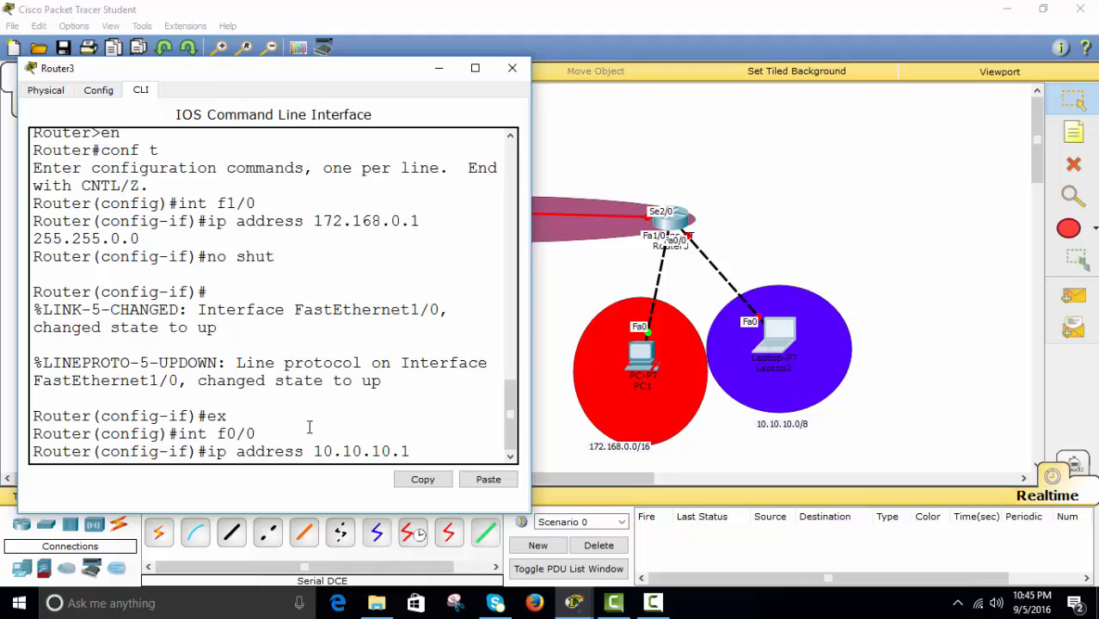
type(" 255.0.0.0")
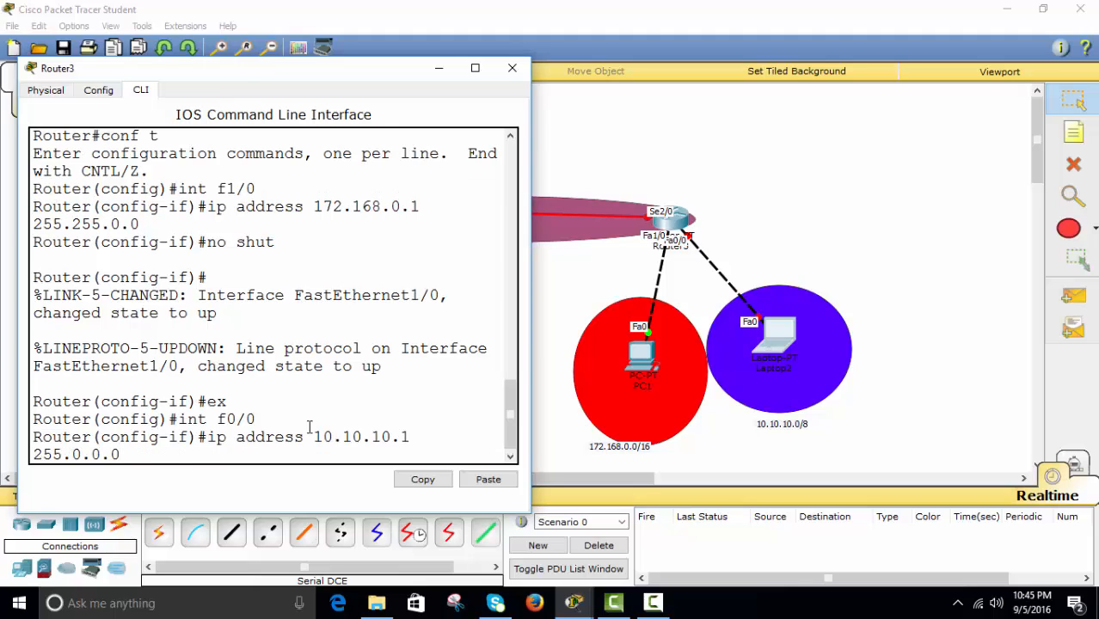
key("Return")
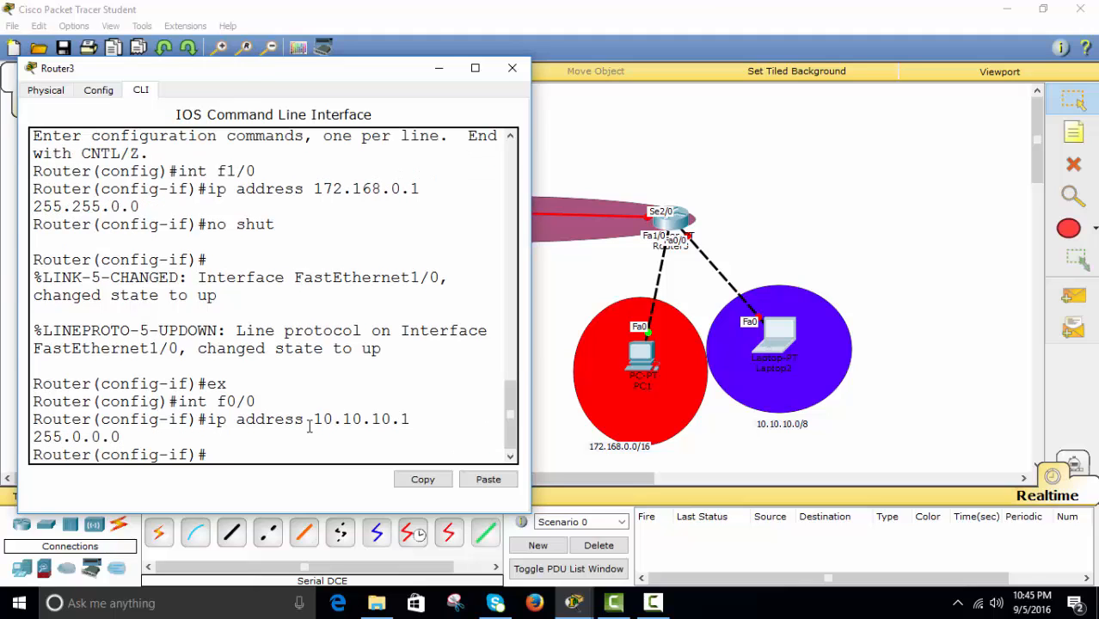
Step: Enable Router3's f0/0 interface with no shut and exit to global configuration mode
type("no shut")
key("Return")
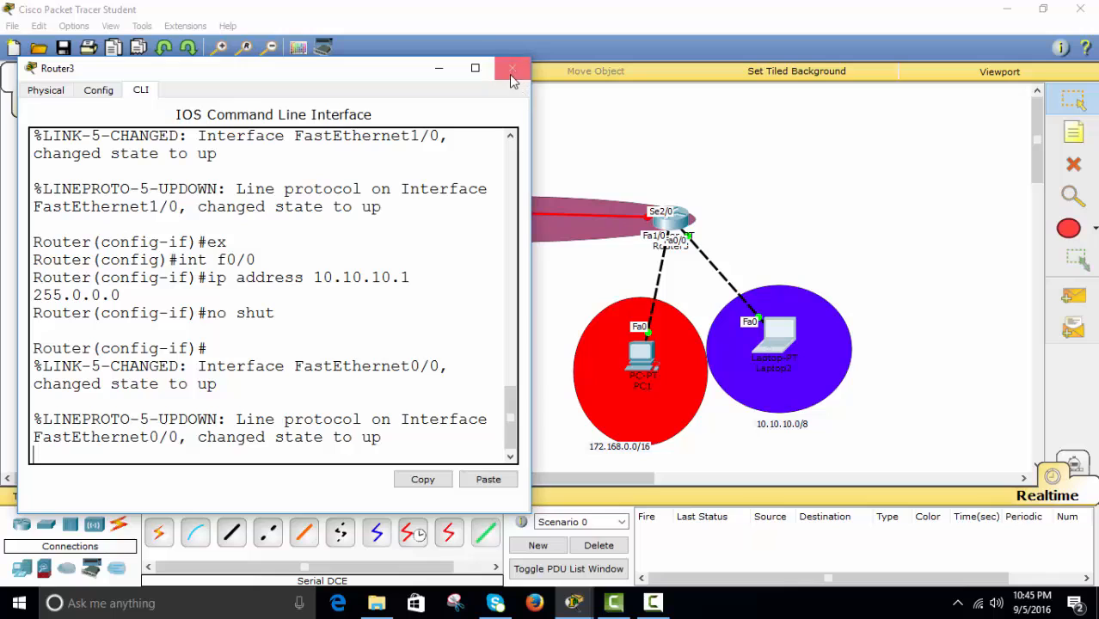
scroll(326, 345, "down", 1)
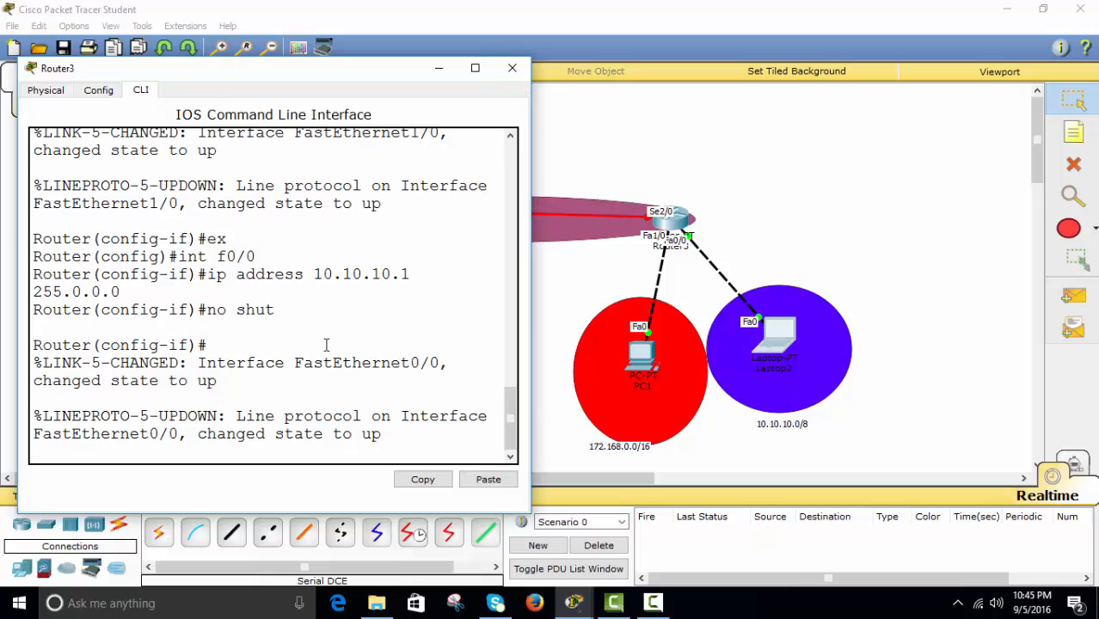
key("Return")
key("Return")
key("Return")
type("ex")
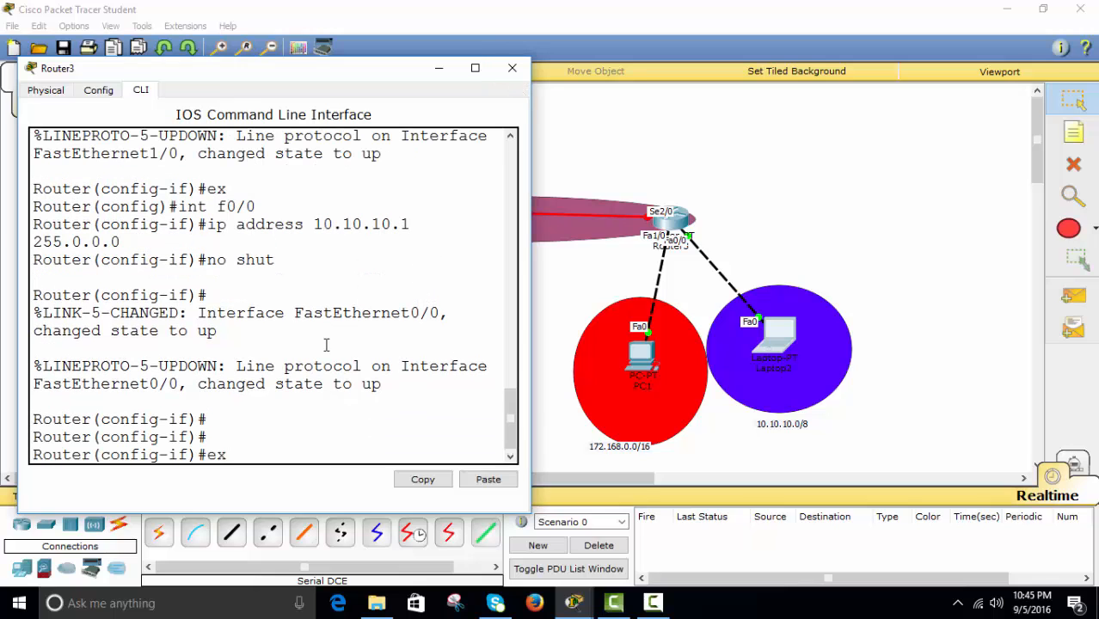
key("Return")
Step: Enter interface s2/0 on Router3 and assign it IP address 197.197.197.2 with subnet mask 255.255.255.0
type("i")
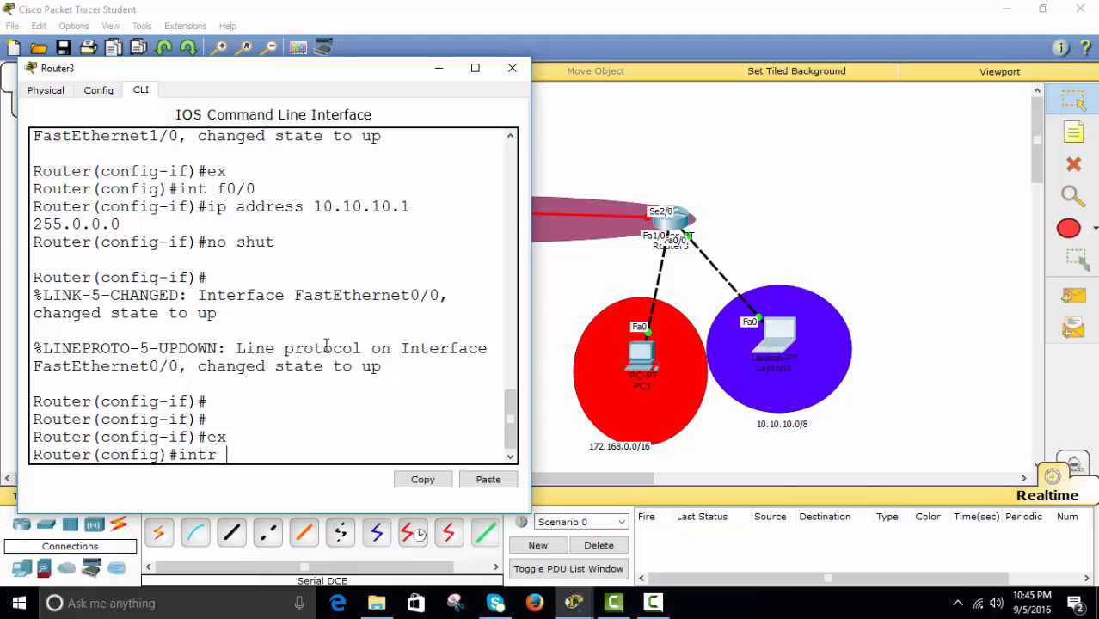
type("nt s2/0")
key("Return")
type("ip add")
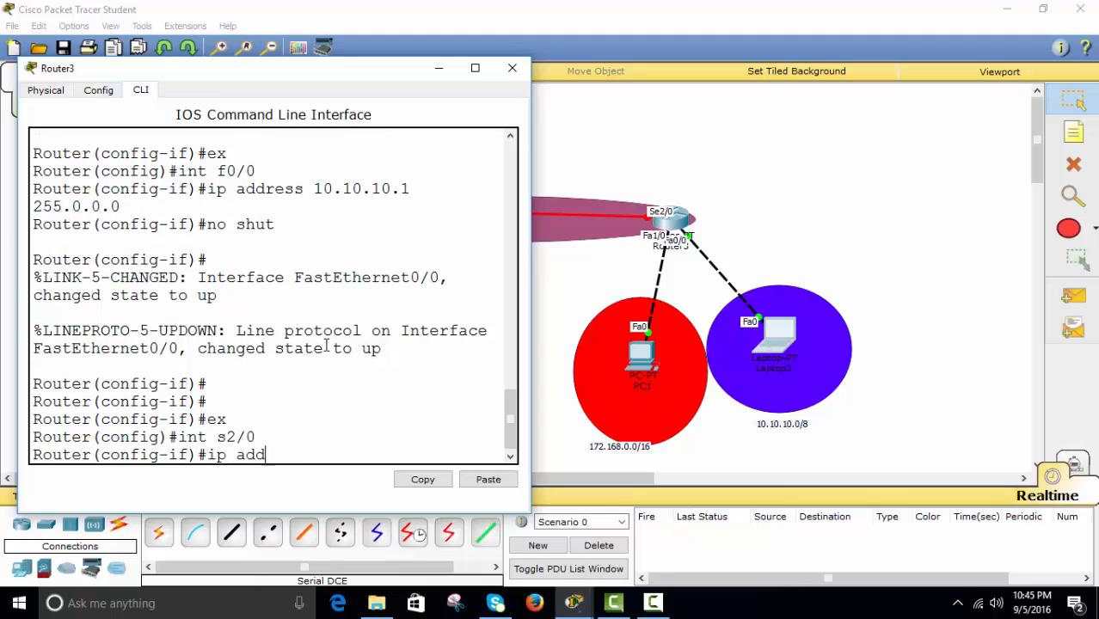
type("res 197.197.197")
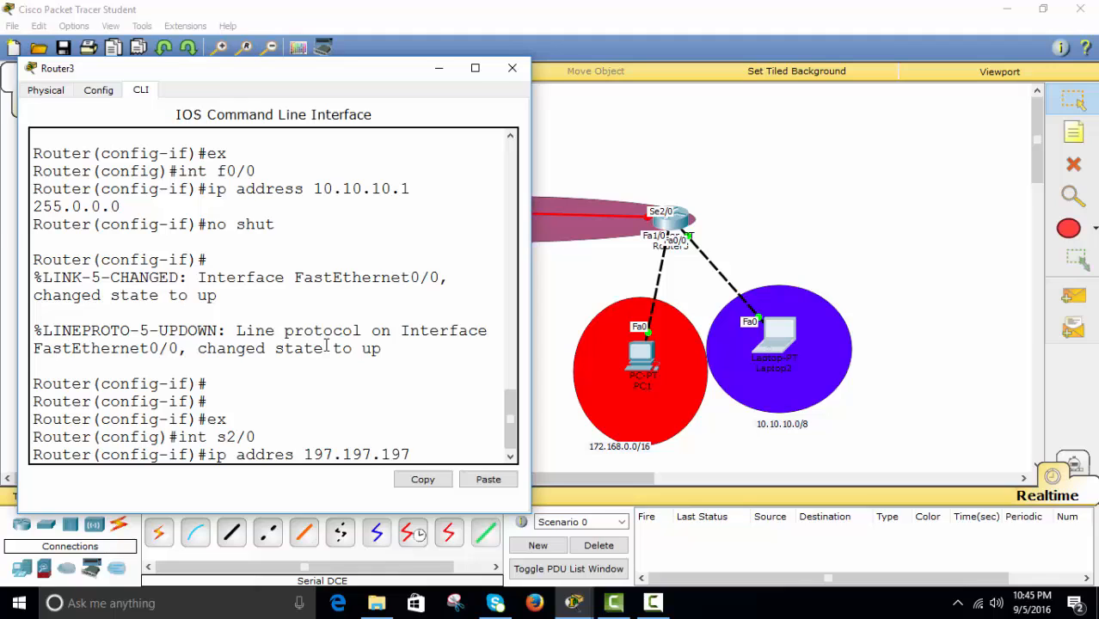
type(".2 255.255.")
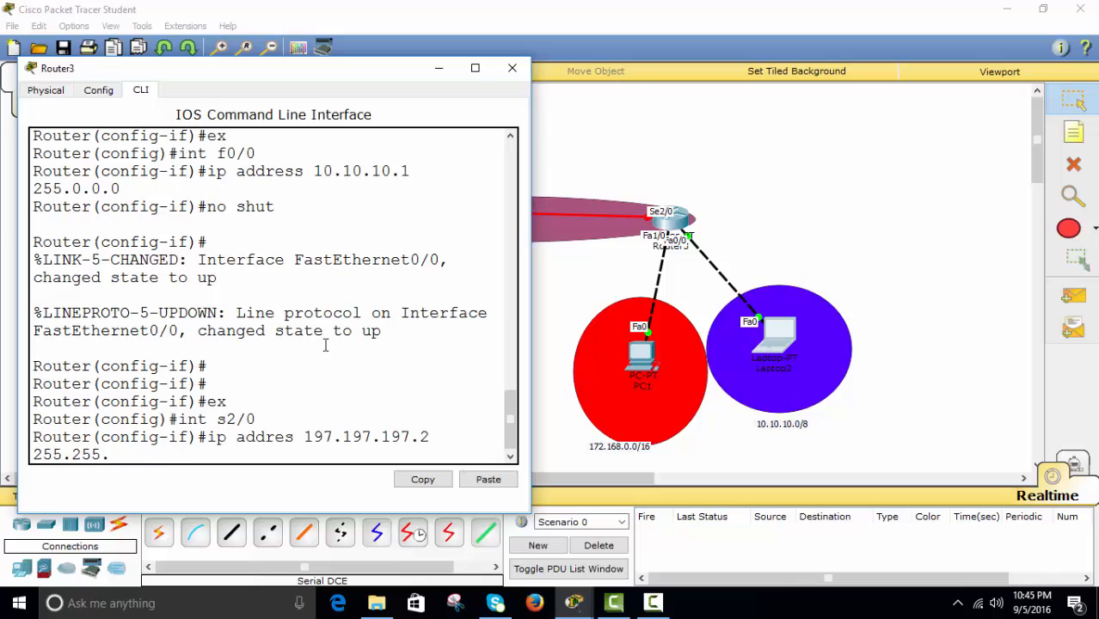
type("255.0")
key("Return")
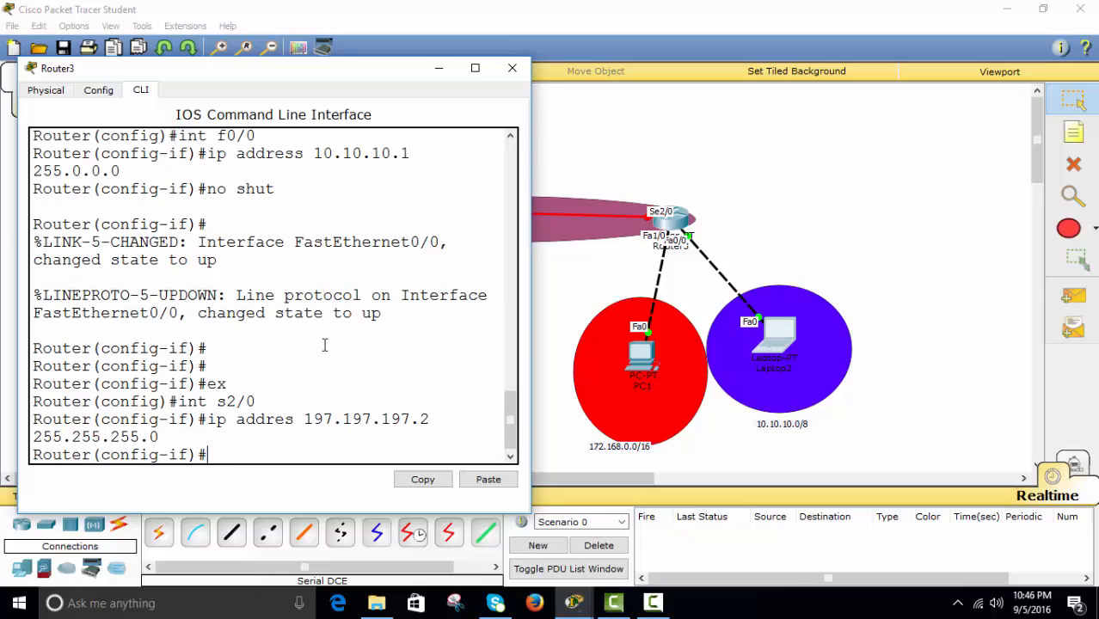
Step: Enable Router3's s2/0 interface with no shut and close the Router3 window
type("no shut")
key("Return")
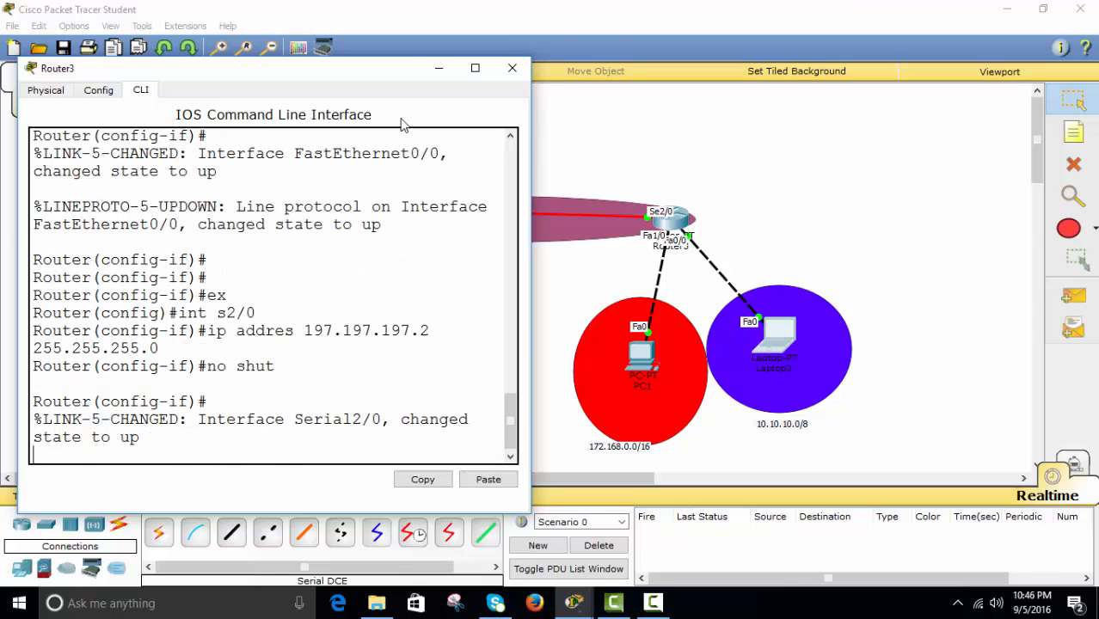
left_click_drag(373, 71, 513, 381)
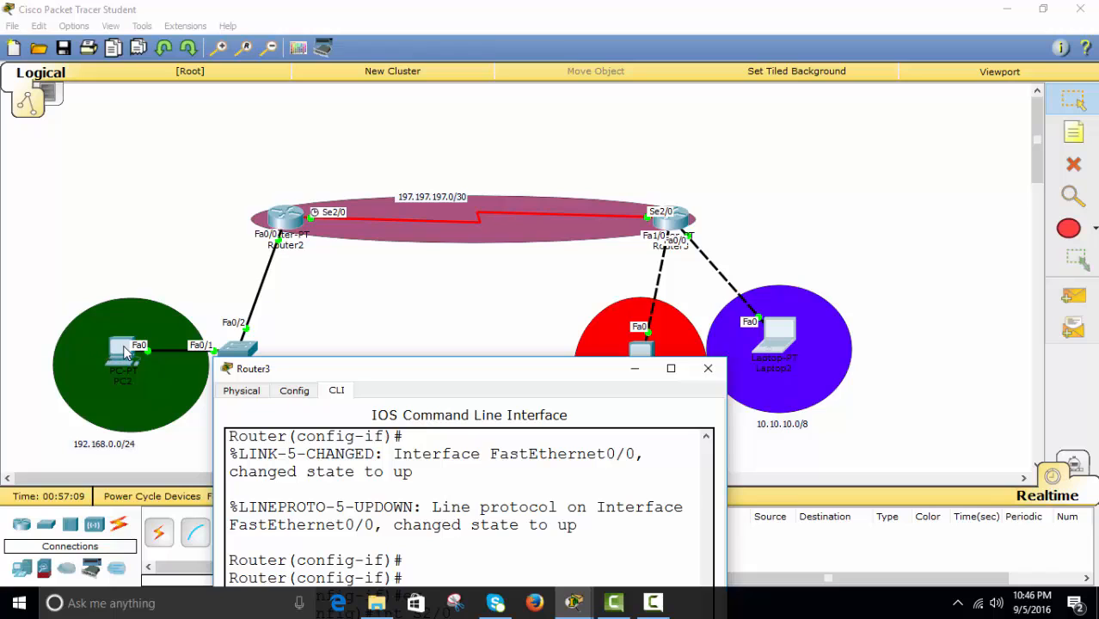
left_click_drag(381, 376, 281, 452)
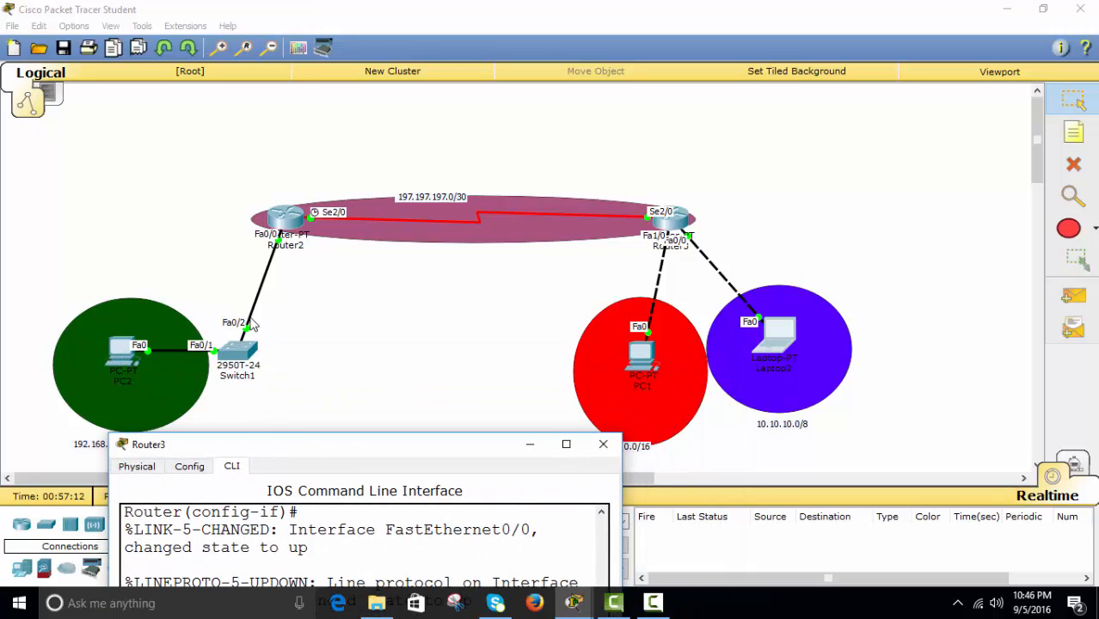
left_click_drag(353, 444, 482, 136)
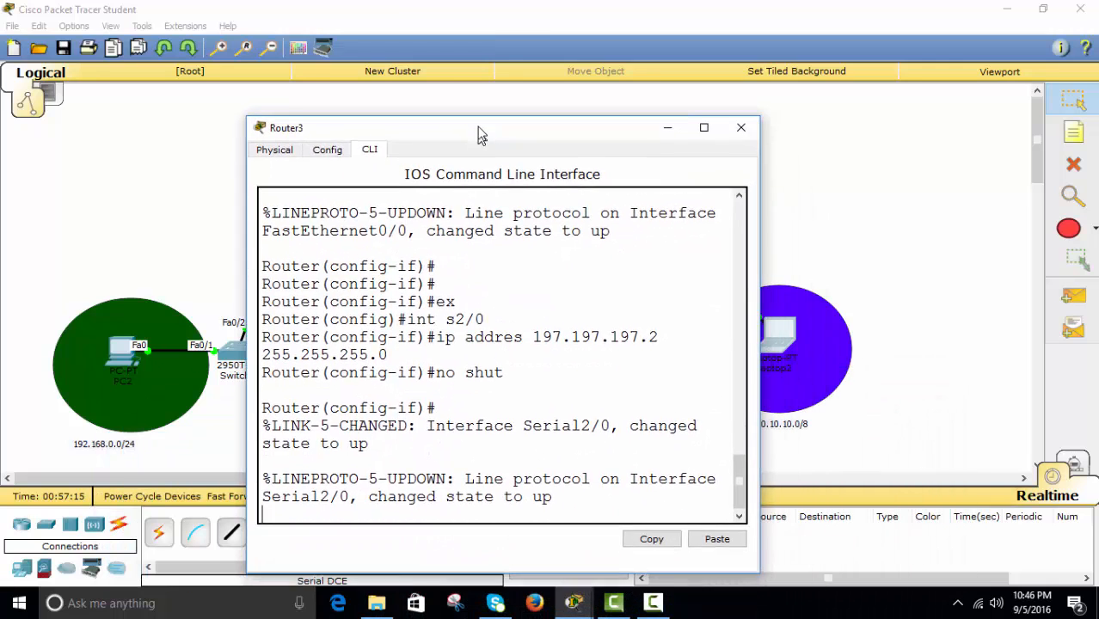
left_click(738, 127)
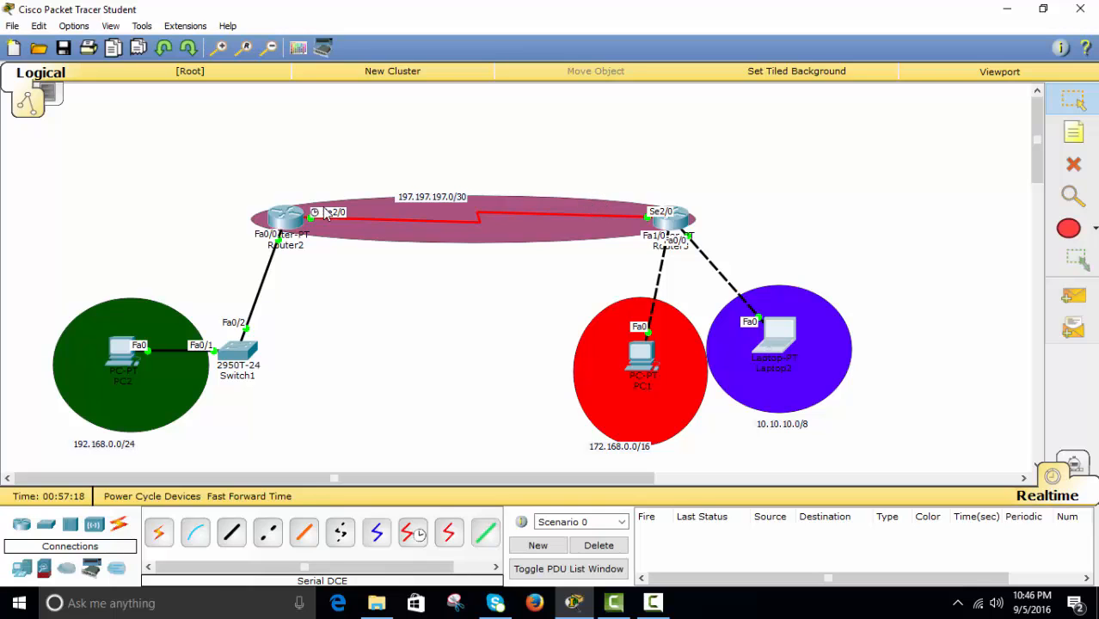
Step: Open Router2's command line and exit interface configuration to global configuration mode with ex
left_click(284, 219)
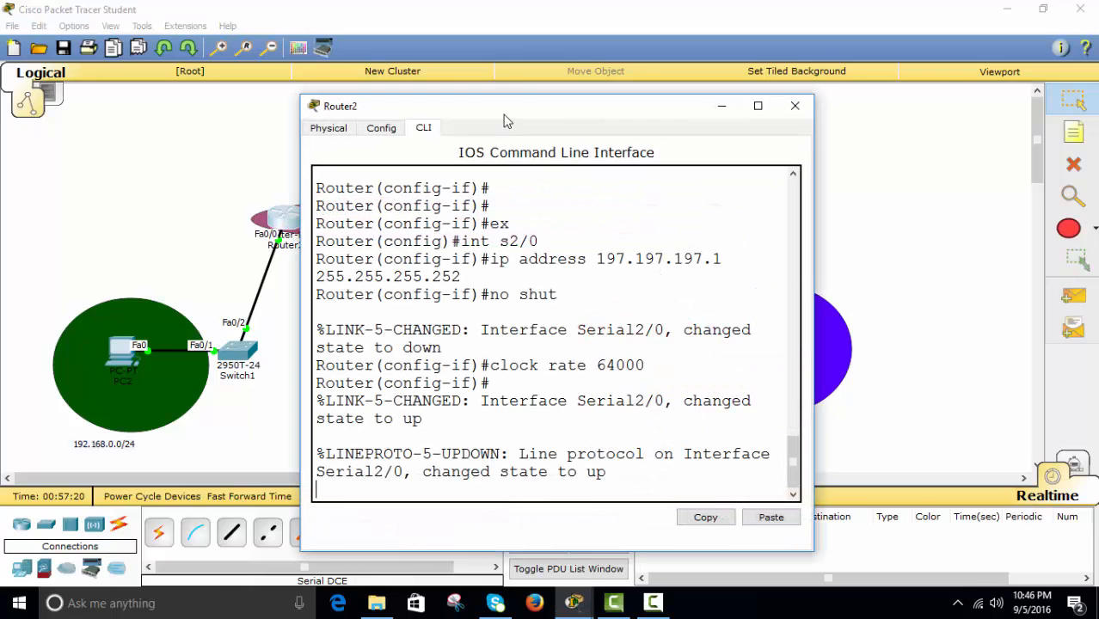
left_click_drag(506, 121, 628, 47)
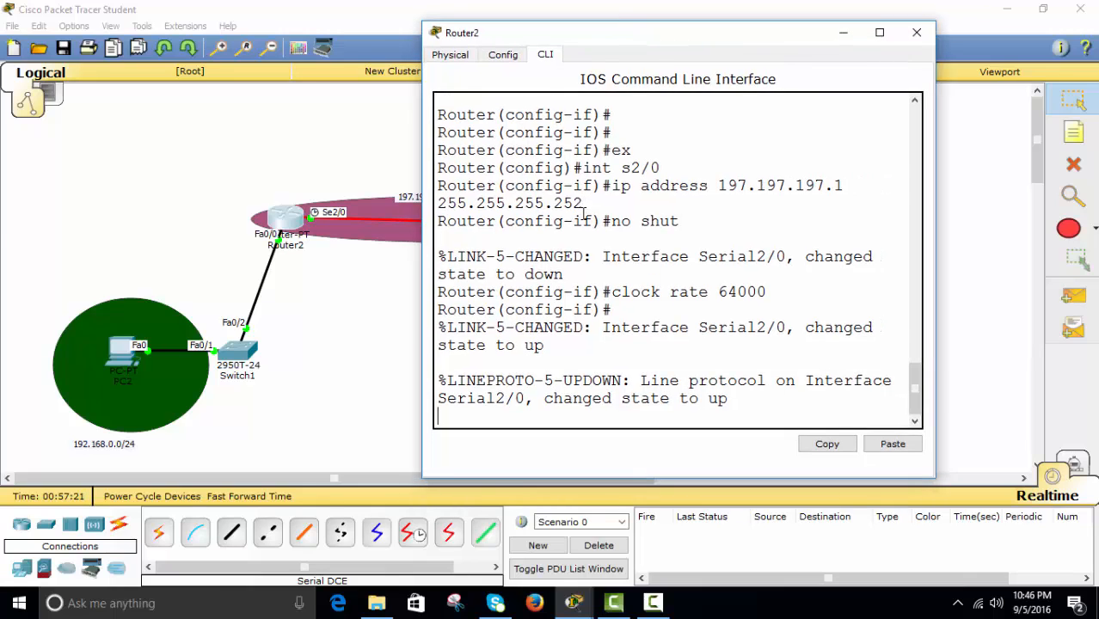
key("Return")
key("Return")
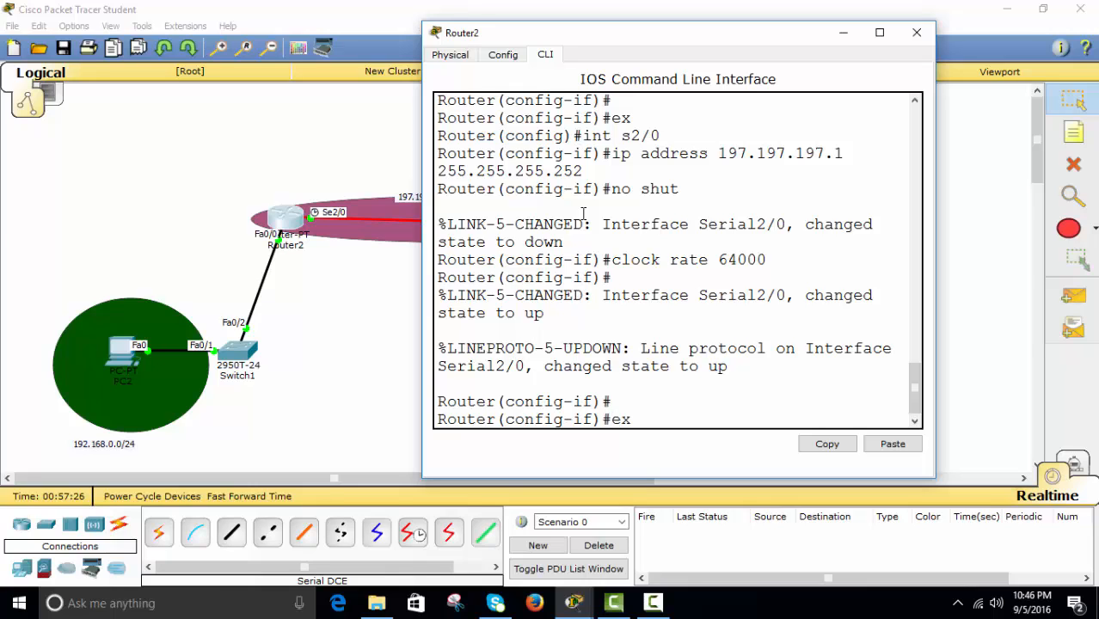
key("Return")
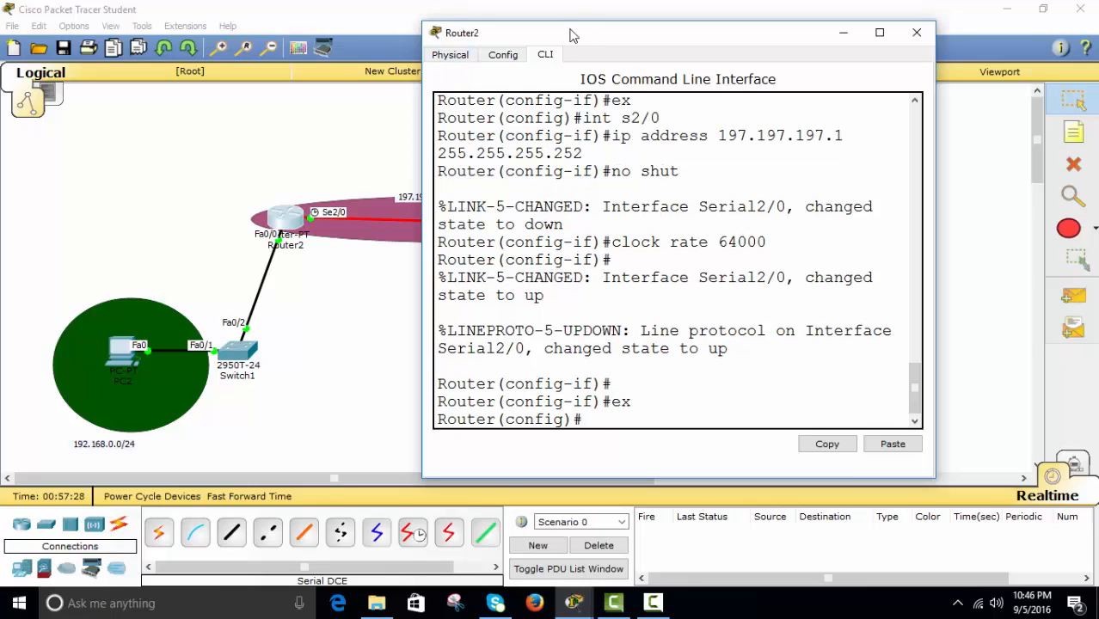
Step: Begin a static route on Router2 with ip route for destination network 172.168.0.0 and subnet mask 255.255.255.0
left_click_drag(572, 32, 196, 105)
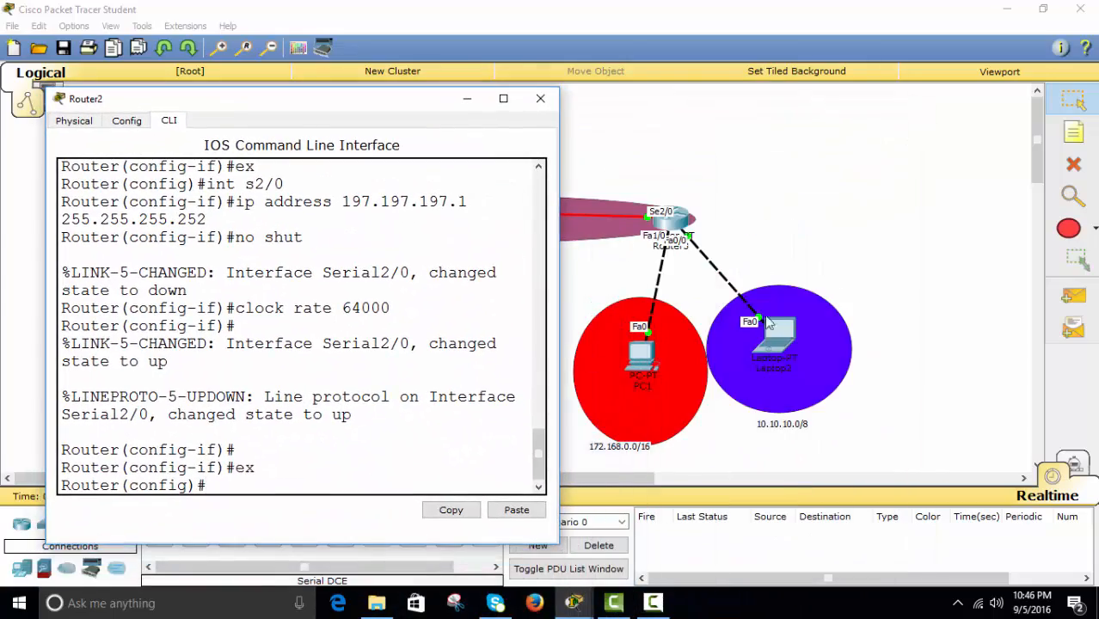
left_click_drag(390, 104, 761, 147)
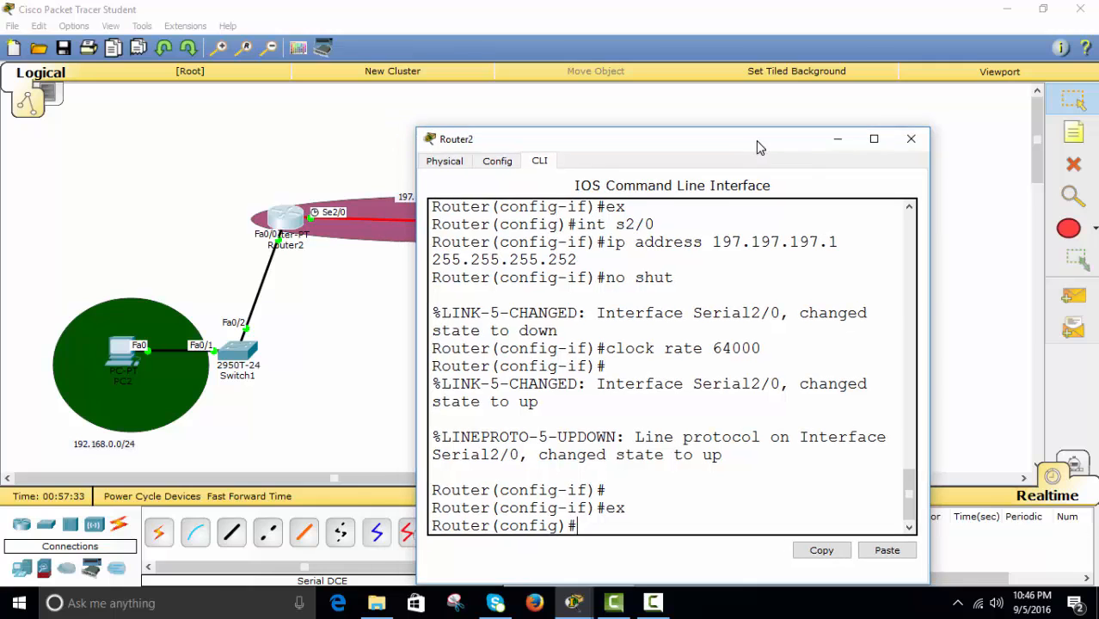
left_click_drag(613, 147, 510, 241)
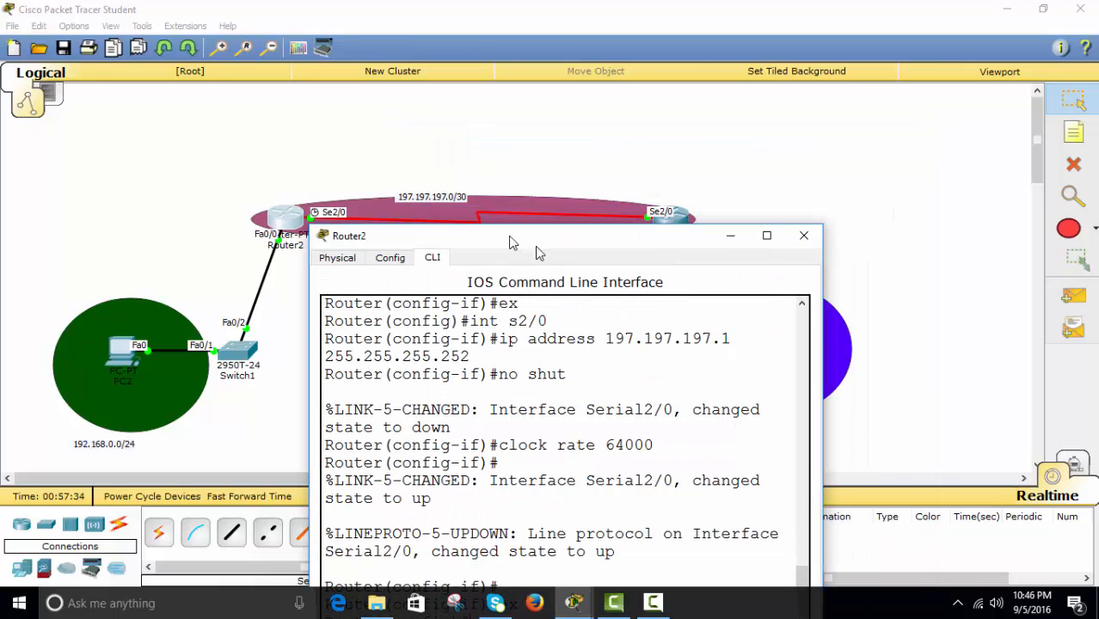
left_click_drag(623, 251, 796, 95)
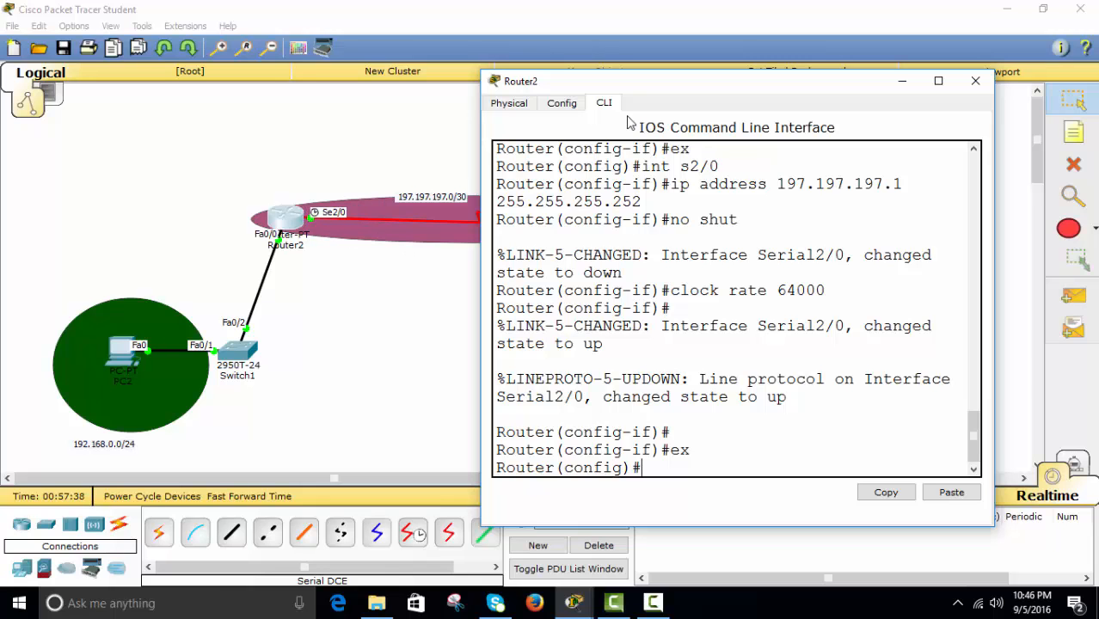
mouse_move(630, 82)
left_mouse_down()
mouse_move(559, 89)
mouse_move(277, 307)
mouse_move(627, 102)
left_mouse_up()
type("i")
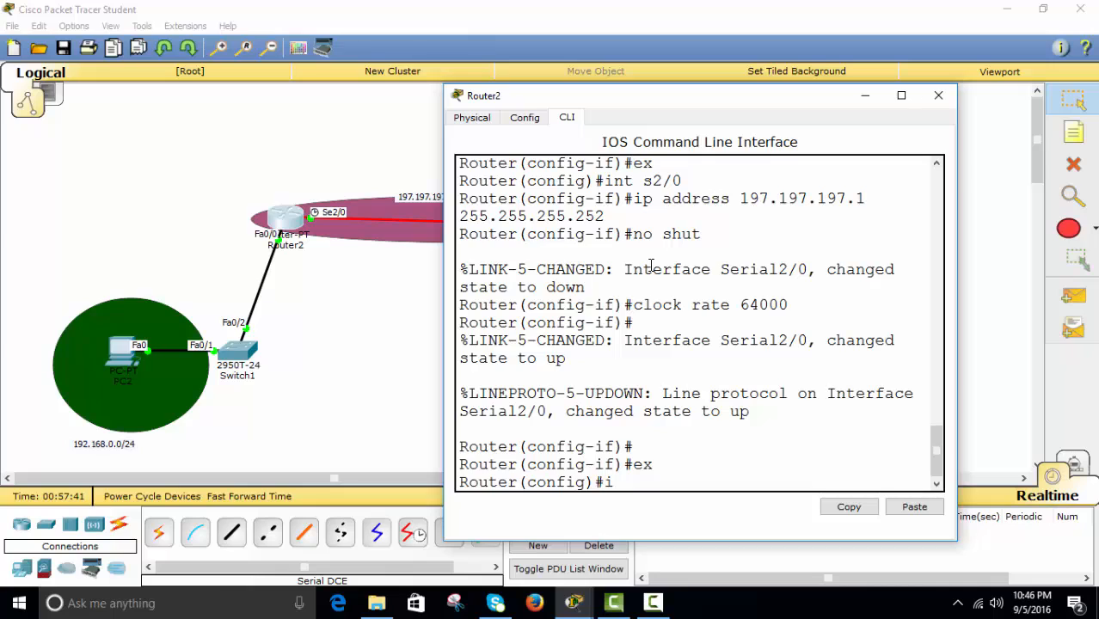
type("p route 172.168.0.")
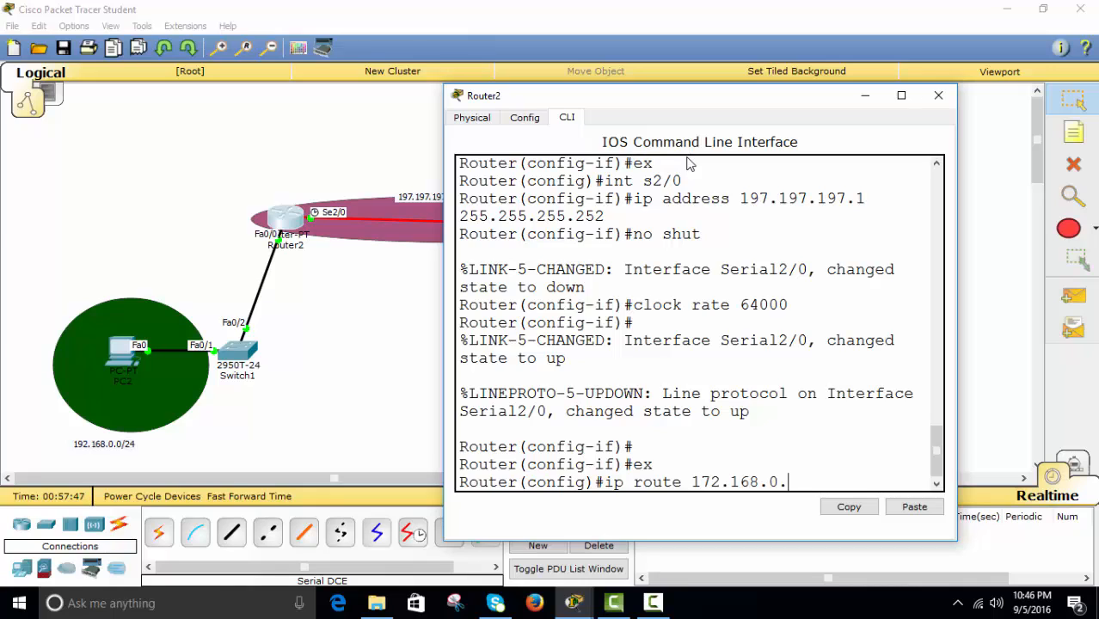
type("0 255.255.")
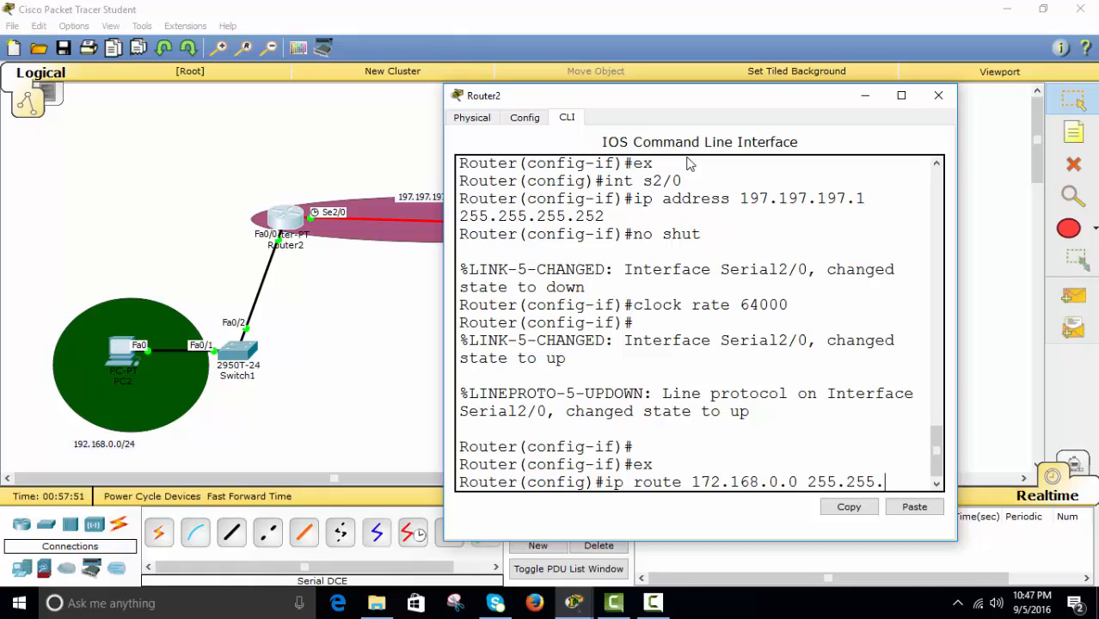
type("5")
type("255.0")
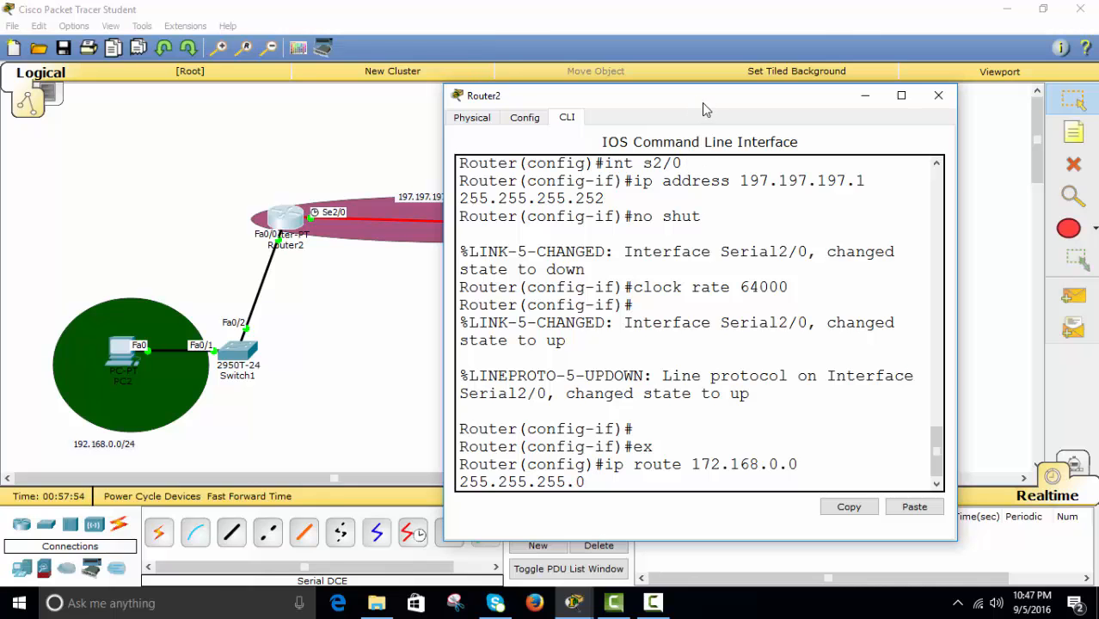
Step: Complete Router2's route to 172.168.0.0 with next-hop address 197.197.197.2 and submit it
left_click_drag(702, 102, 522, 265)
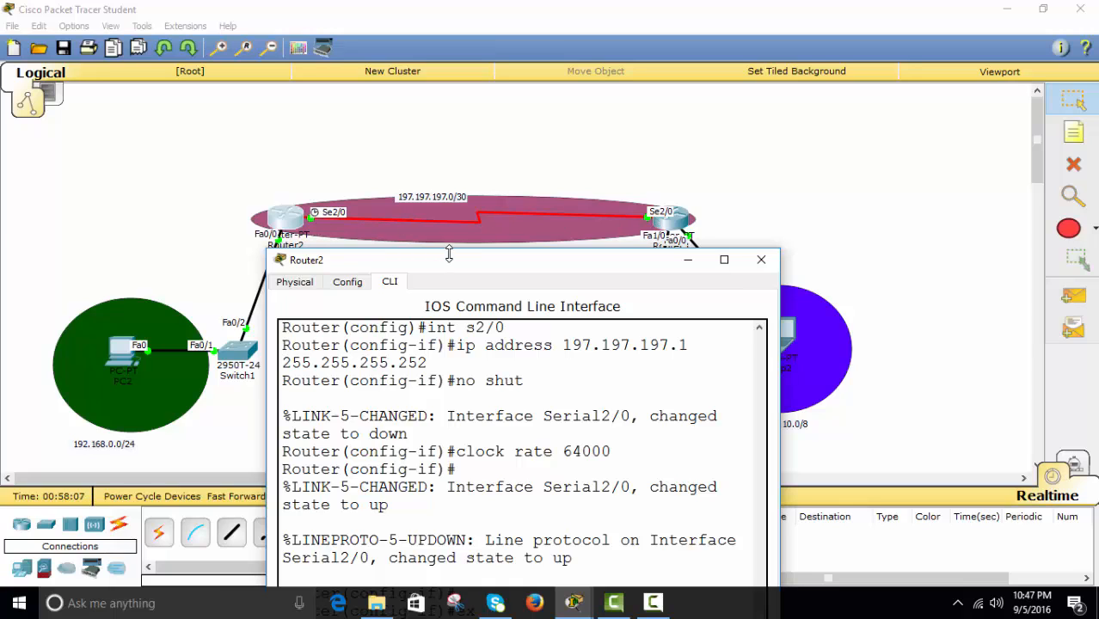
left_click_drag(451, 264, 440, 269)
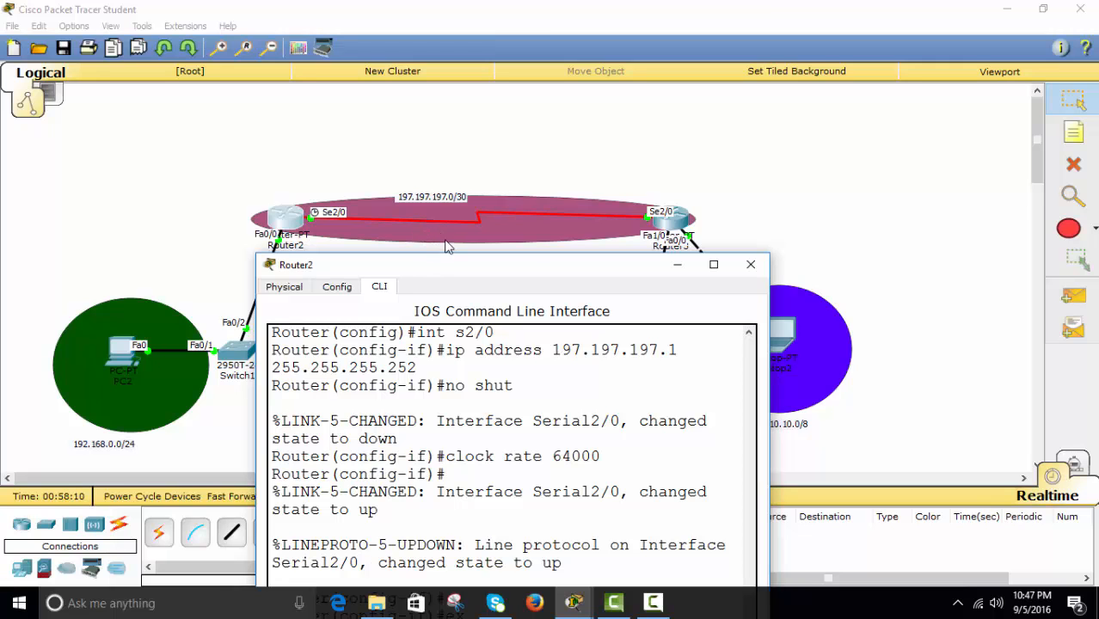
left_click_drag(453, 273, 406, 103)
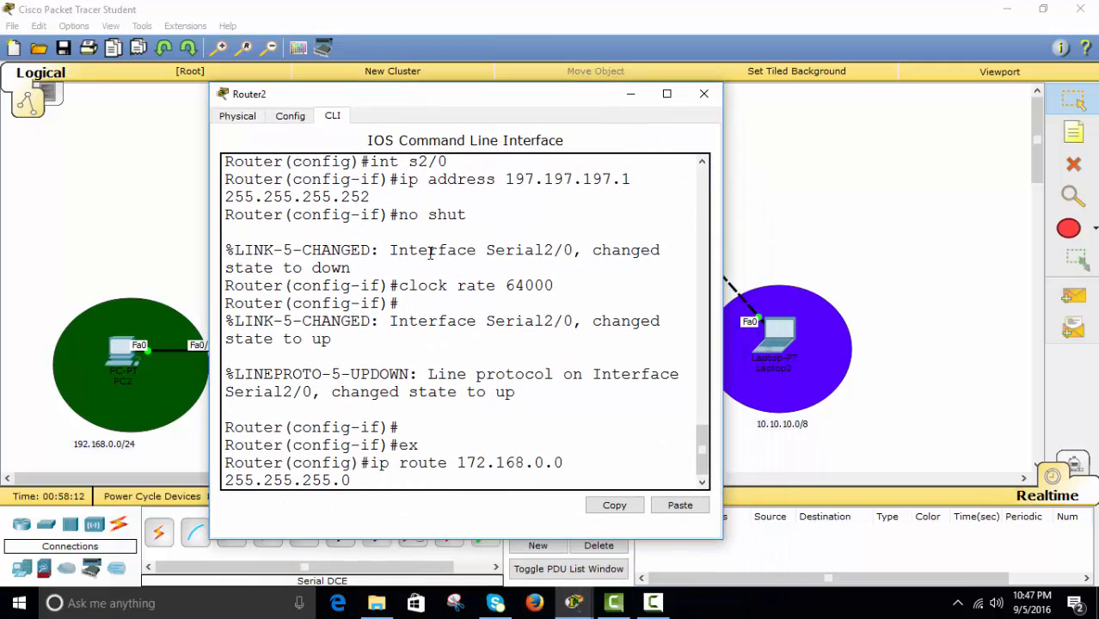
type("197.197.19")
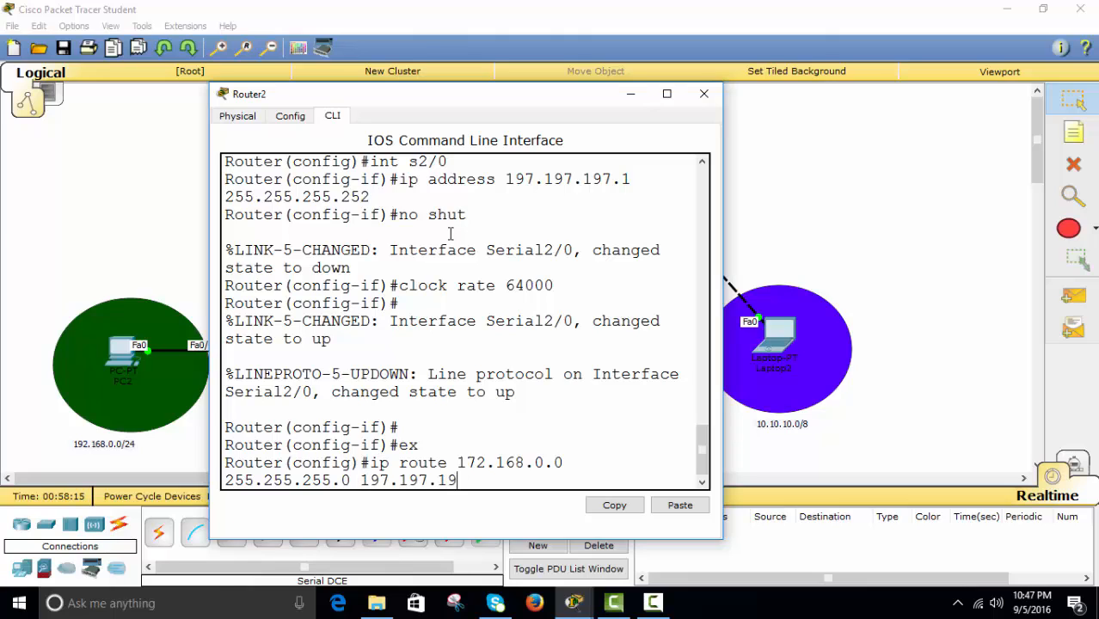
type("7.2")
key("Return")
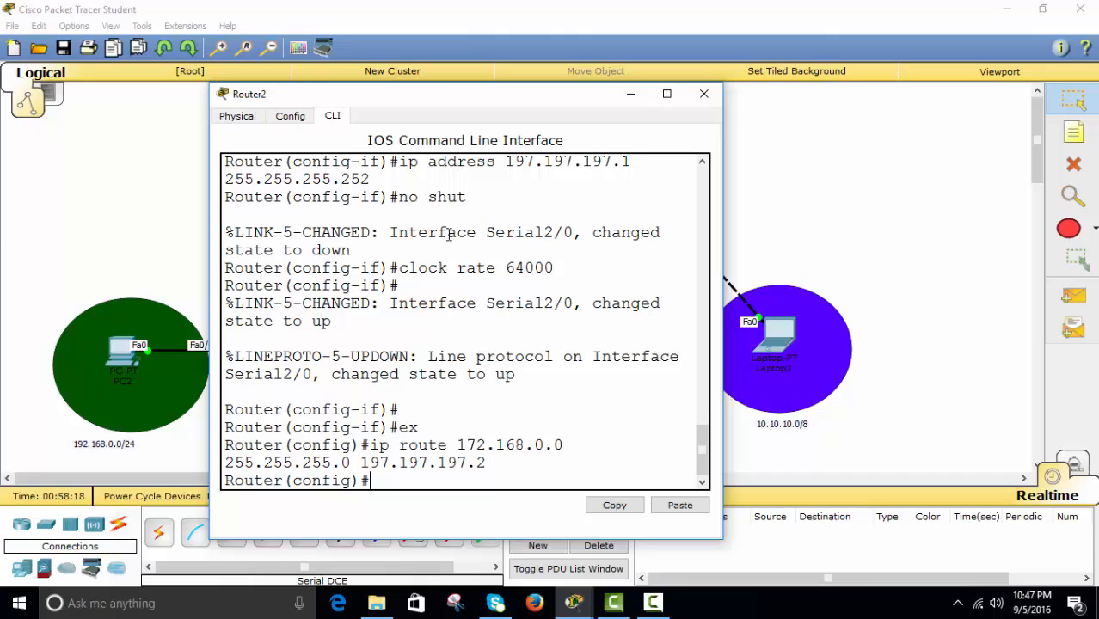
Step: Add a static route on Router2 to network 10.0.0.0 with mask 255.0.0.0 through next hop 197.197.197.2
type("ip route 10.0.0.0")
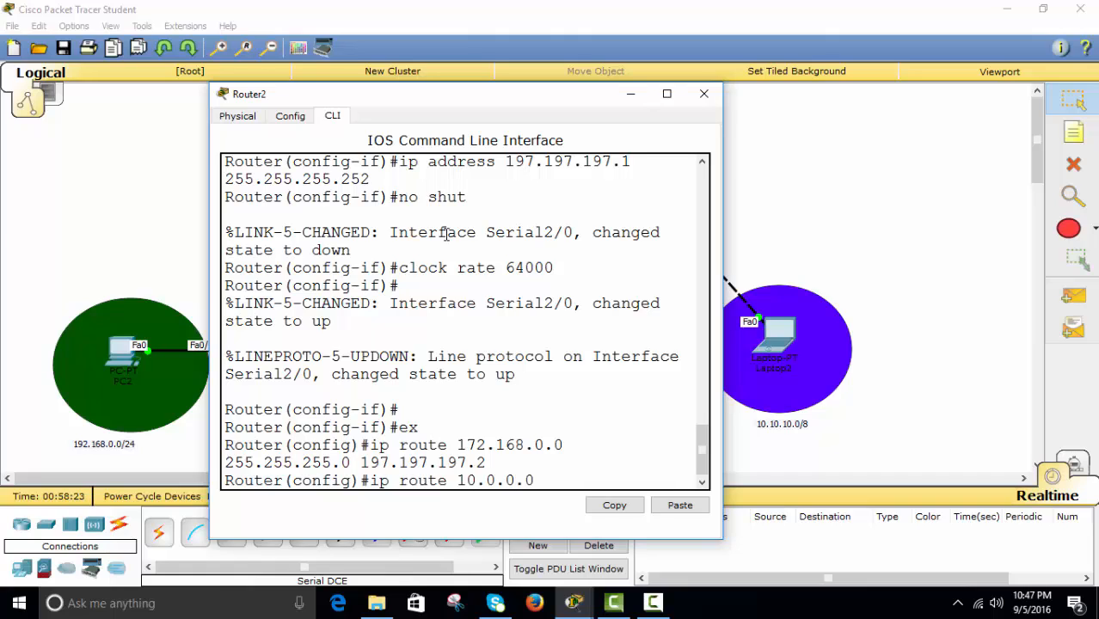
type(" 255.0.0.0 197.197")
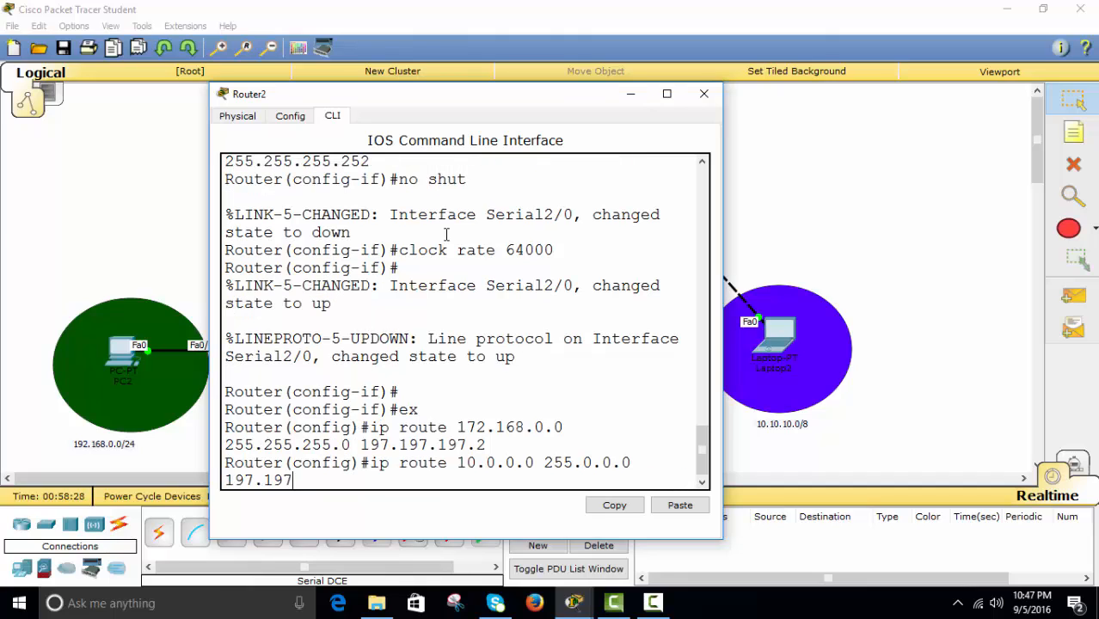
type(".197.2")
left_click_drag(302, 479, 365, 479)
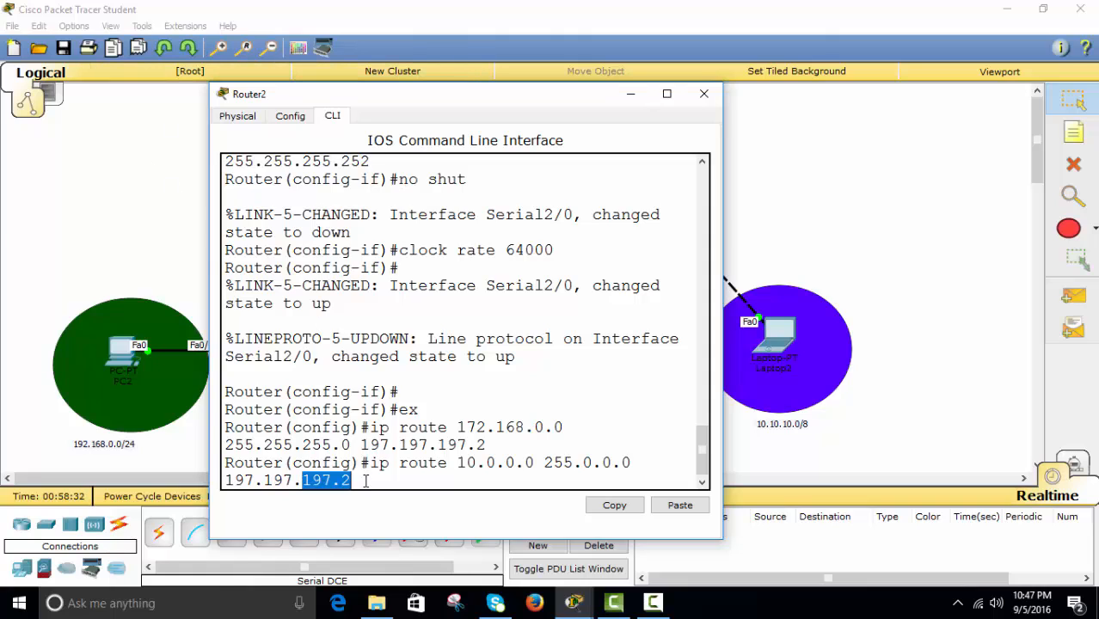
left_click_drag(457, 463, 649, 463)
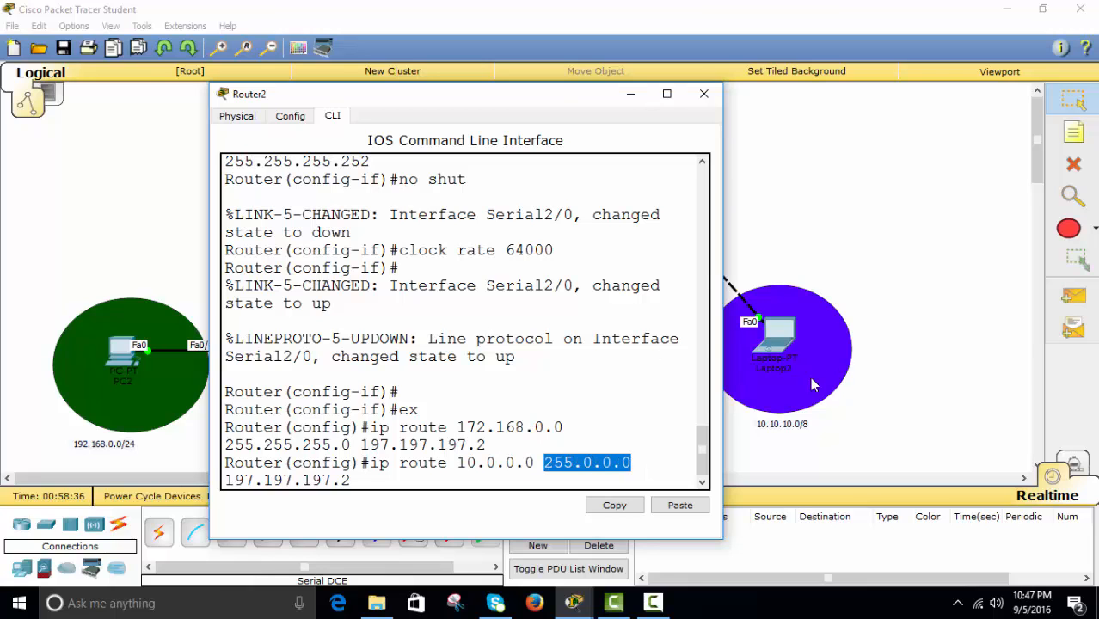
left_click_drag(544, 104, 491, 61)
left_click(516, 420)
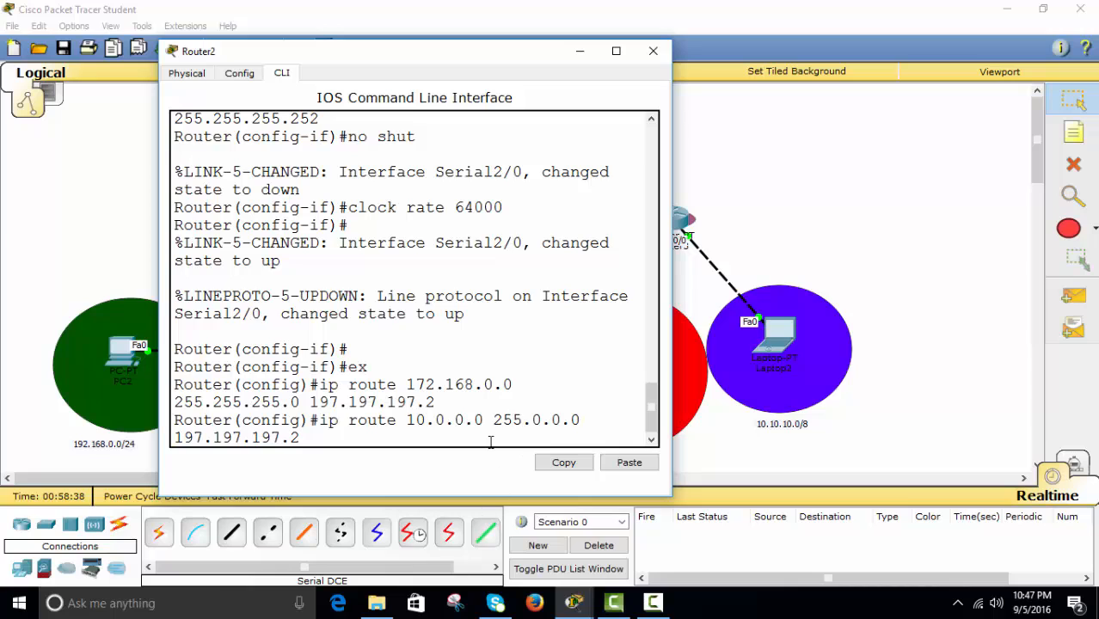
key("Return")
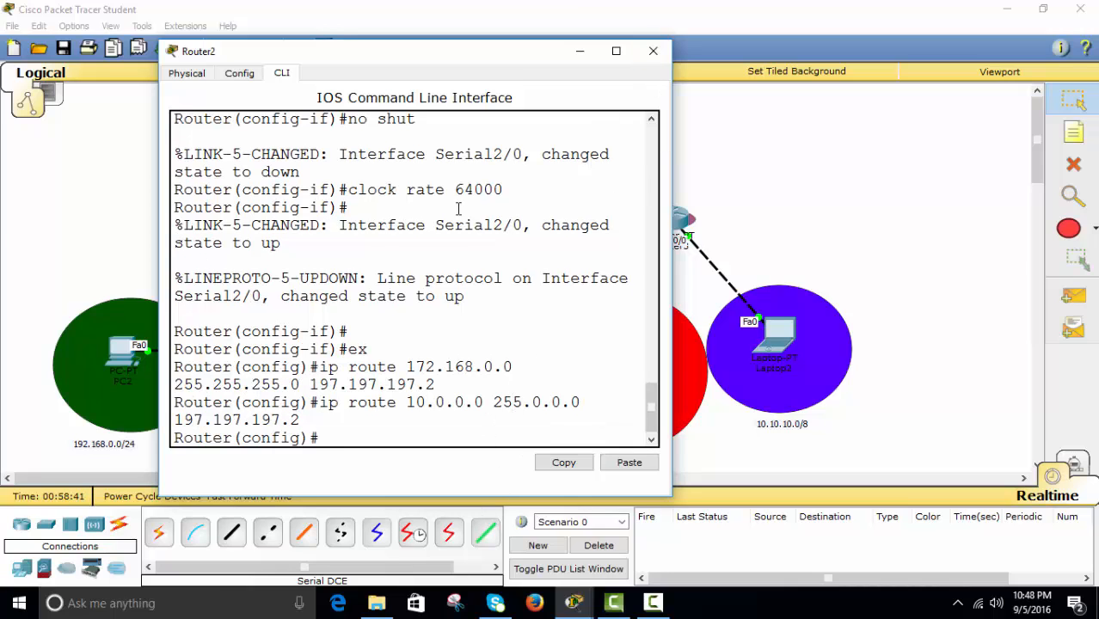
Step: Exit Router2's configuration mode, save the configuration with copy run start under the default filename, and close the Router2 window
type("ex")
key("Return")
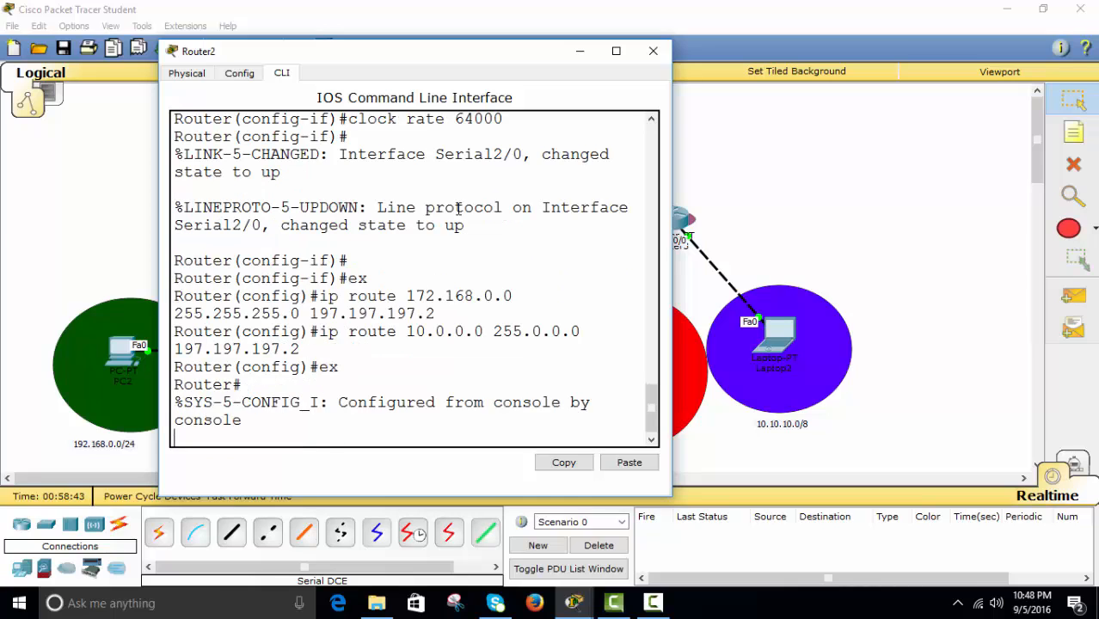
key("Return")
type("c")
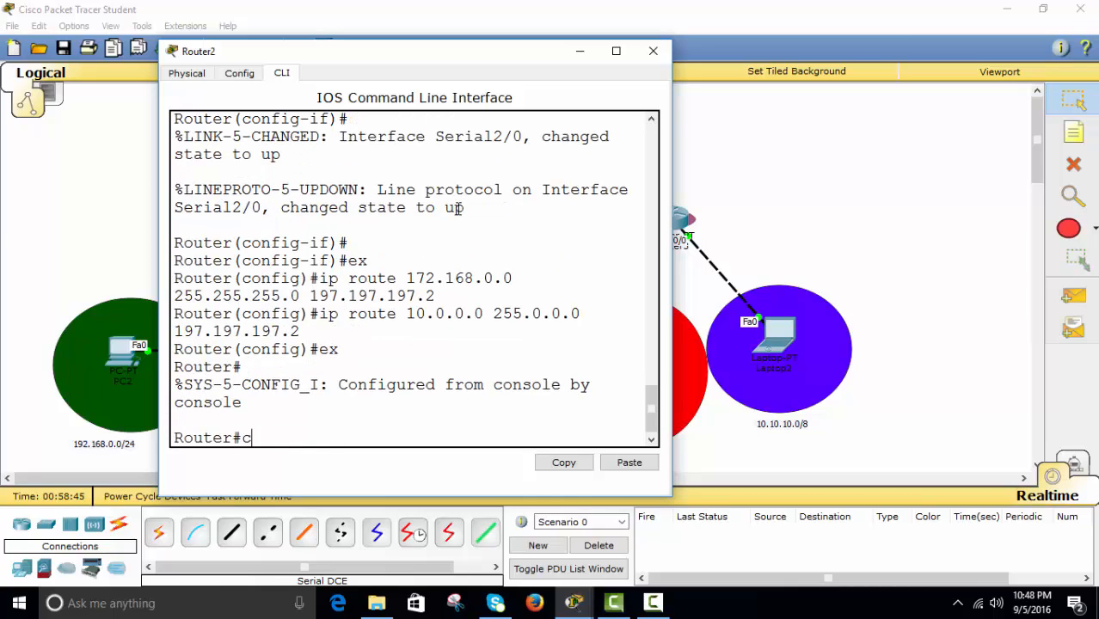
type("opy run start")
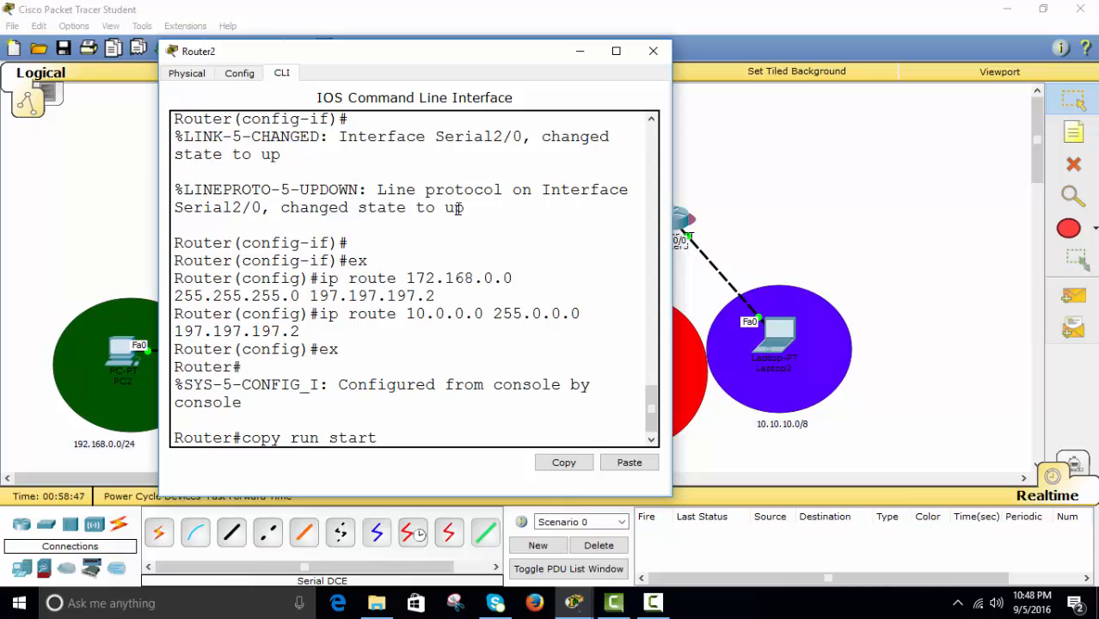
key("Return")
key("Return")
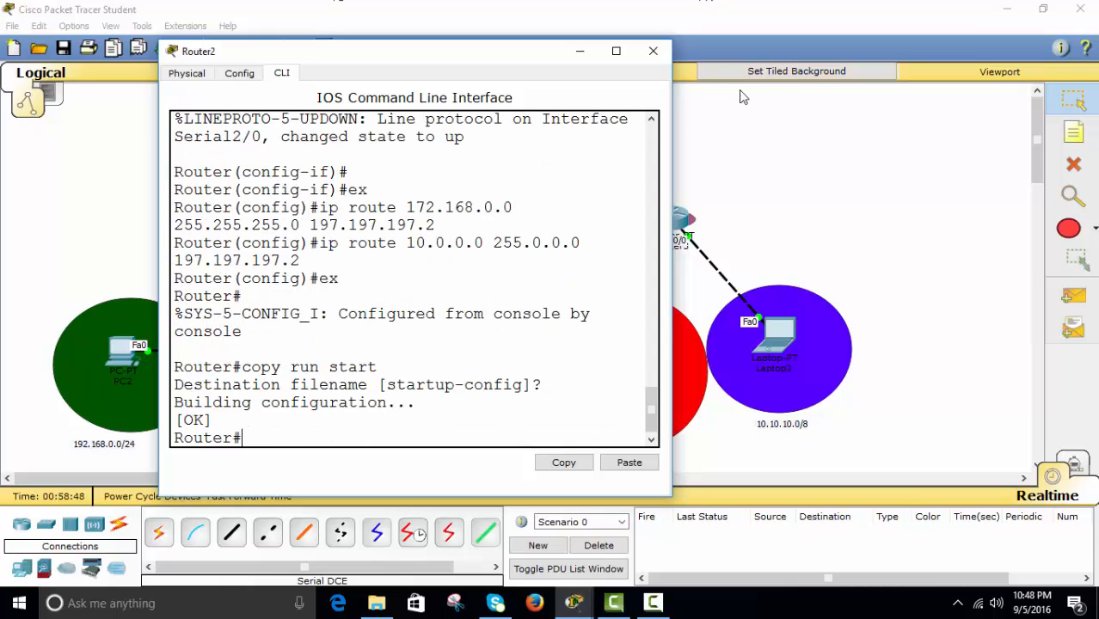
left_click(653, 51)
Step: Open Router3's command line and exit interface configuration to global configuration mode with ex
left_click(672, 221)
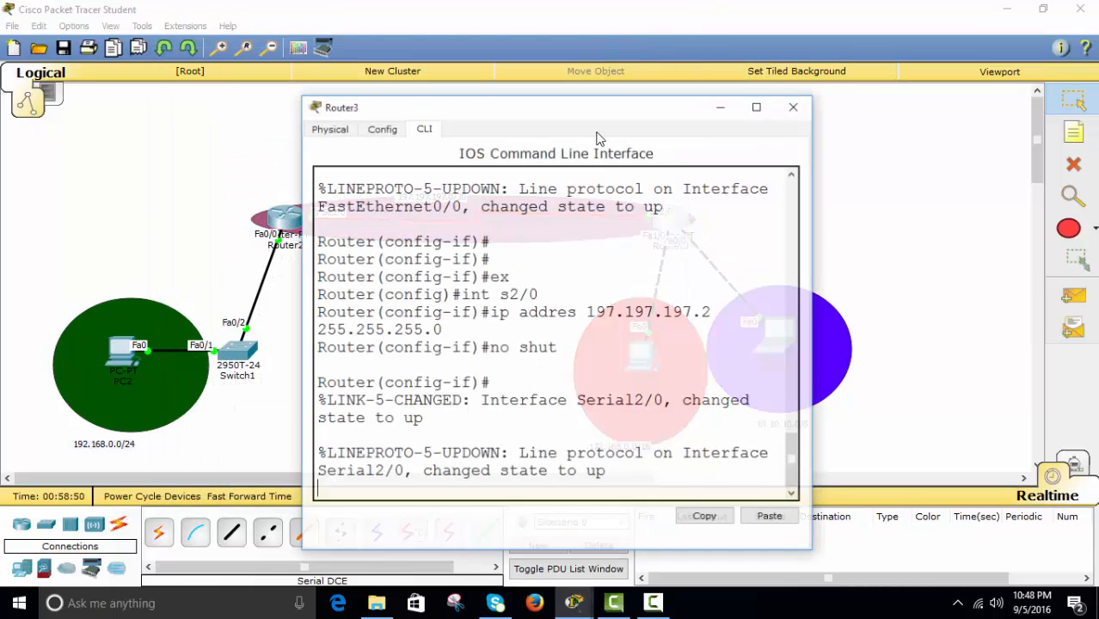
left_click_drag(527, 111, 662, 56)
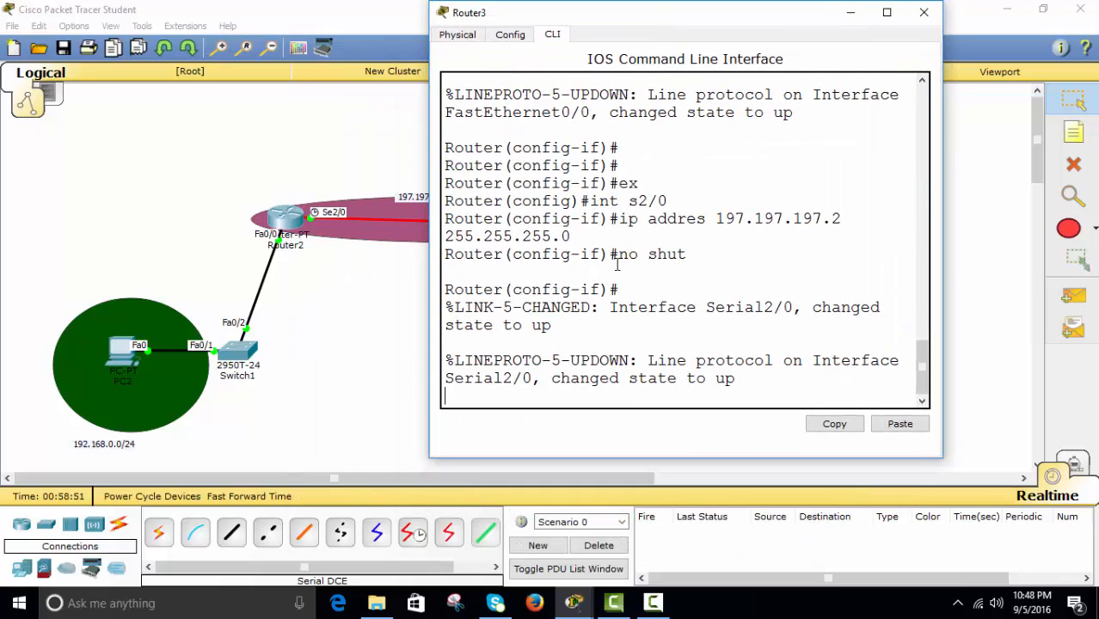
key("Return")
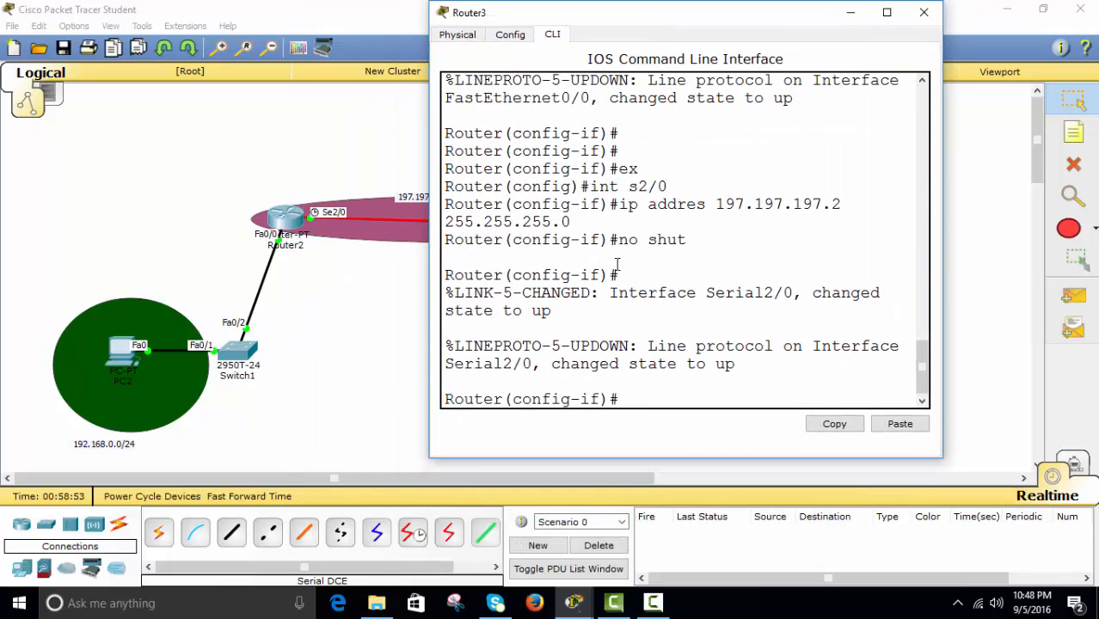
type("ex")
key("Return")
Step: Add a static route on Router3 to network 192.168.0.0 with mask 255.255.255.0 through next hop 197.197.197.1
type("ig)#i")
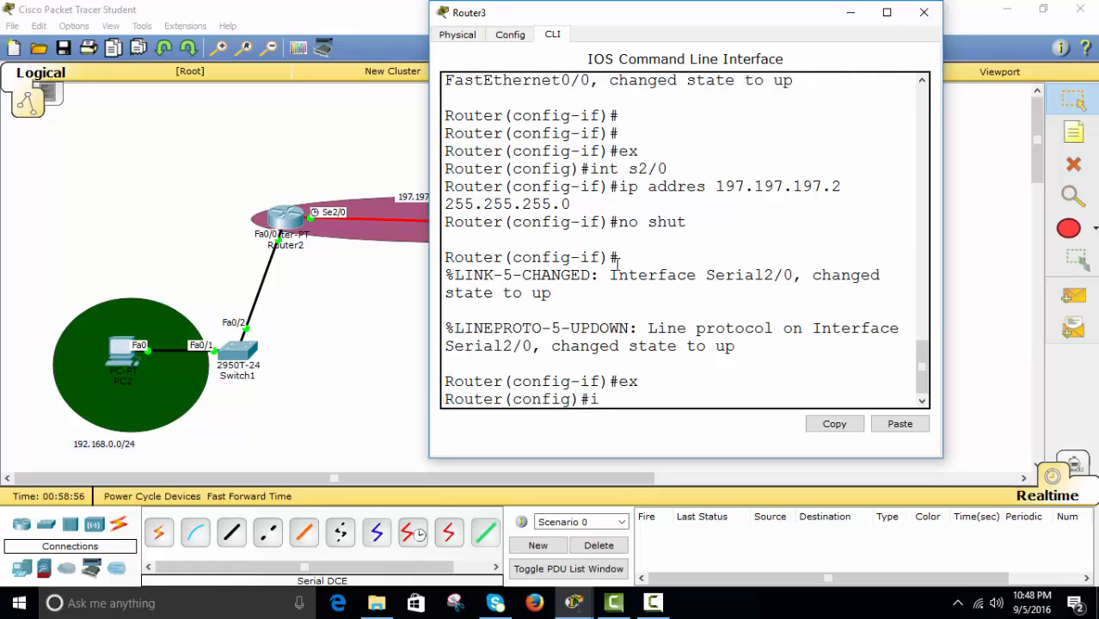
type("p route 192.168.0.")
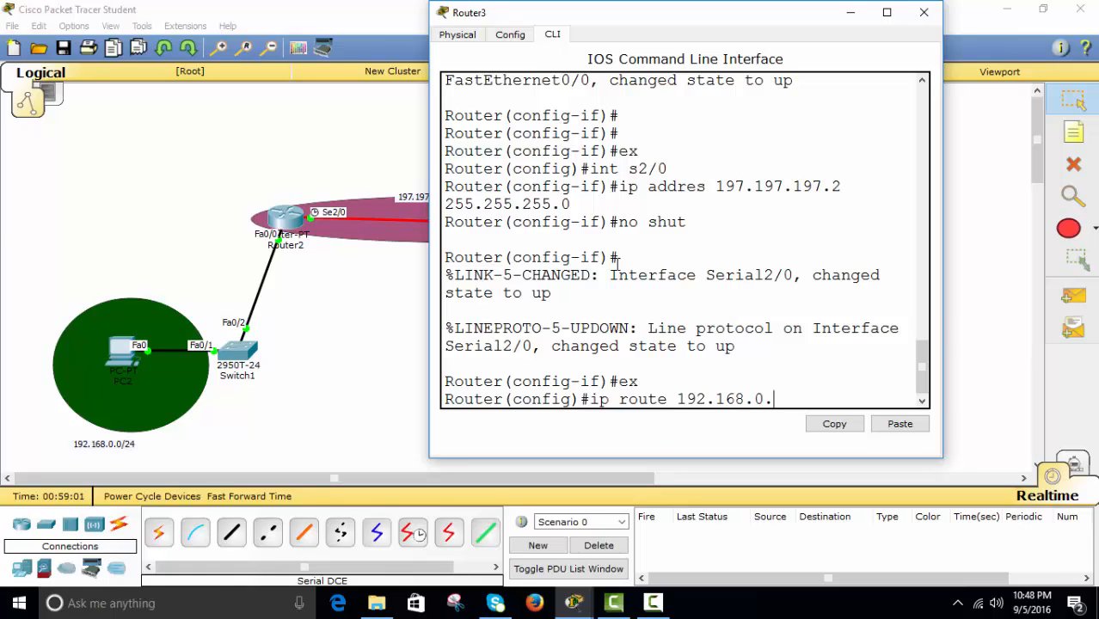
type("0 255.255")
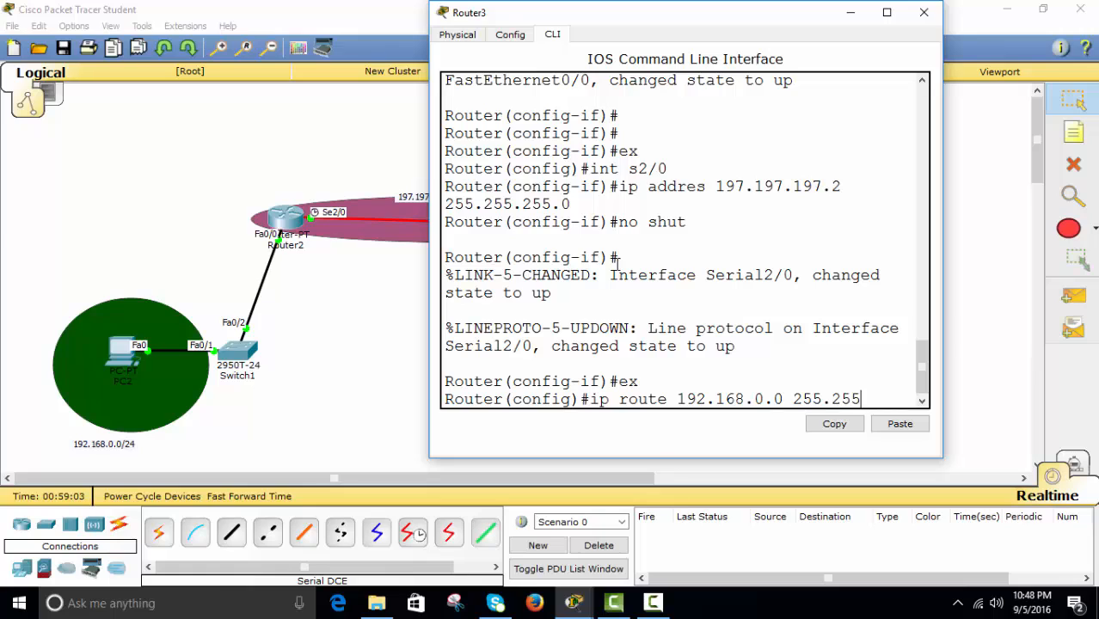
type(".255.0")
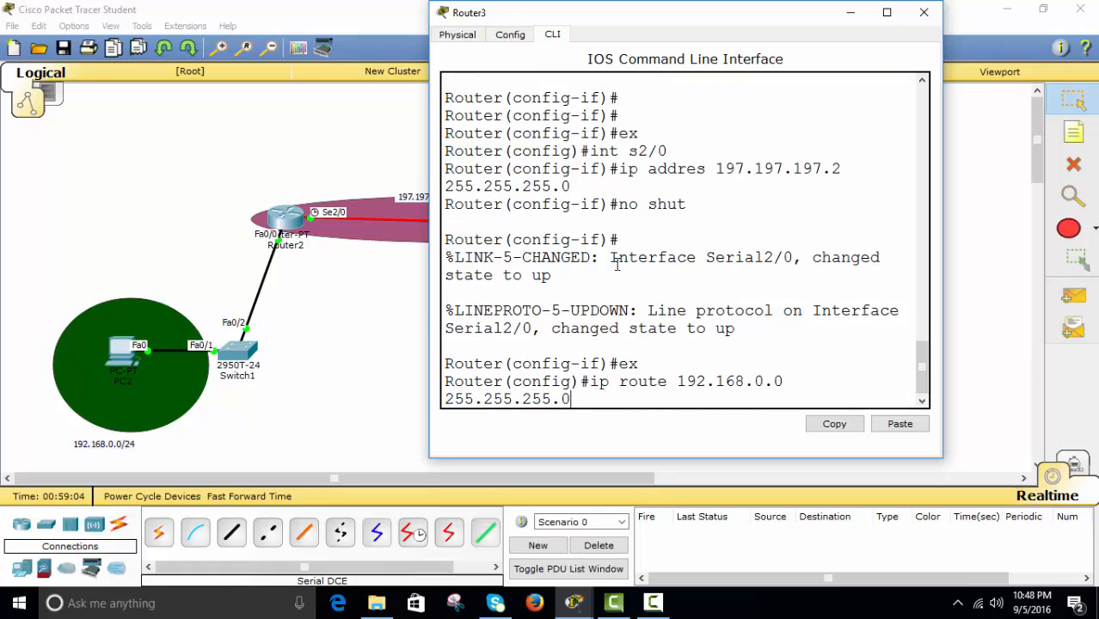
type(" 197.197.197.1")
left_click_drag(693, 15, 971, 58)
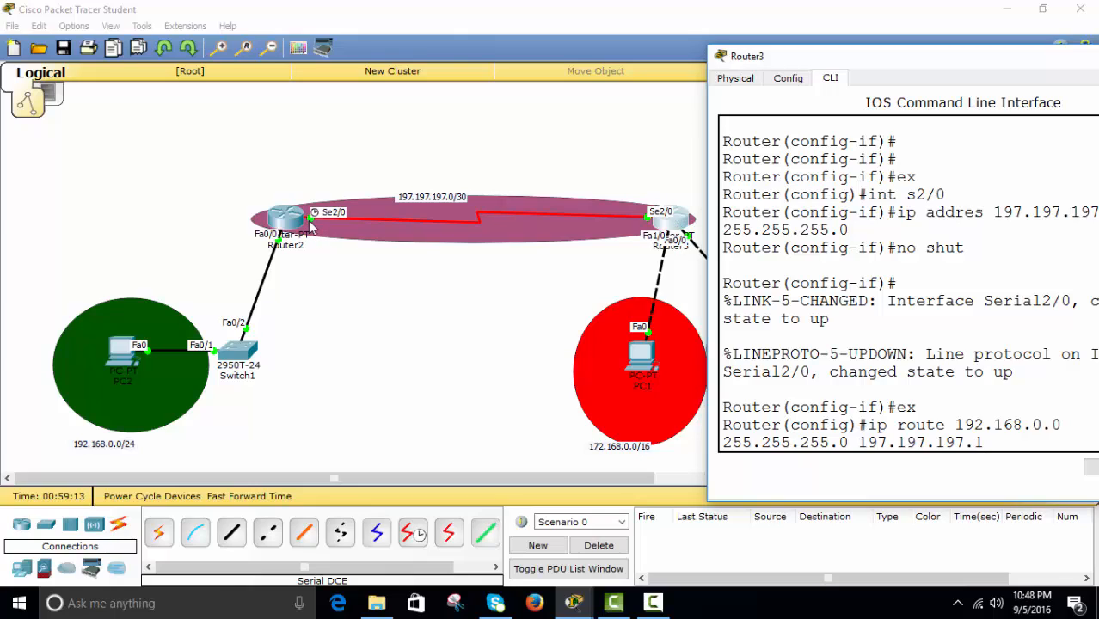
left_click_drag(997, 442, 863, 442)
left_click_drag(935, 57, 619, 13)
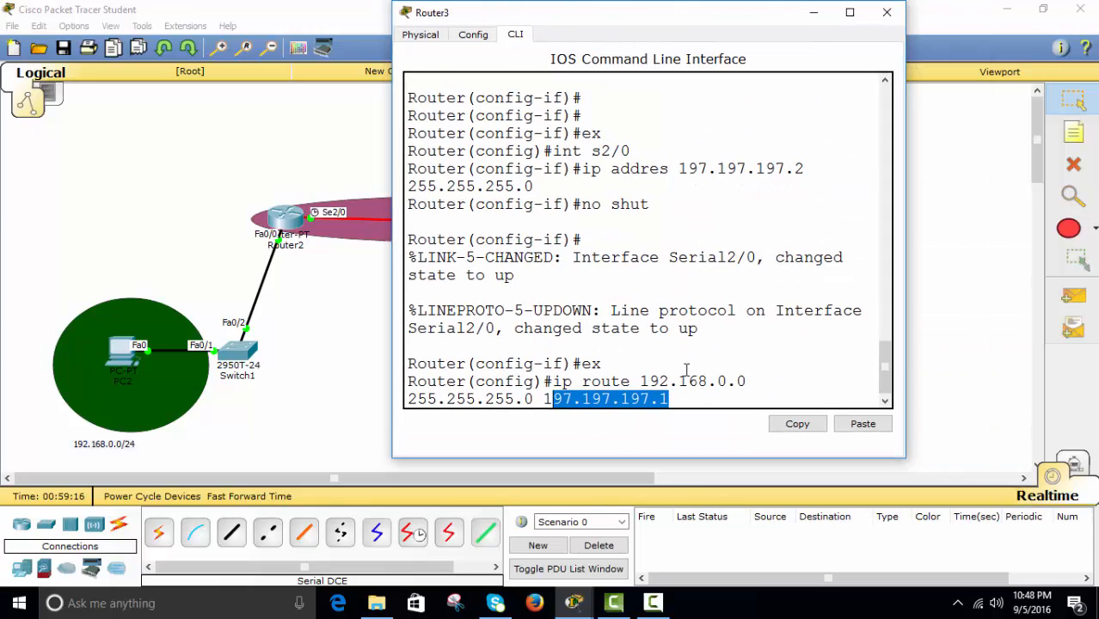
left_click(701, 400)
key("Return")
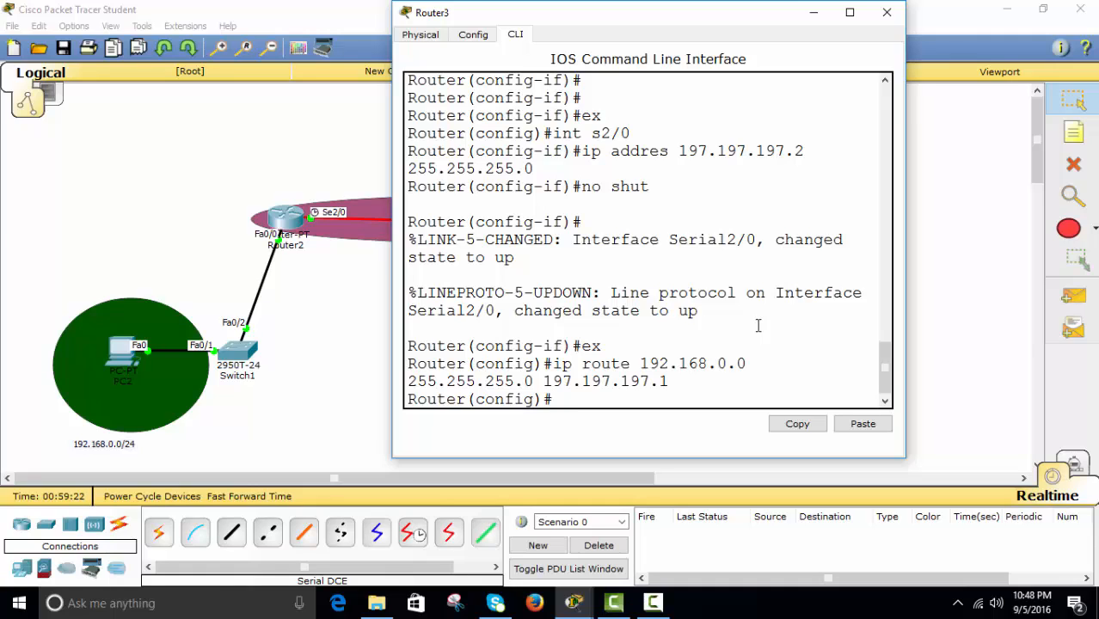
Step: Exit Router3's configuration mode, save the configuration with copy run start under the default filename, and close the Router3 window
type("ex")
key("Return")
key("Return")
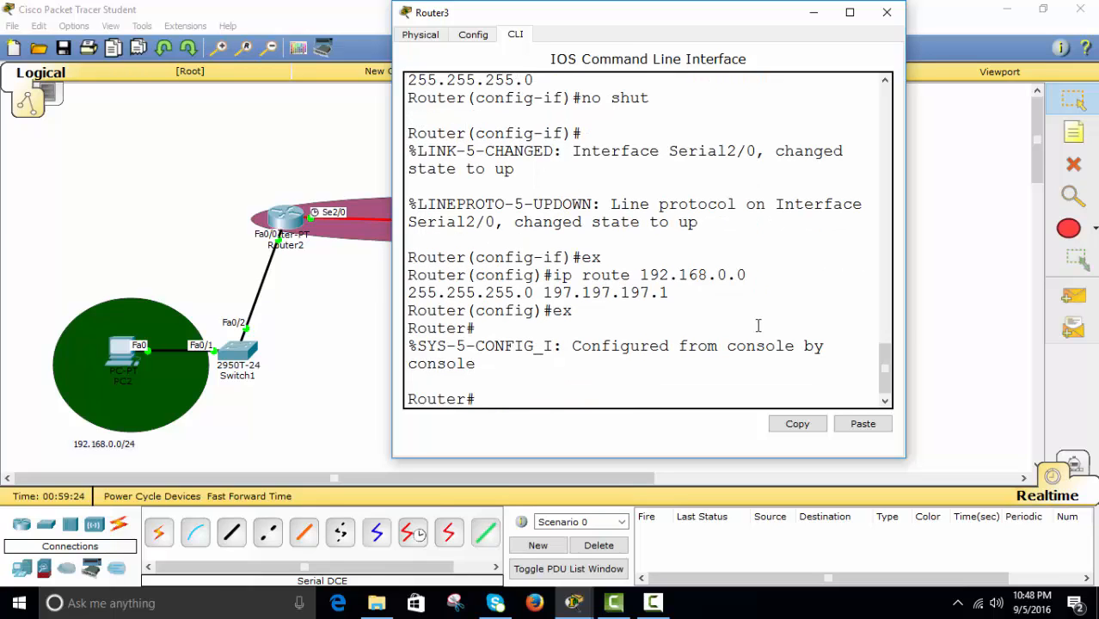
type("copy run start")
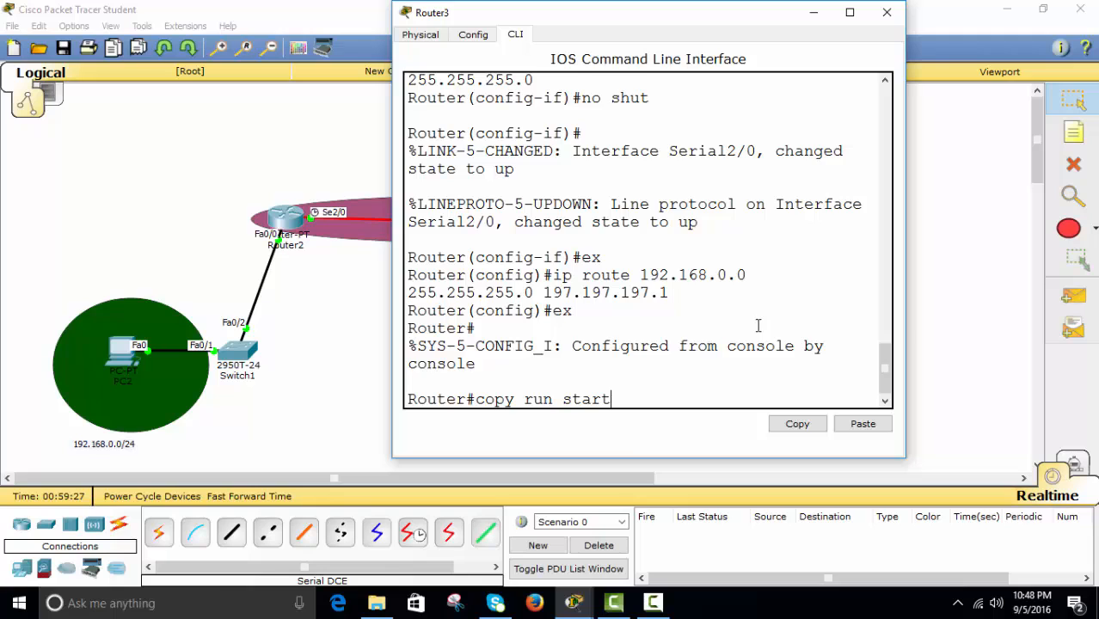
key("Return")
key("Return")
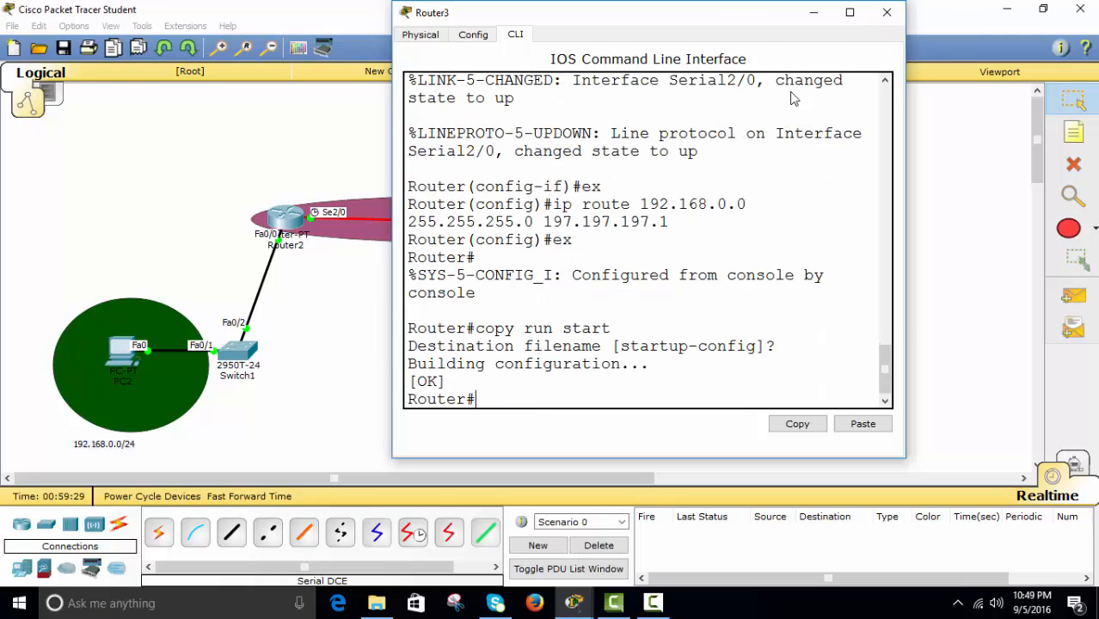
left_click(887, 12)
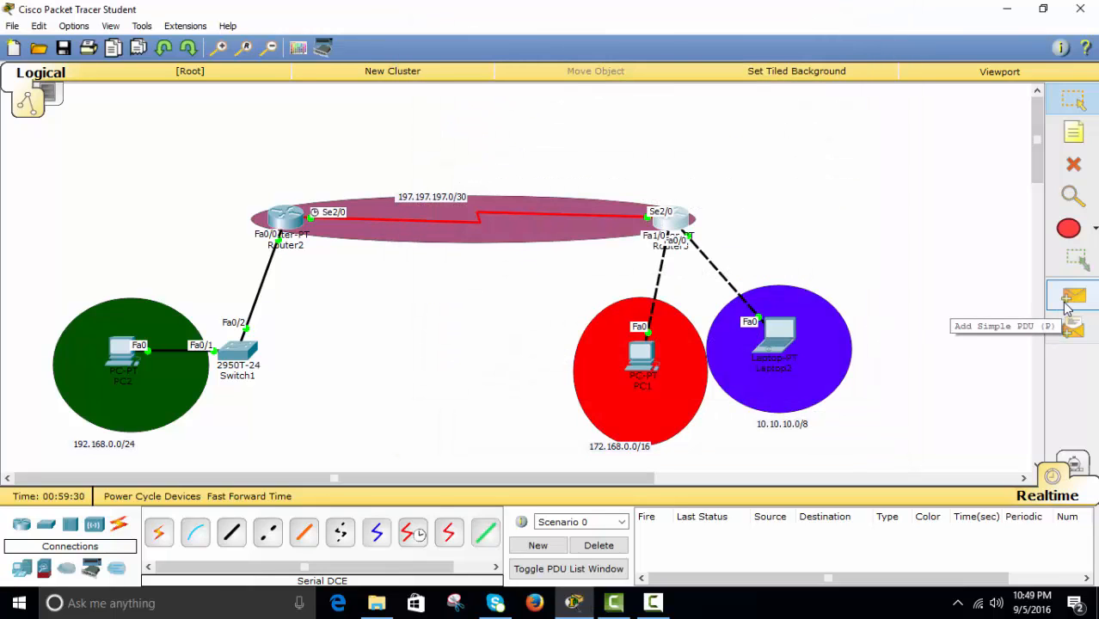
Step: Send a simple PDU from PC2 to Laptop2
left_click(1066, 301)
left_click(116, 354)
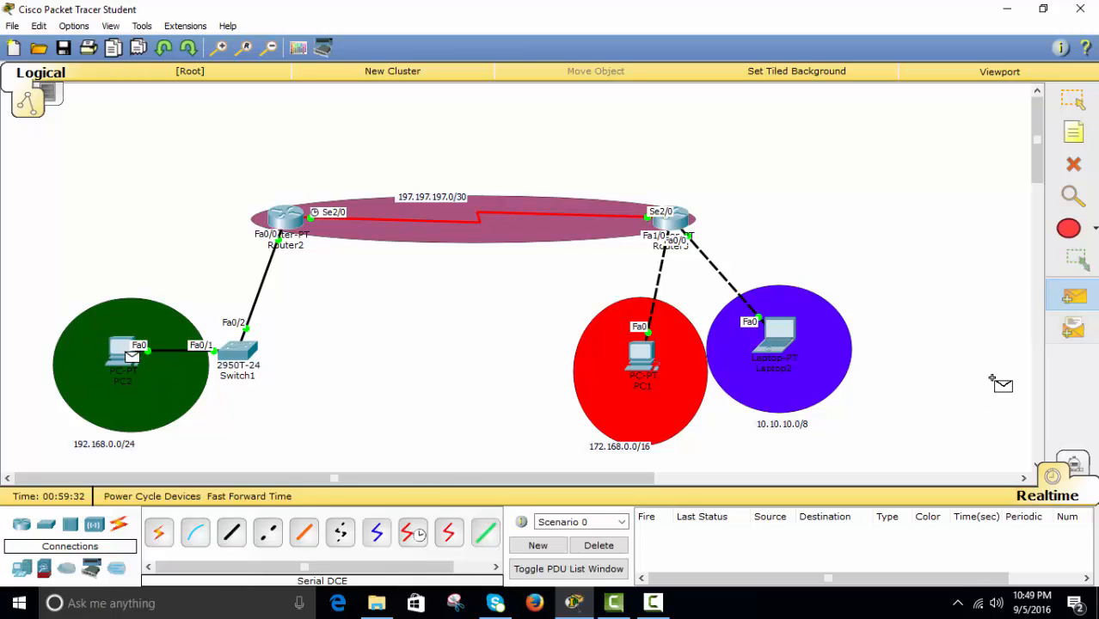
left_click(776, 342)
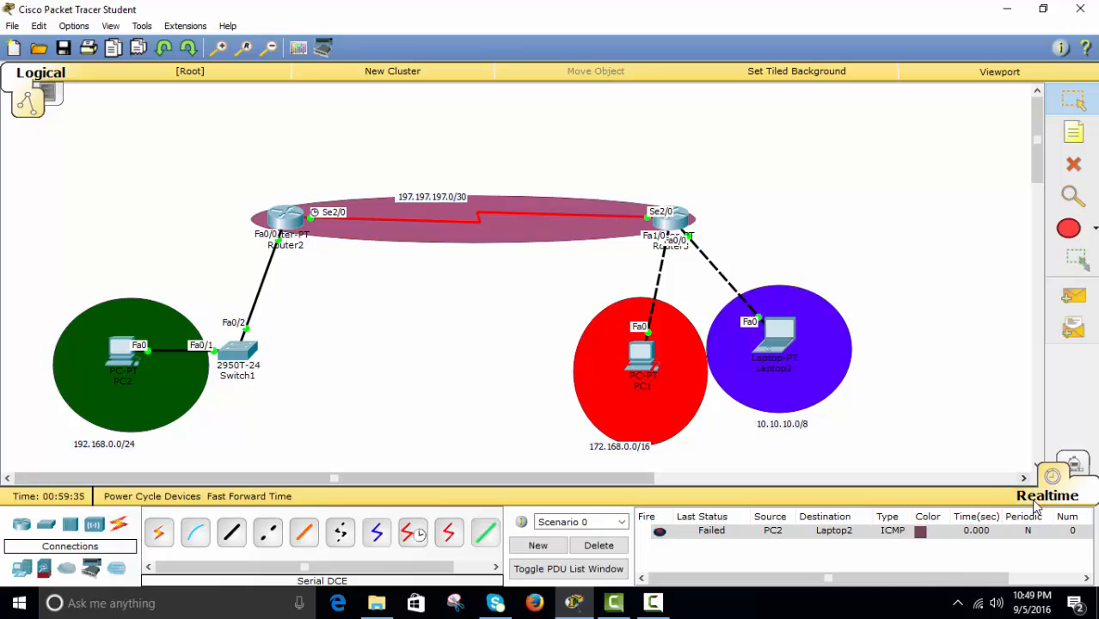
Step: Switch to Simulation mode, limit the visible events to ICMP only, and close the Simulation Panel
left_click(1073, 466)
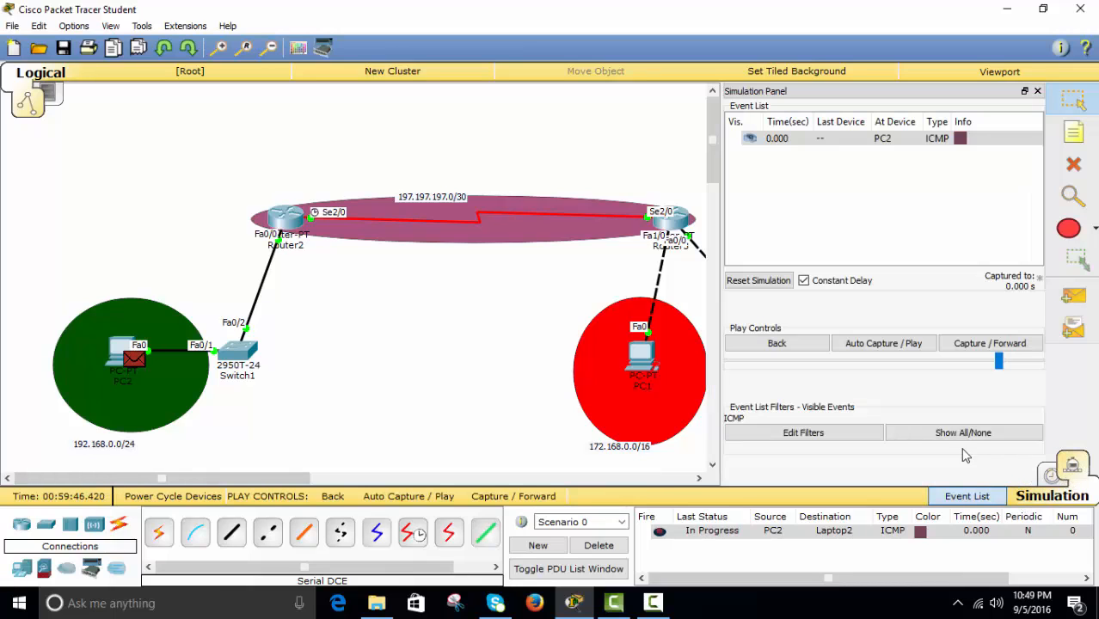
left_click(910, 434)
left_click(913, 439)
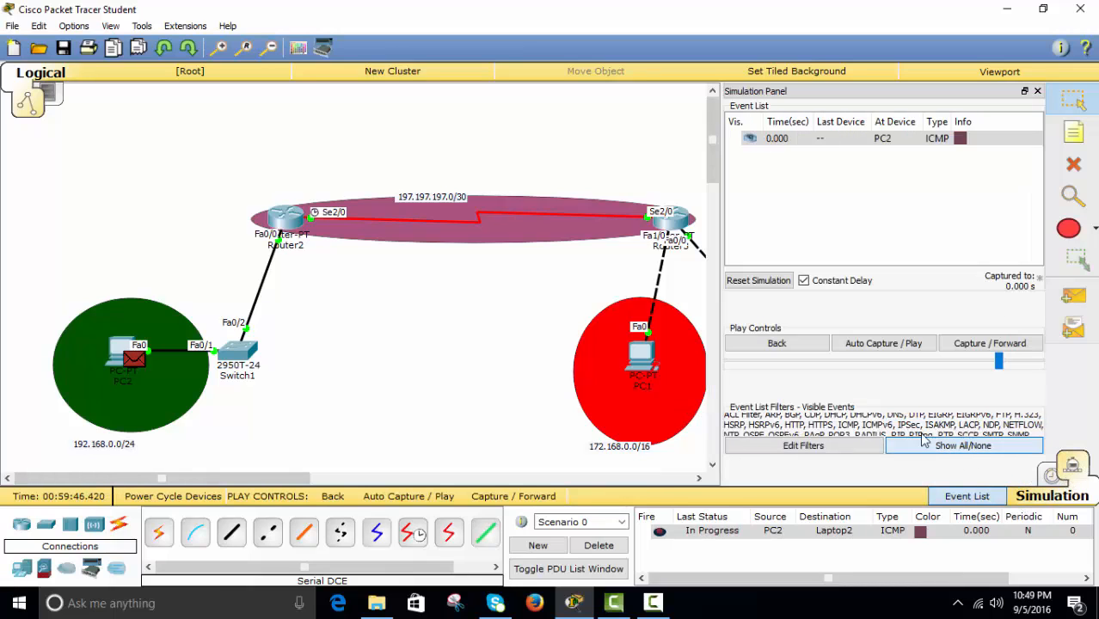
left_click(887, 442)
left_click(800, 432)
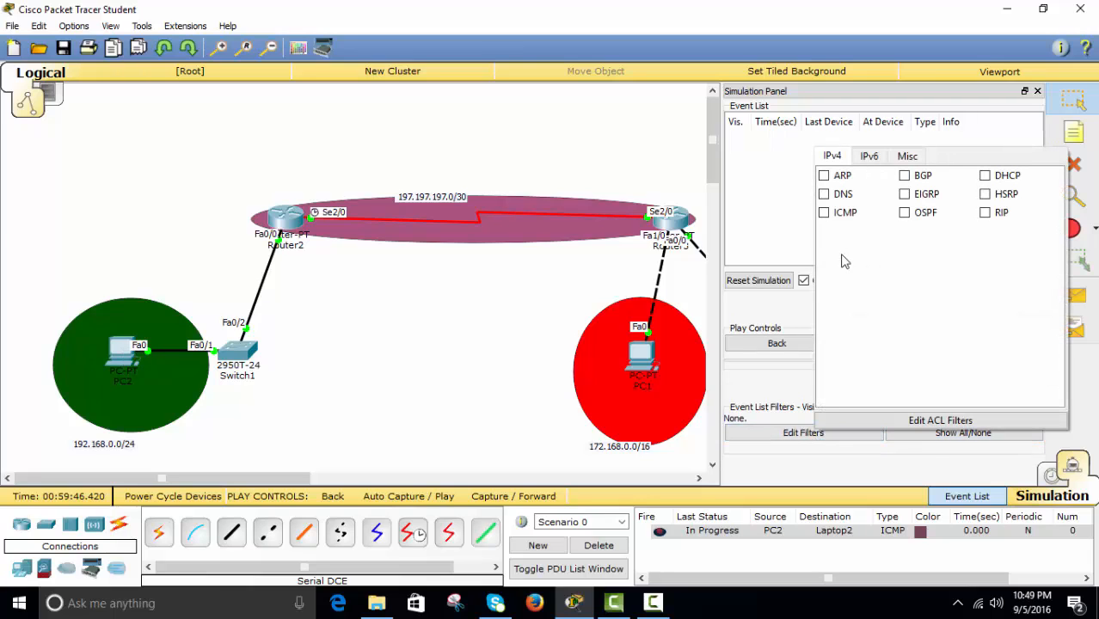
left_click(824, 213)
left_click(854, 478)
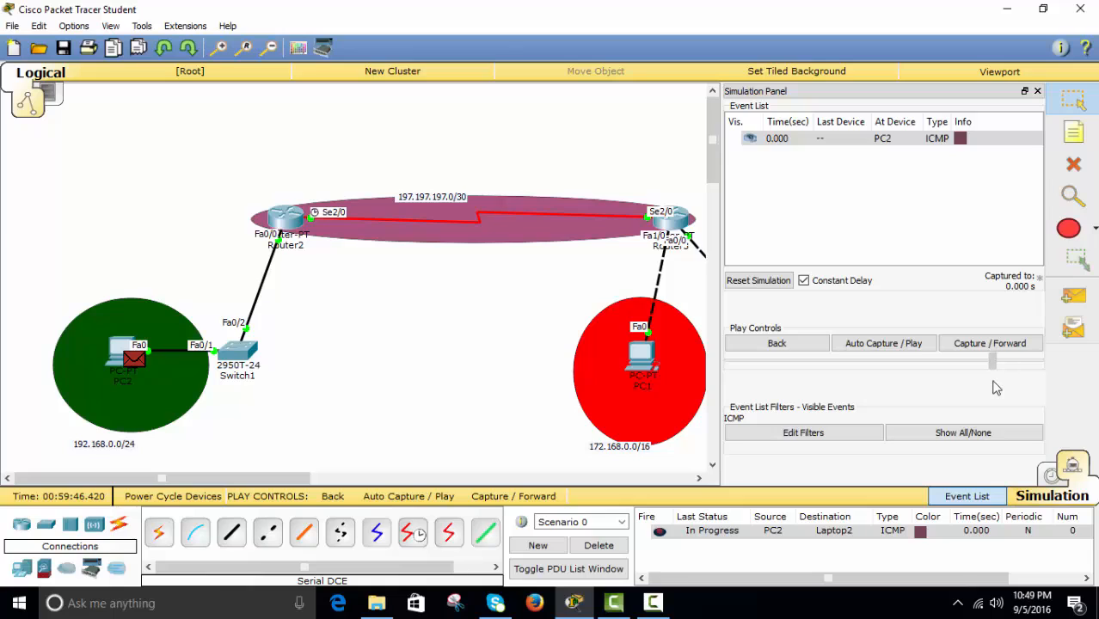
left_click(1037, 91)
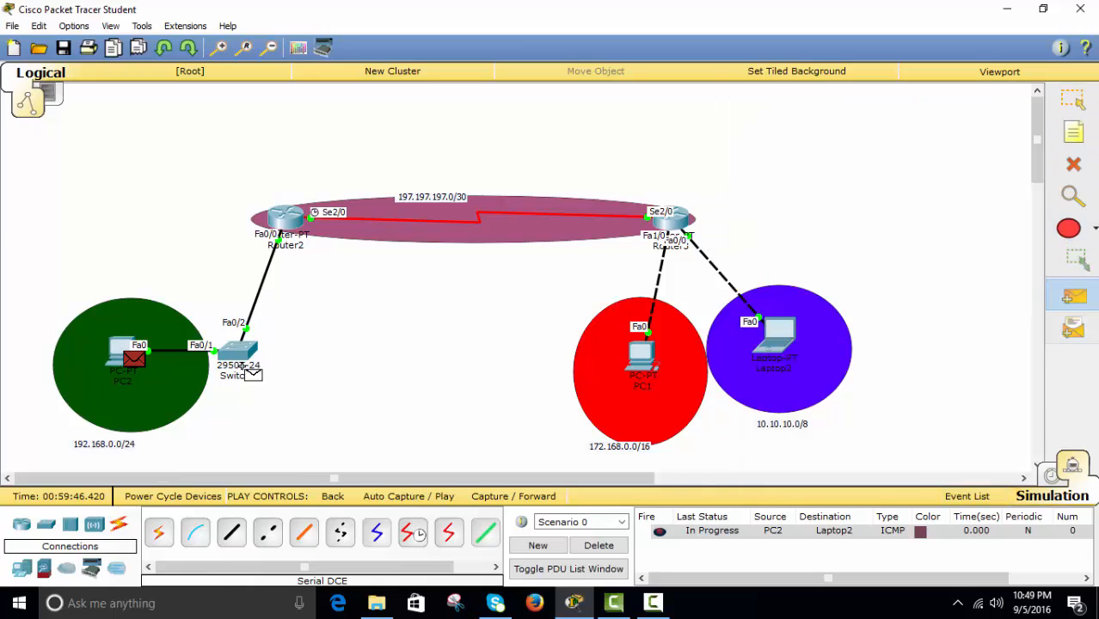
key("Escape")
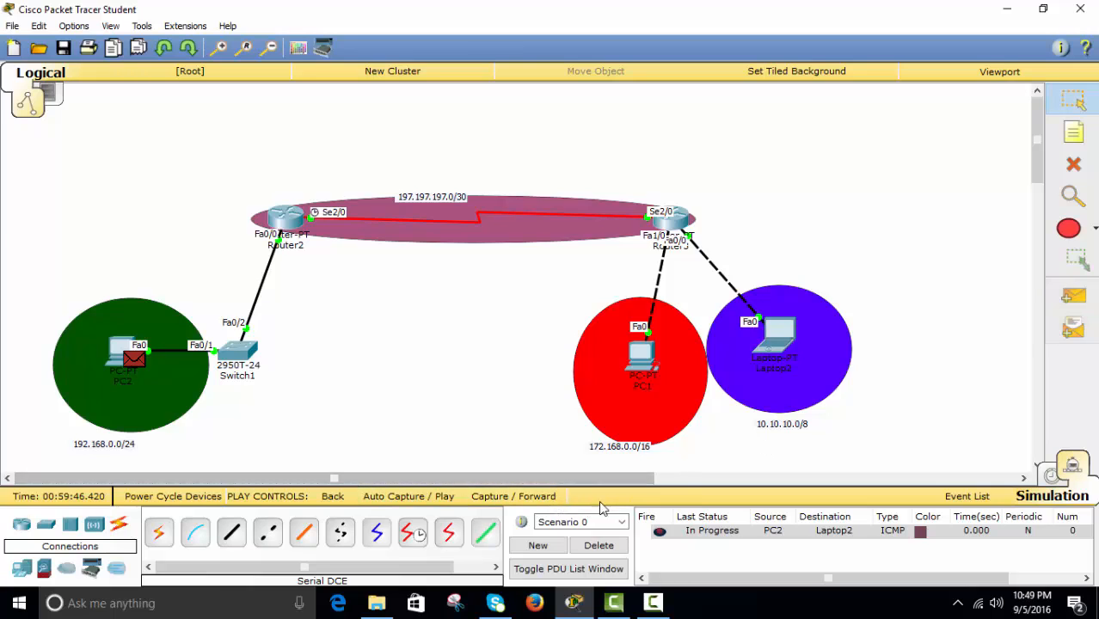
Step: Advance the simulation event by event to trace the PC2 to Laptop2 packet there and back, and delete the scenario
left_click(512, 499)
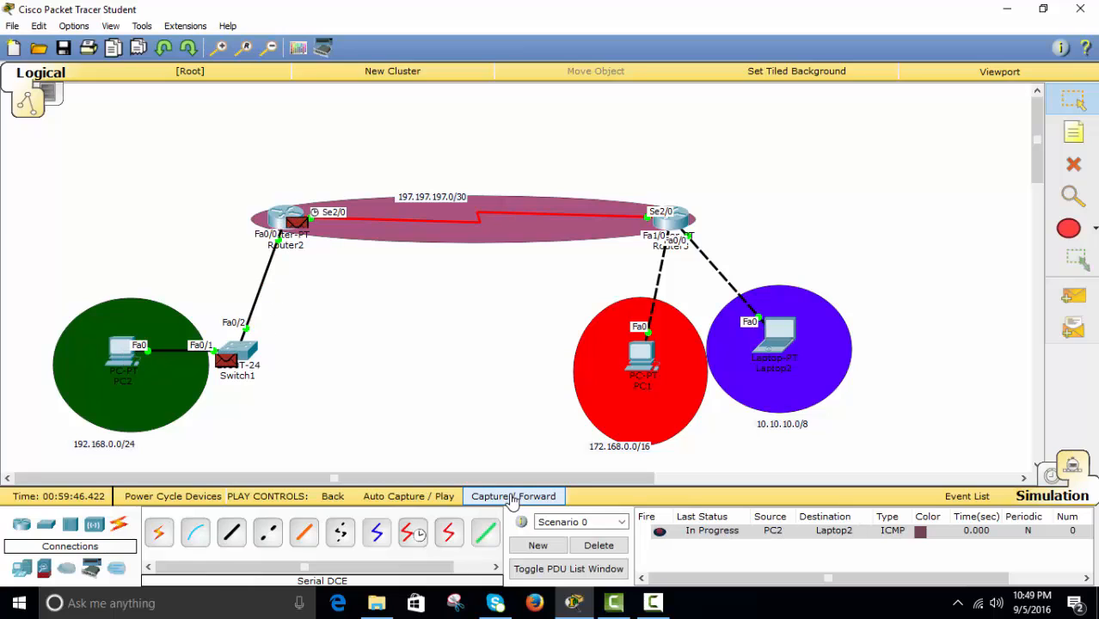
left_click(513, 499)
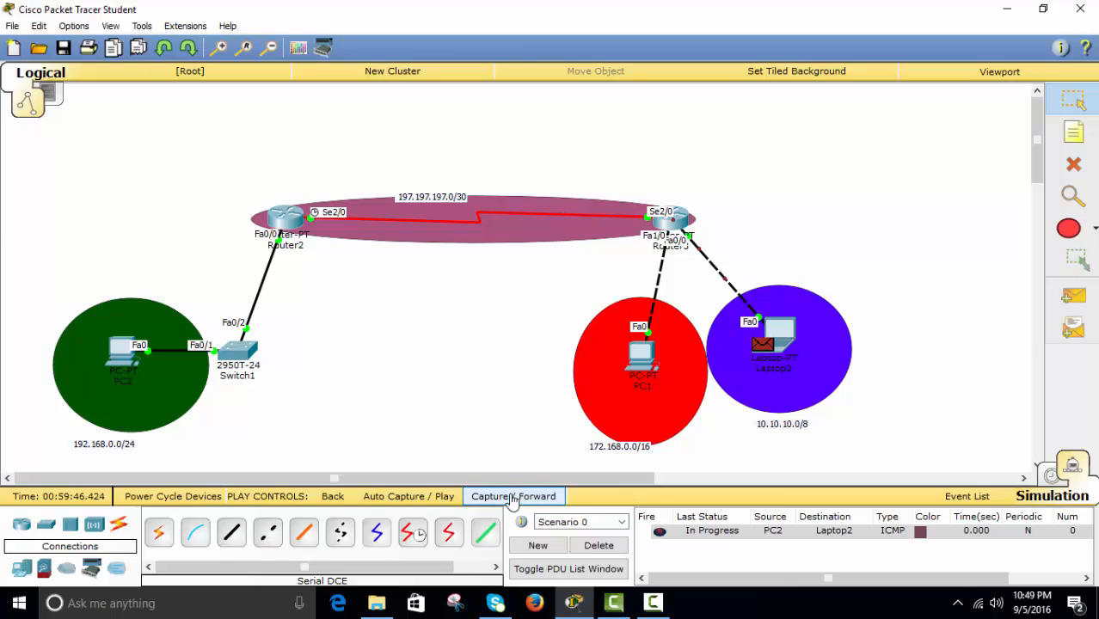
left_click(513, 499)
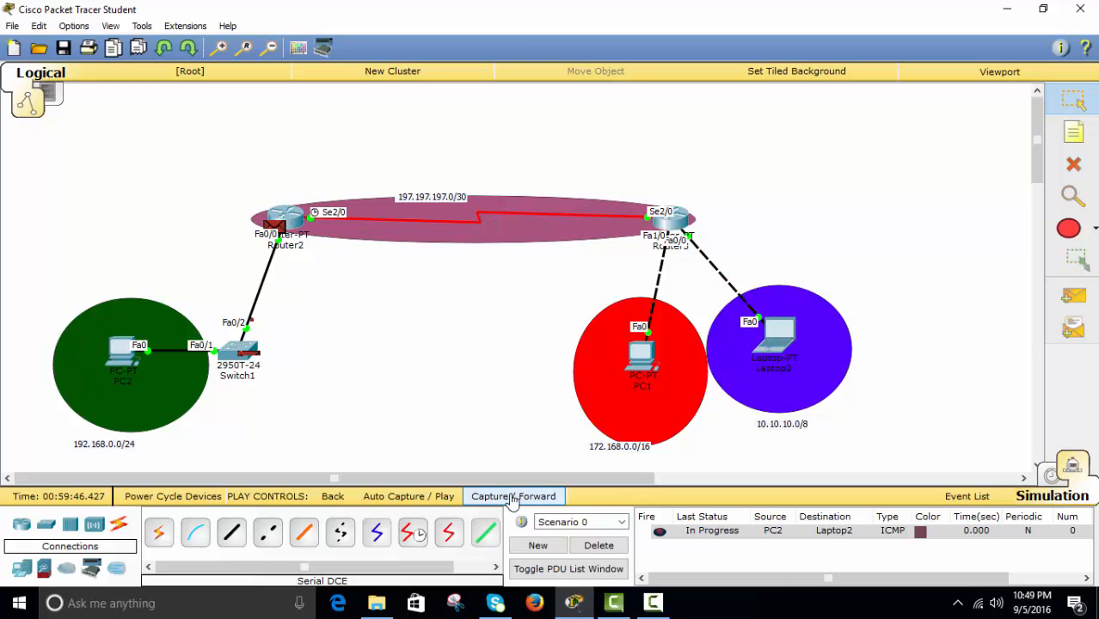
left_click(512, 499)
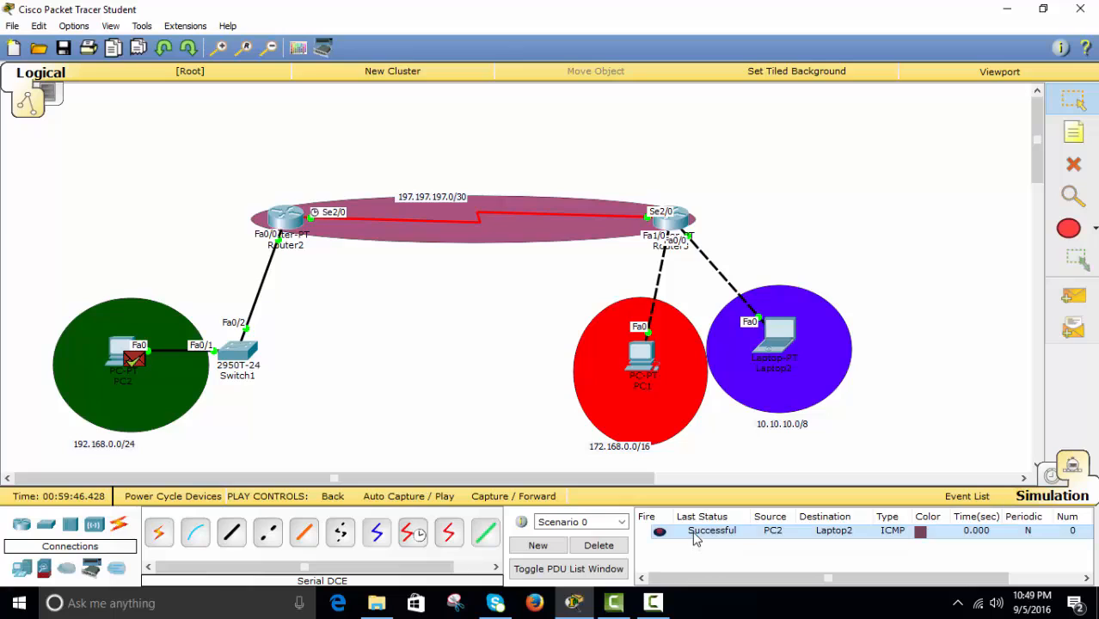
left_click(597, 547)
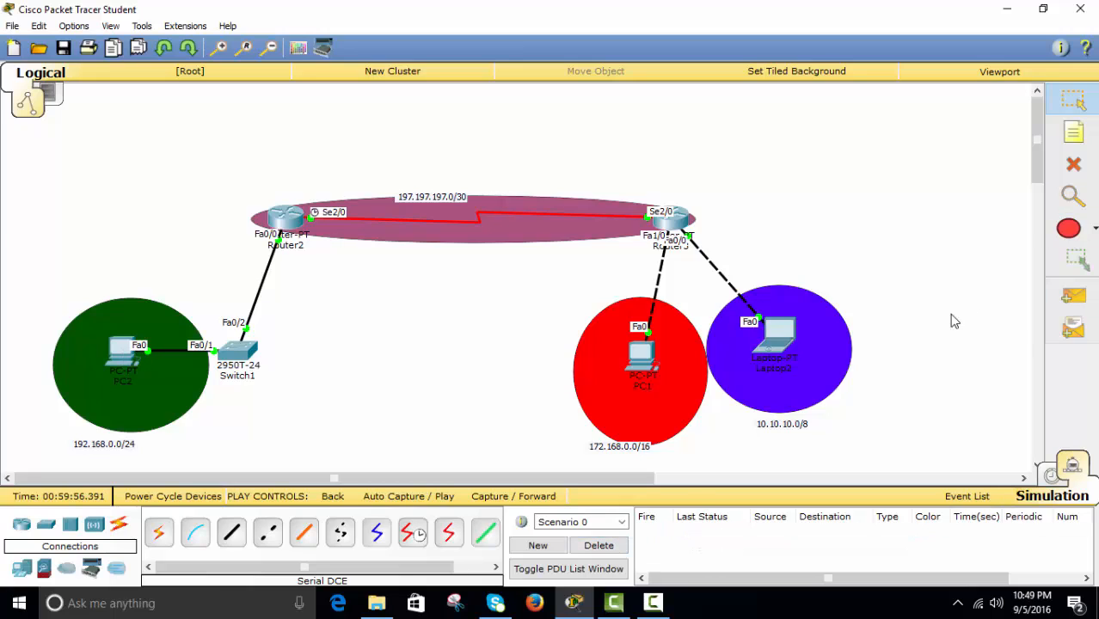
Step: Trace a simple PDU from PC2 to PC1 by advancing the simulation event by event, and delete the scenario
left_click(1073, 296)
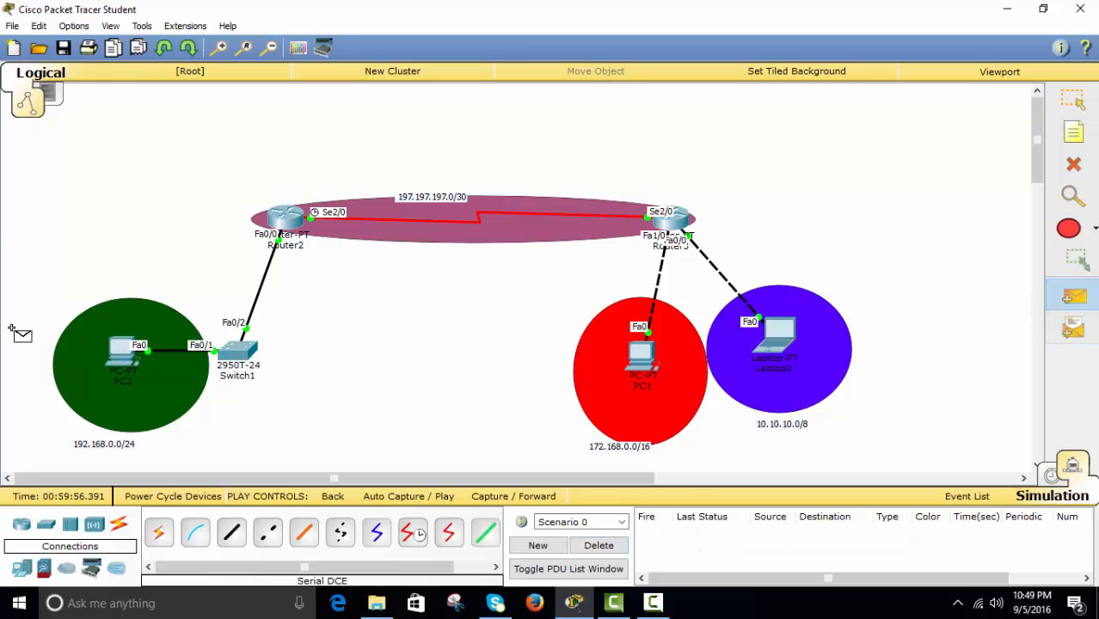
left_click(127, 354)
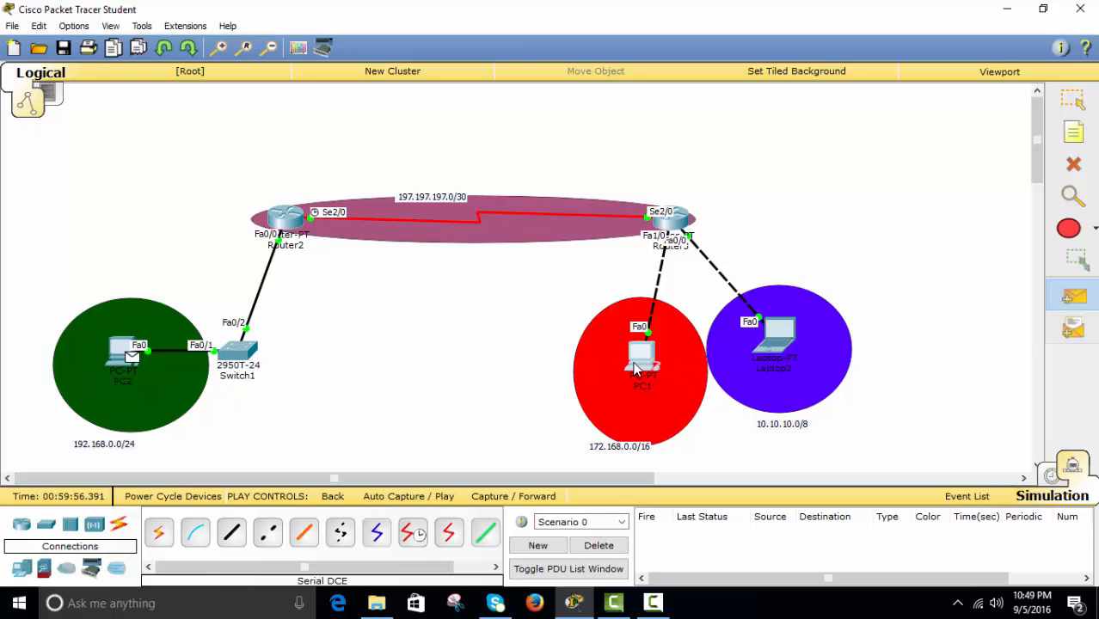
left_click(636, 361)
left_click(520, 498)
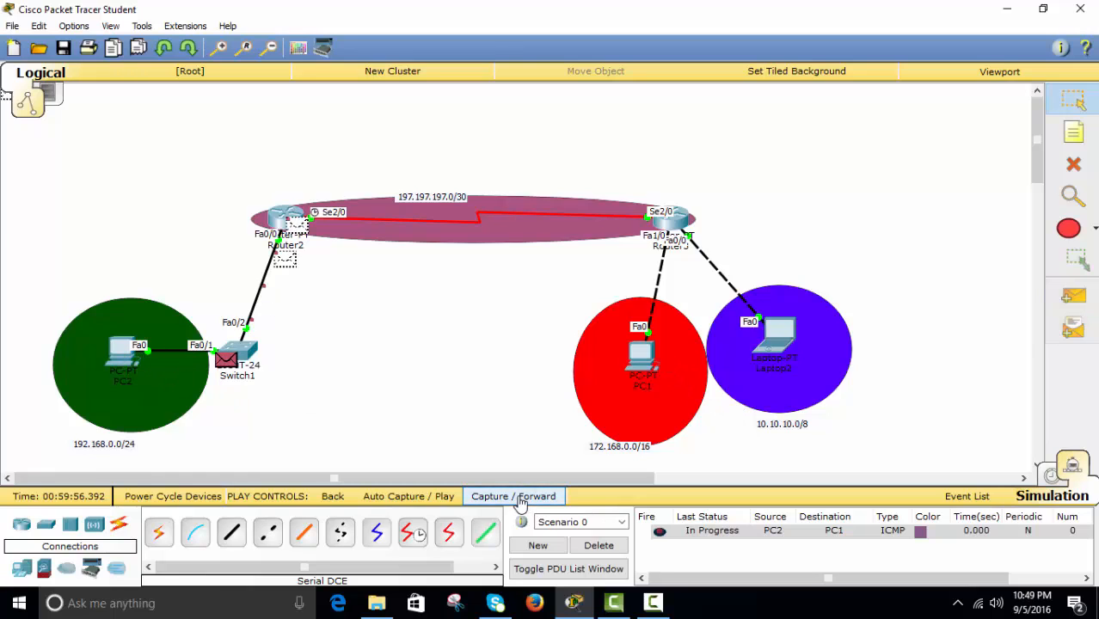
left_click(520, 499)
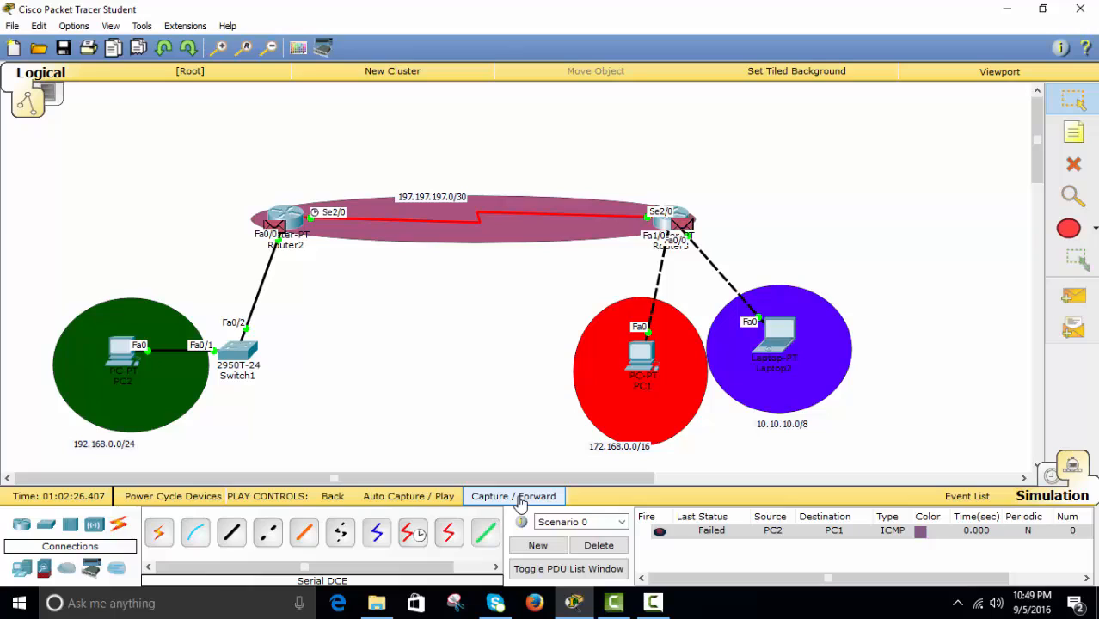
left_click(521, 498)
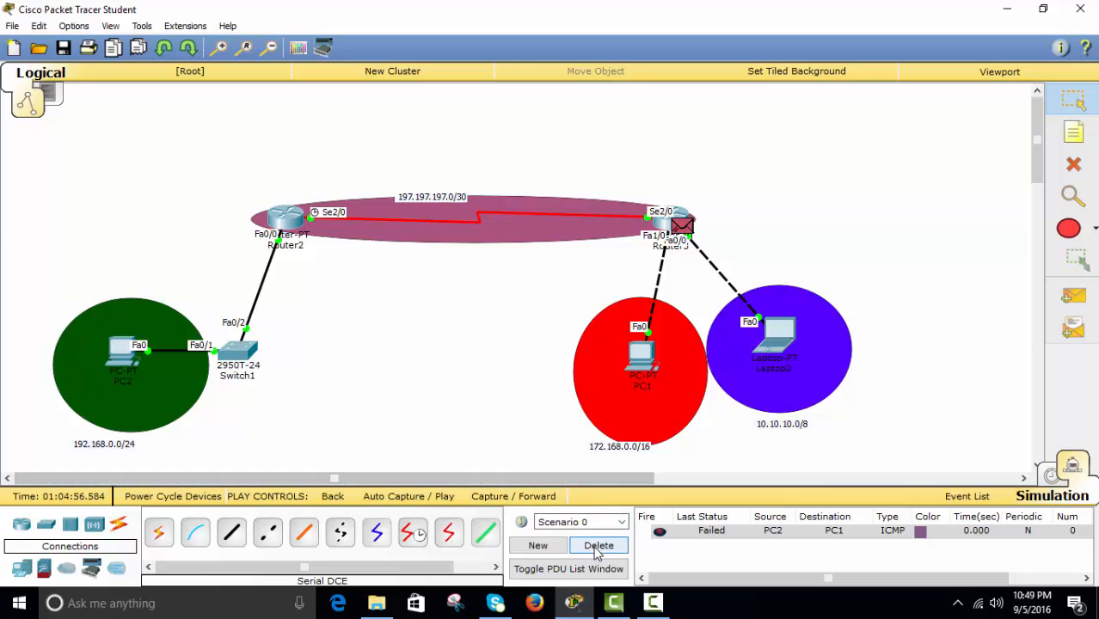
left_click(599, 547)
Step: Repeat the PC2 to PC1 simple PDU test, capturing each hop of the round trip, and clear the scenario
left_click(1073, 295)
left_click(127, 352)
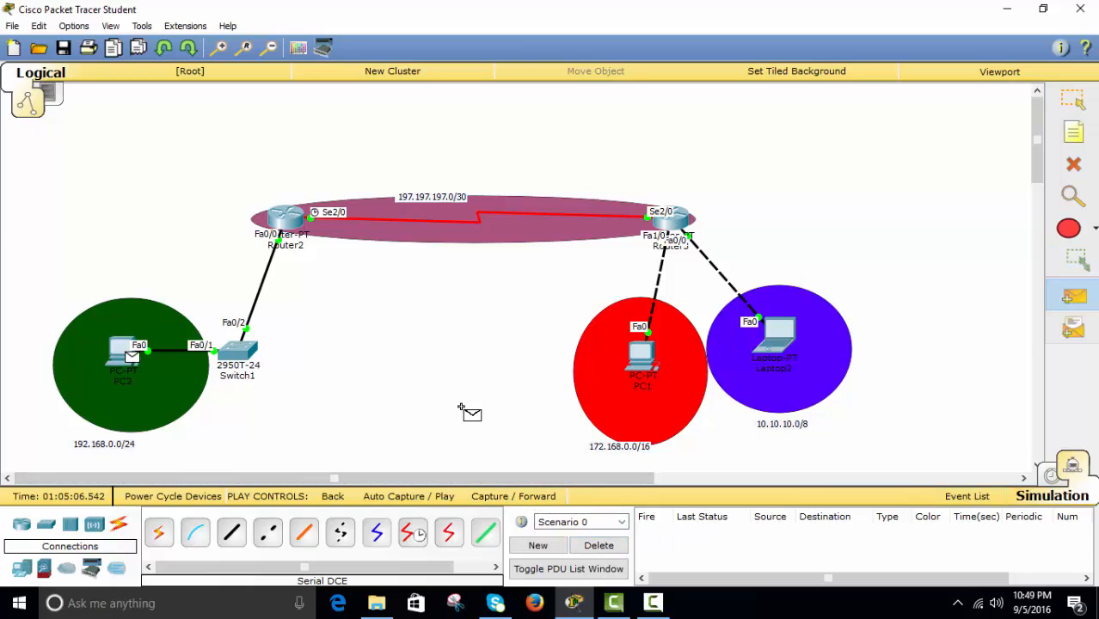
left_click(641, 355)
left_click(512, 497)
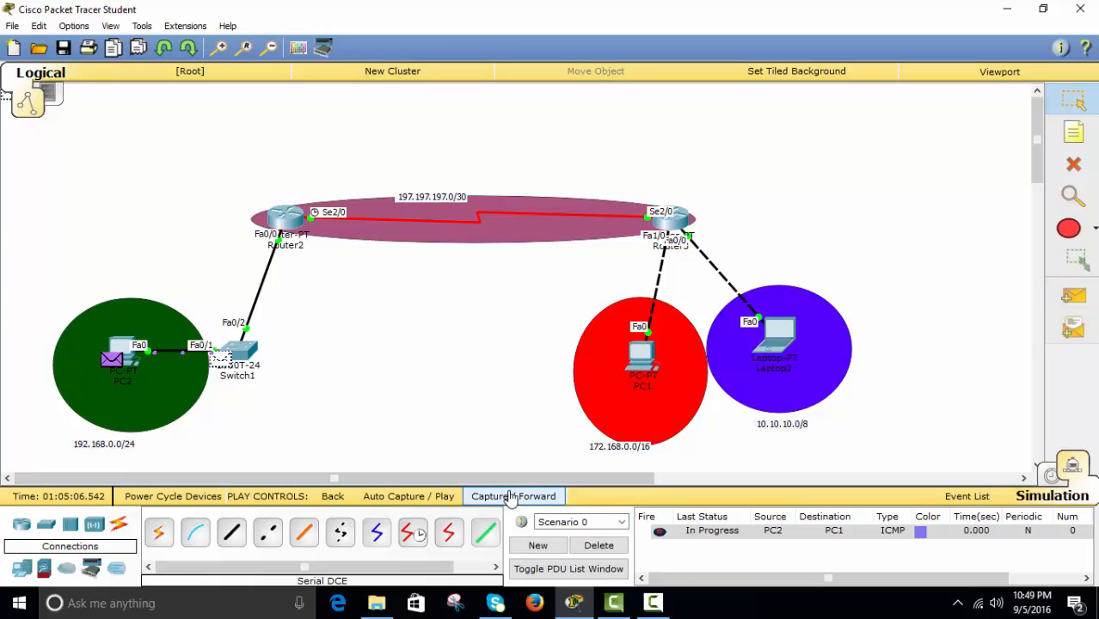
left_click(510, 496)
left_click(510, 497)
left_click(510, 496)
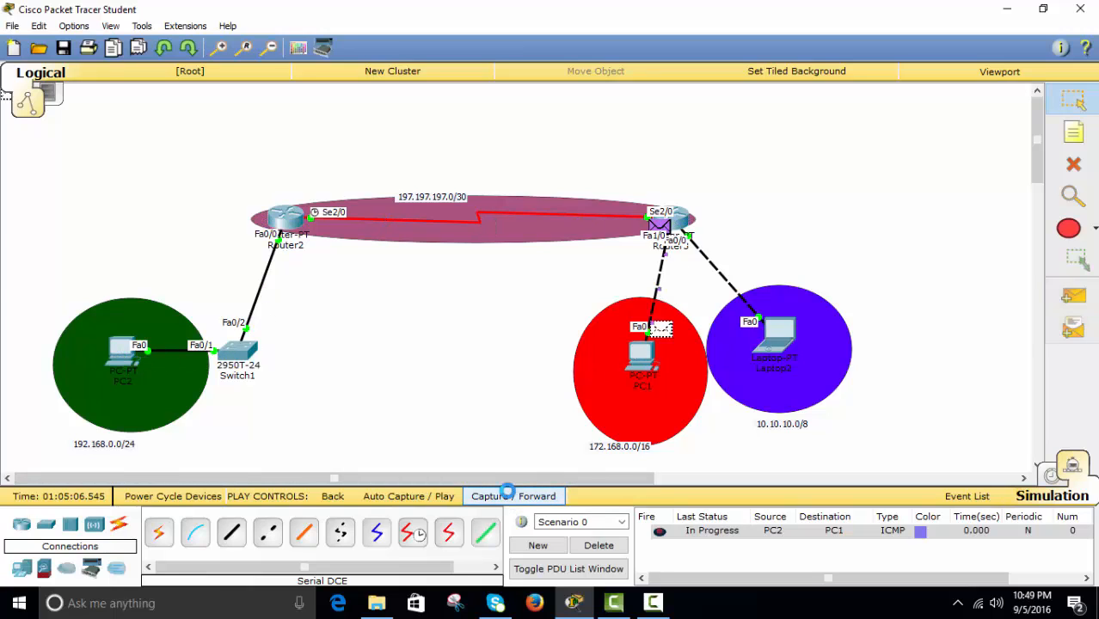
left_click(510, 496)
left_click(510, 496)
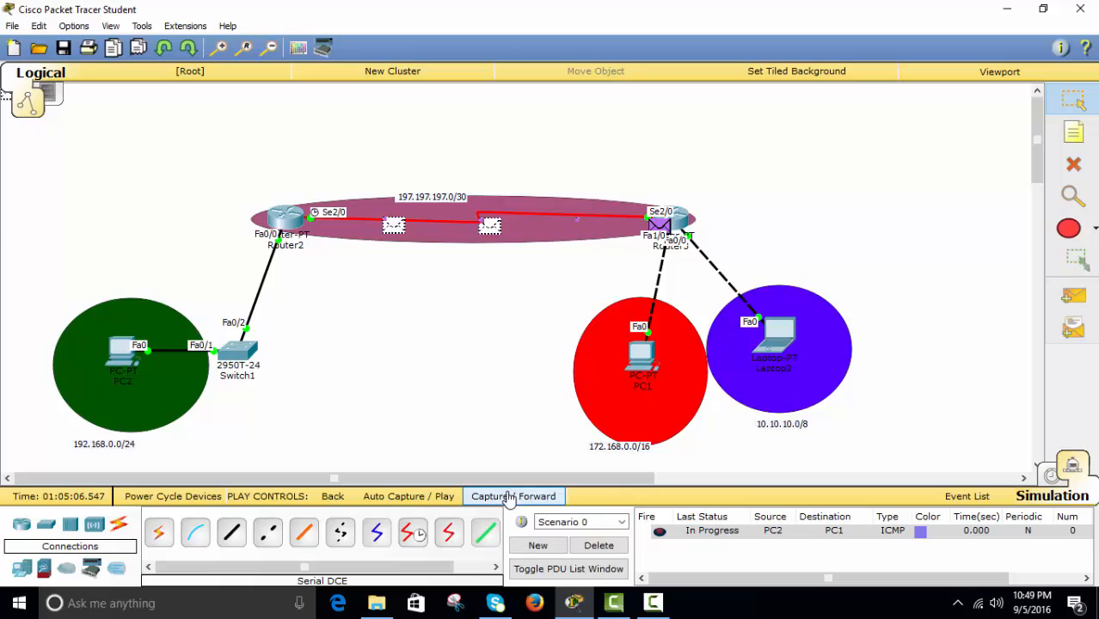
left_click(510, 496)
left_click(510, 496)
left_click(510, 496)
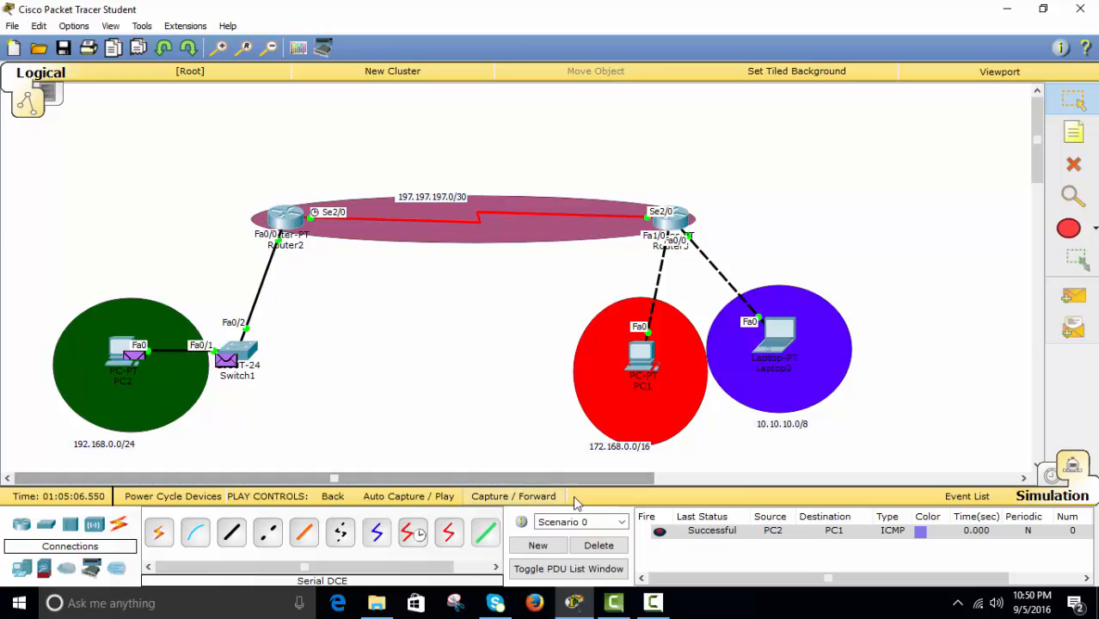
left_click(599, 546)
Step: Trace a simple PDU in the reverse direction, from PC1 to PC2, through its full round trip, and delete the scenario
left_click(1073, 295)
left_click(641, 353)
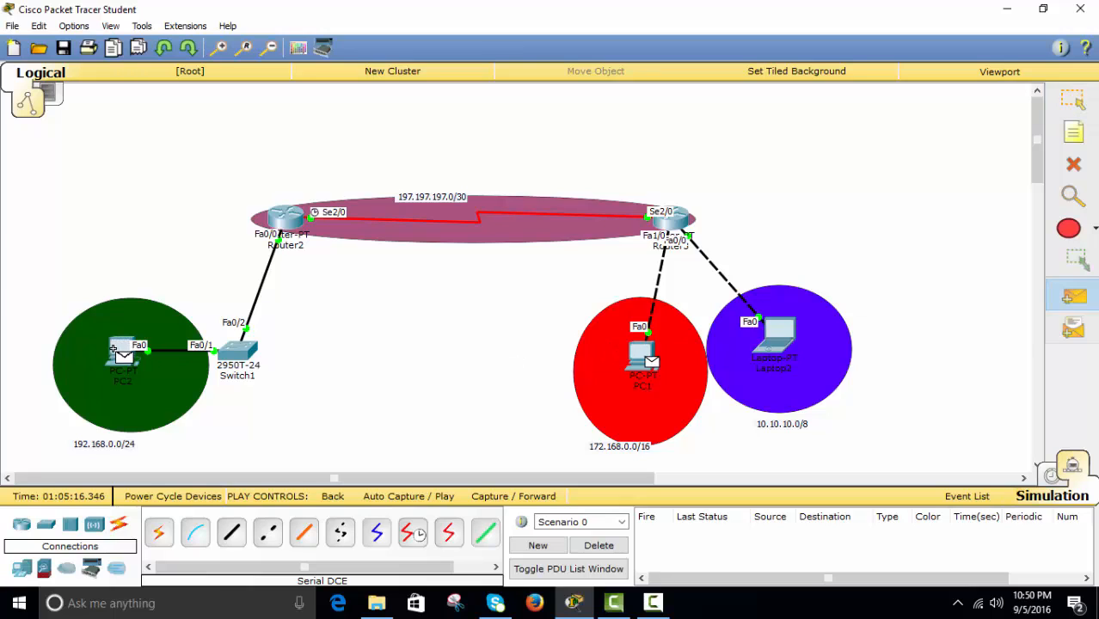
left_click(113, 349)
left_click(510, 496)
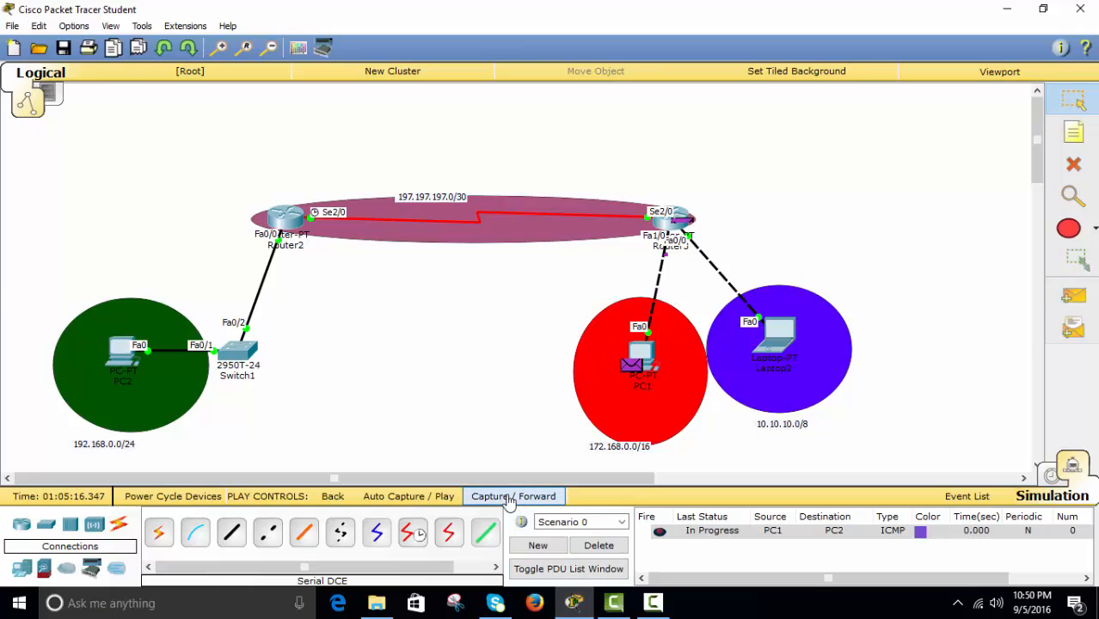
left_click(510, 502)
left_click(510, 502)
left_click(510, 502)
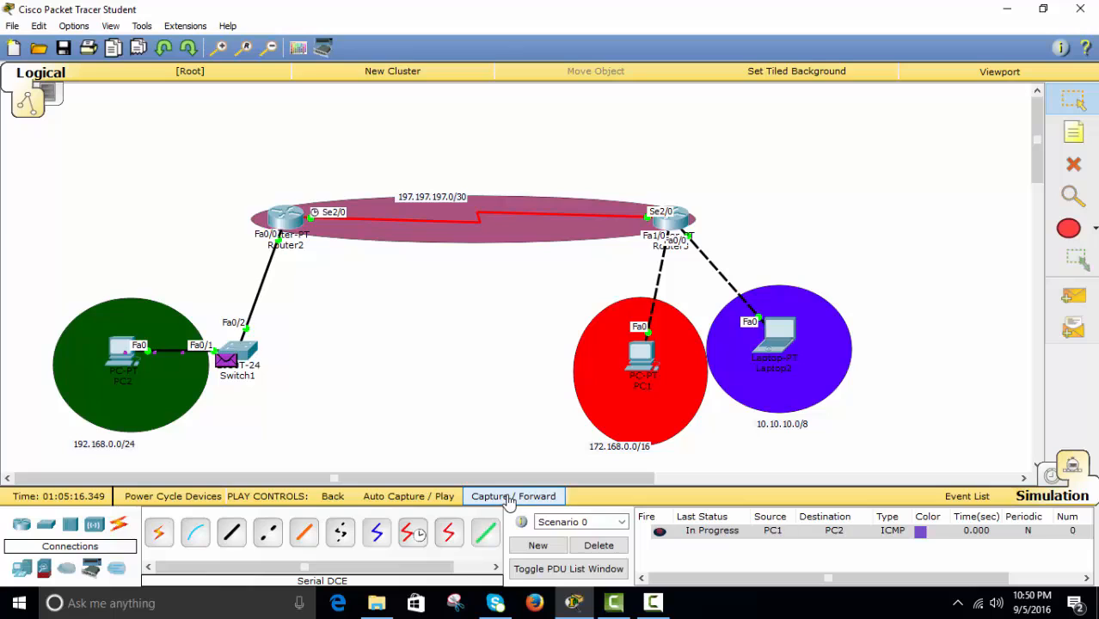
left_click(510, 502)
left_click(510, 502)
left_click(510, 502)
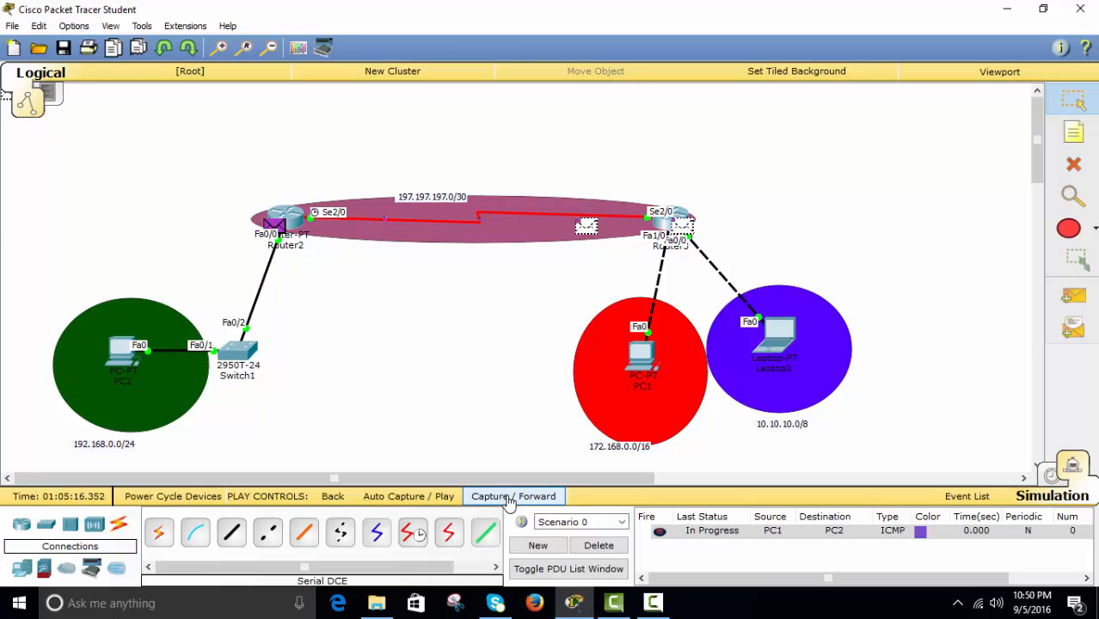
left_click(510, 502)
left_click(599, 545)
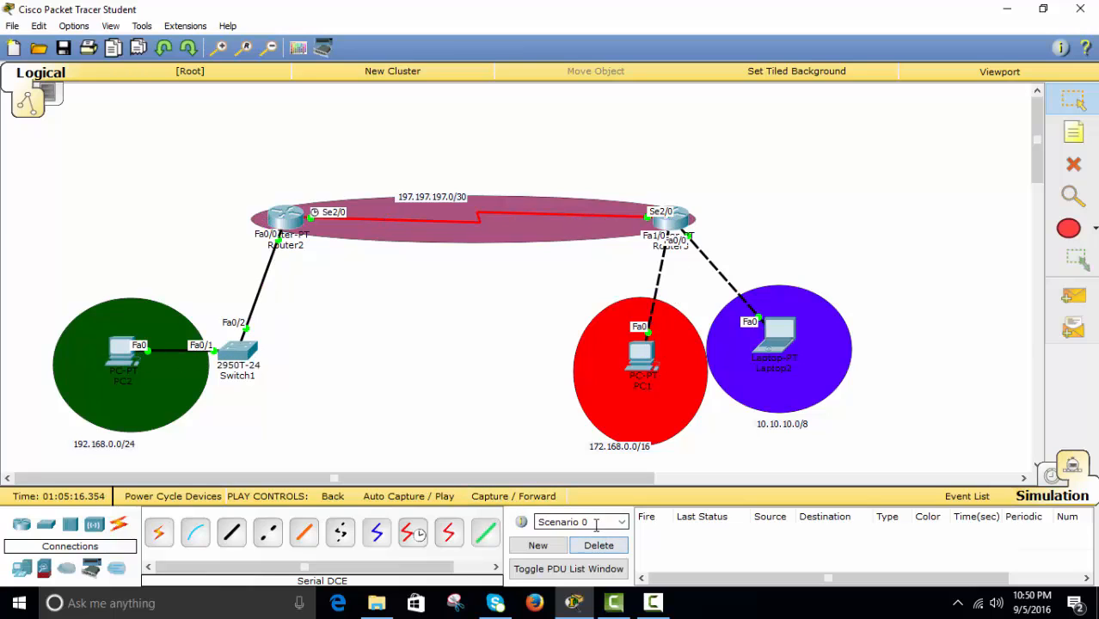
Step: Return to Realtime mode, ping 172.168.0.2 from PC2's Command Prompt, and close the PC2 window
left_click(1049, 477)
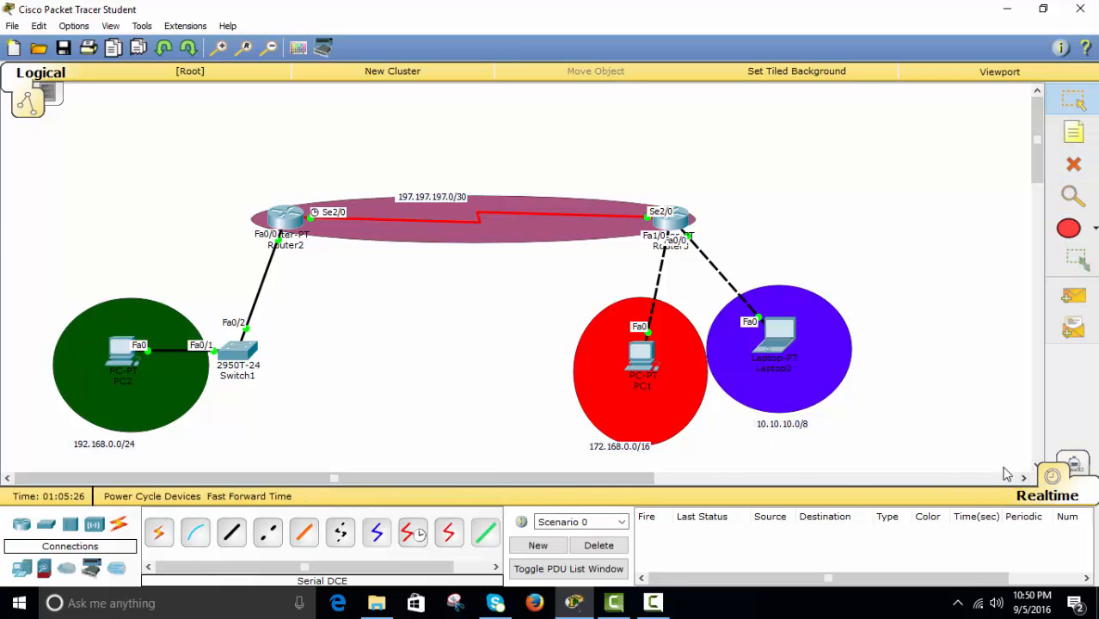
left_click(125, 352)
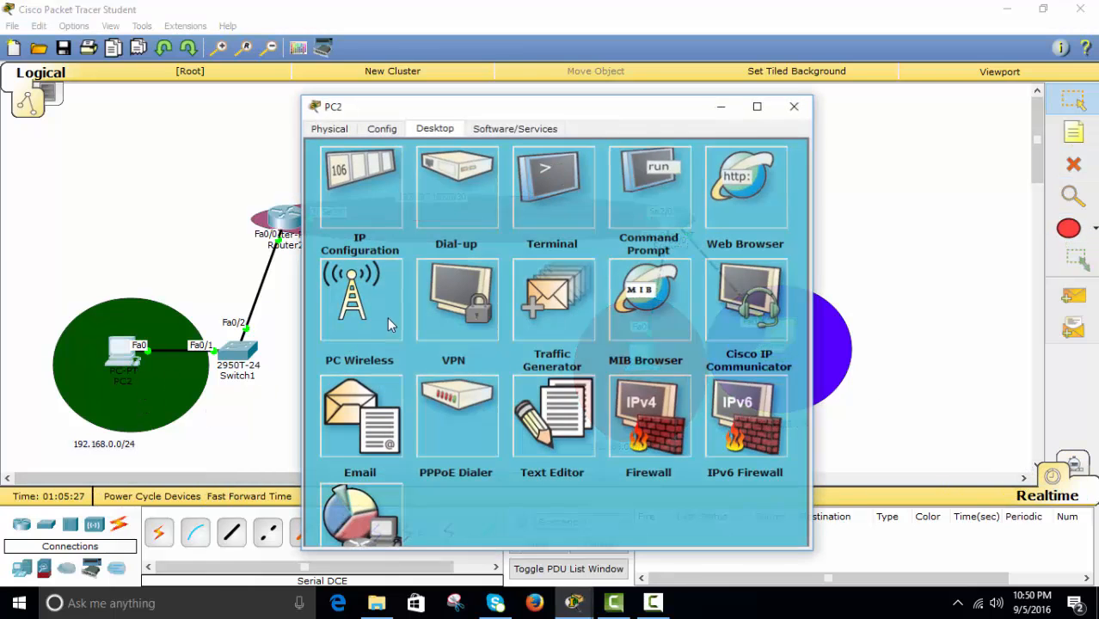
left_click_drag(625, 106, 312, 25)
left_click(403, 101)
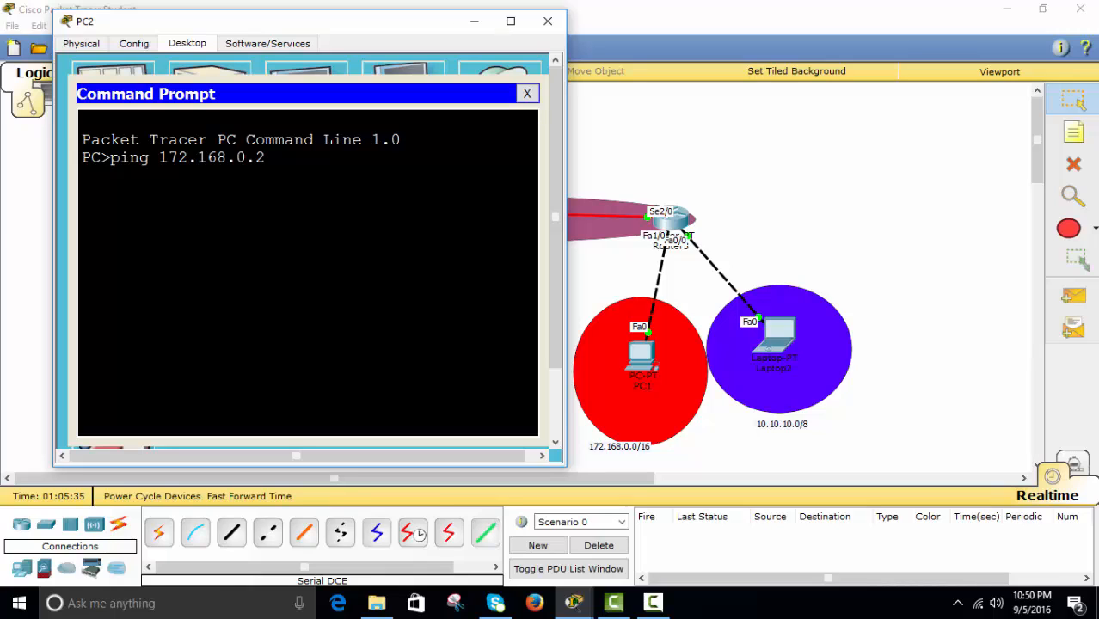
key("Return")
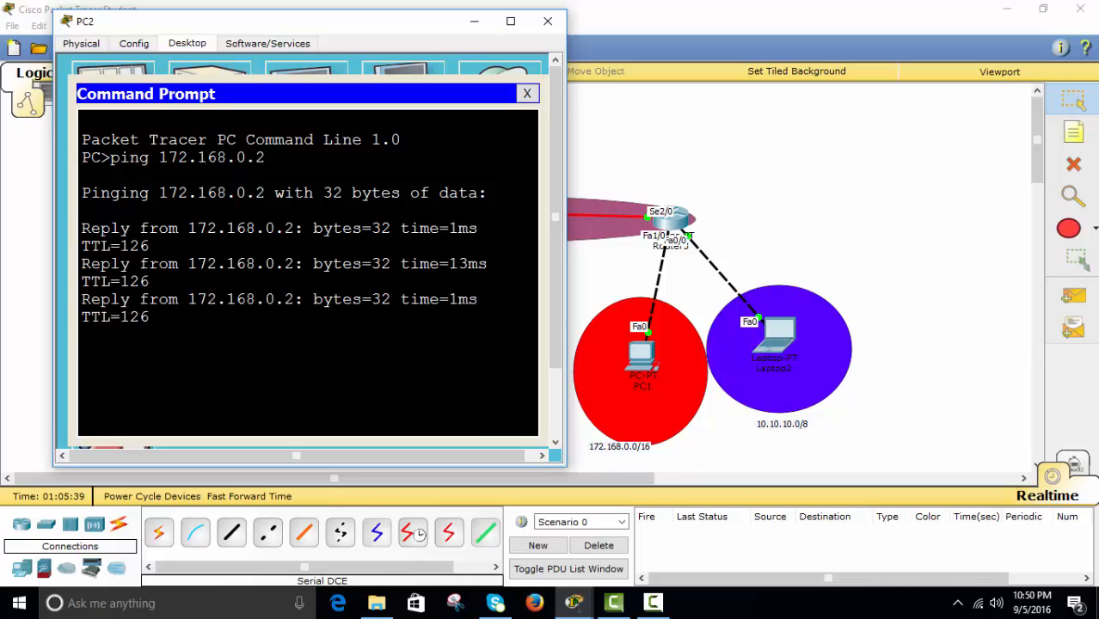
left_click_drag(149, 250, 130, 162)
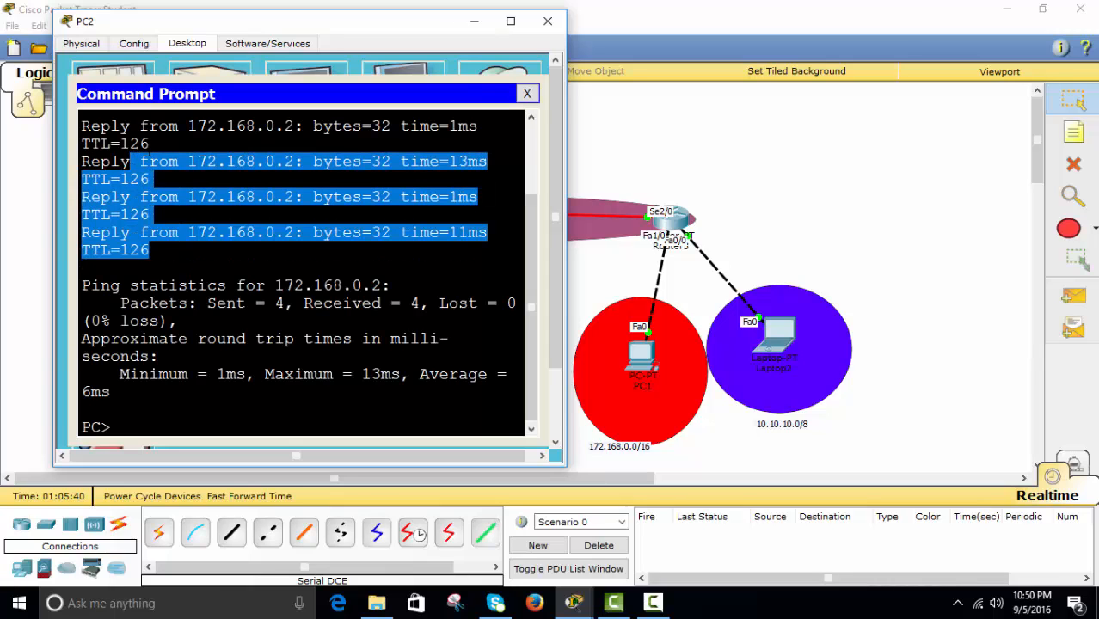
left_click(527, 93)
left_click(547, 21)
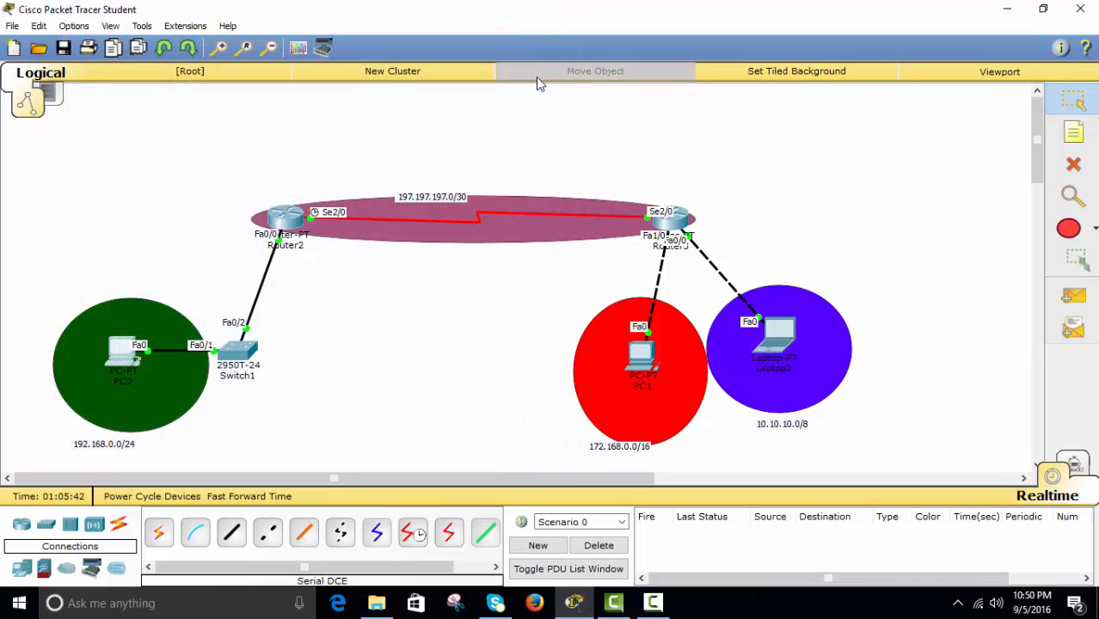